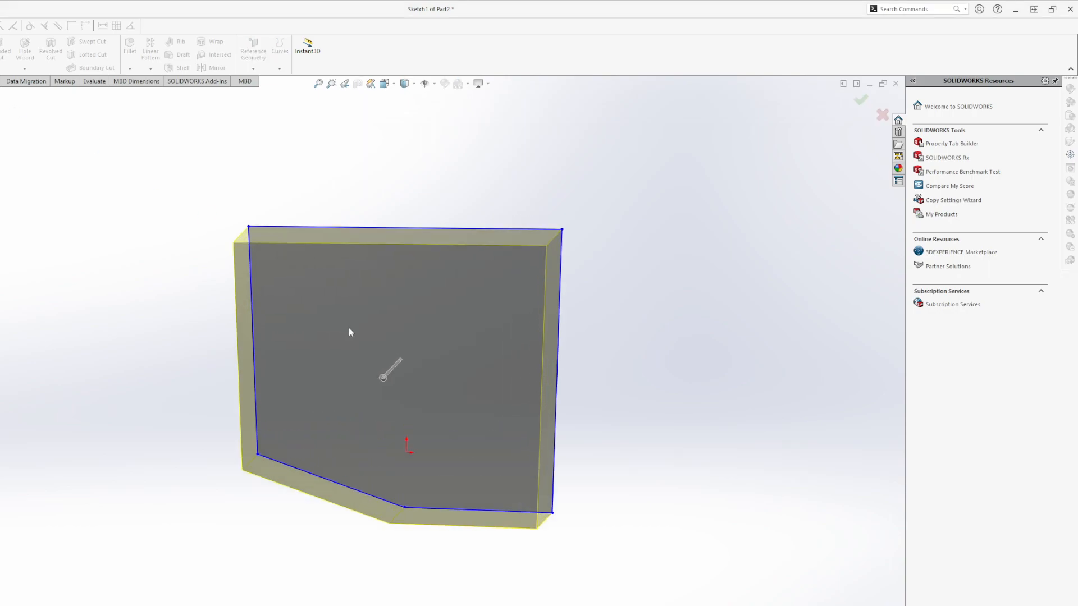
Extrude the closed five-sided sketch profile into a solid plate
key(Return)
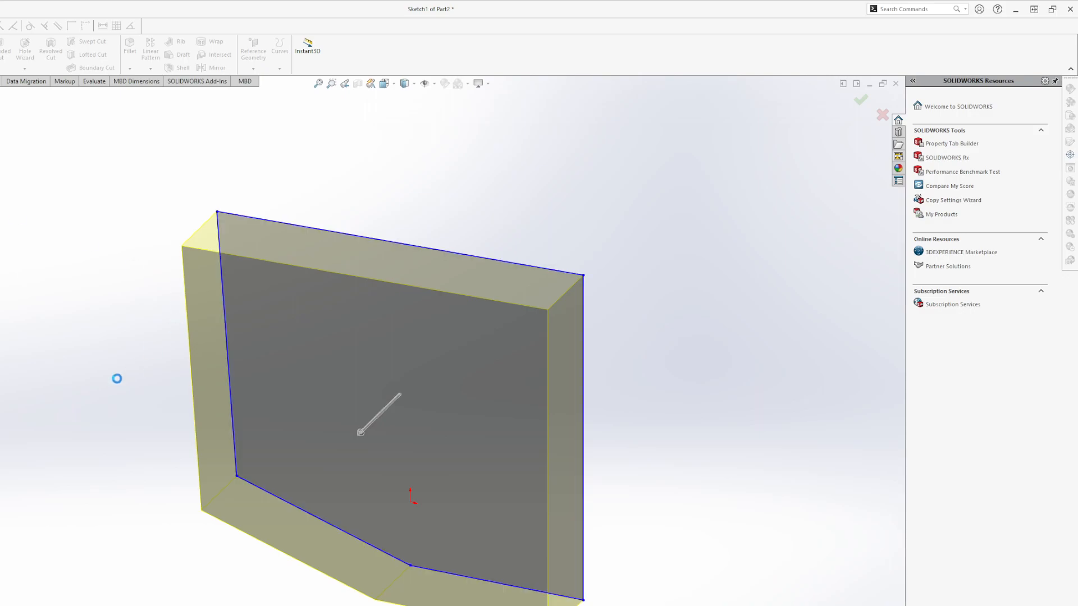
middle_drag(149, 333, 205, 291)
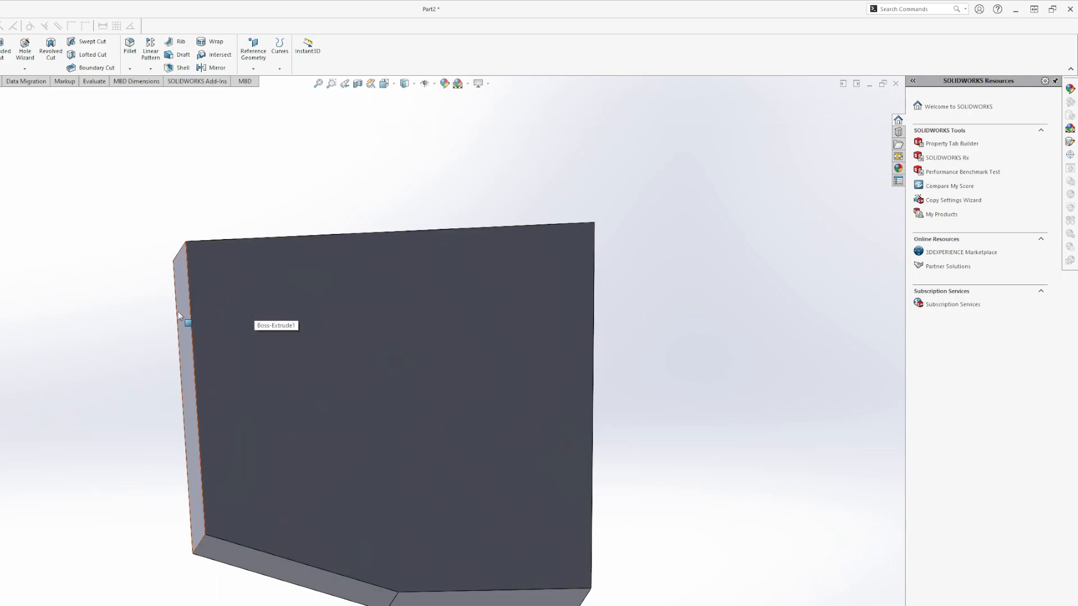
Set up an asymmetric fillet on the plate's lower-left corner edge with a second radius of 20 mm
click(126, 57)
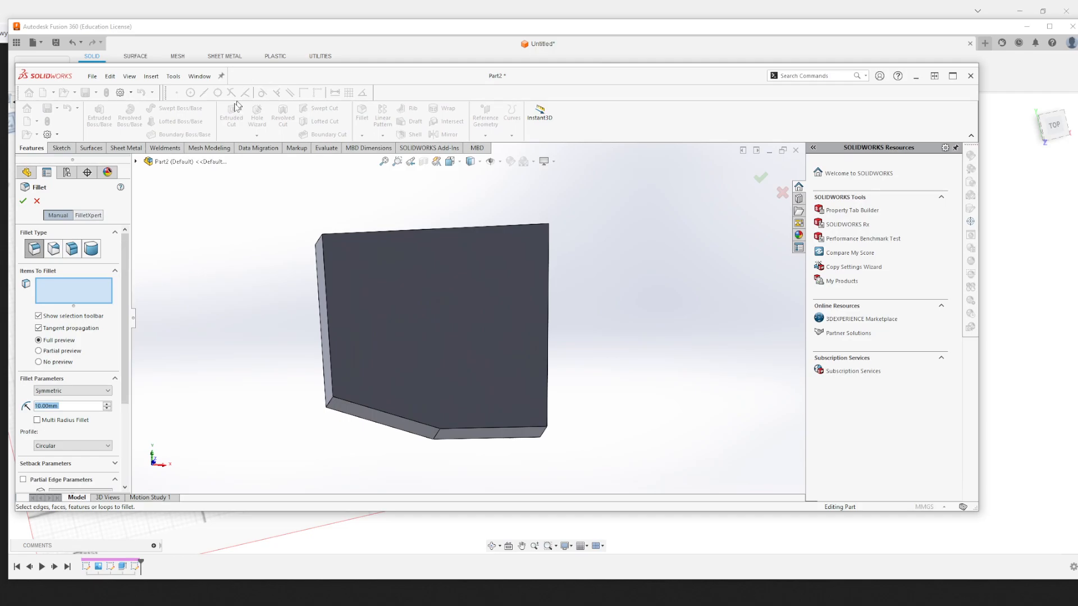
click(95, 390)
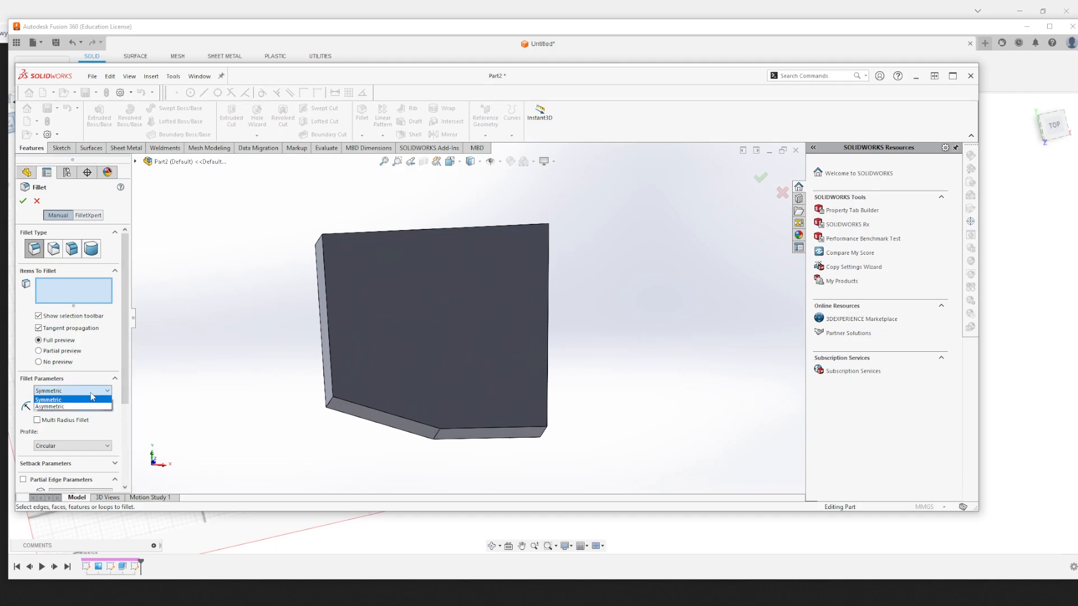
click(105, 408)
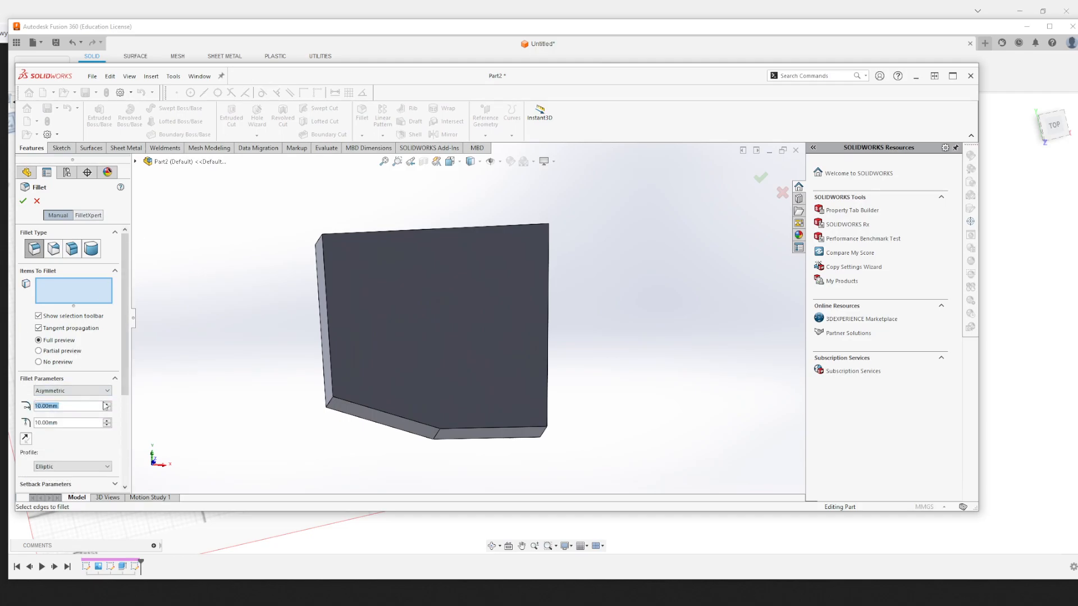
click(330, 405)
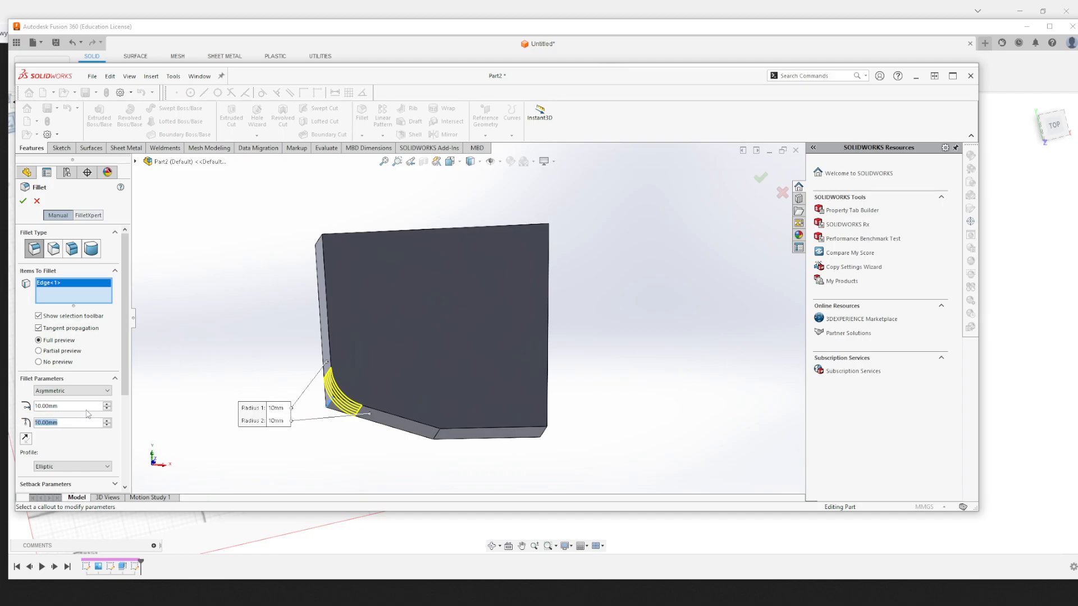
text(20)
key(Return)
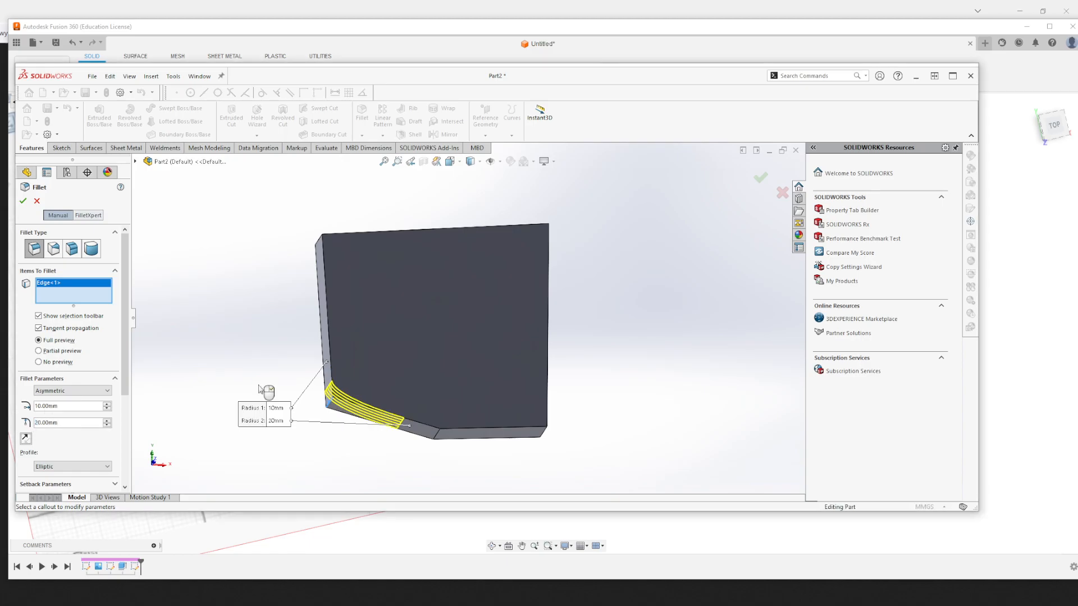
Set the asymmetric fillet's first radius to 15 mm and apply the fillet
scroll(362, 397, down, 3)
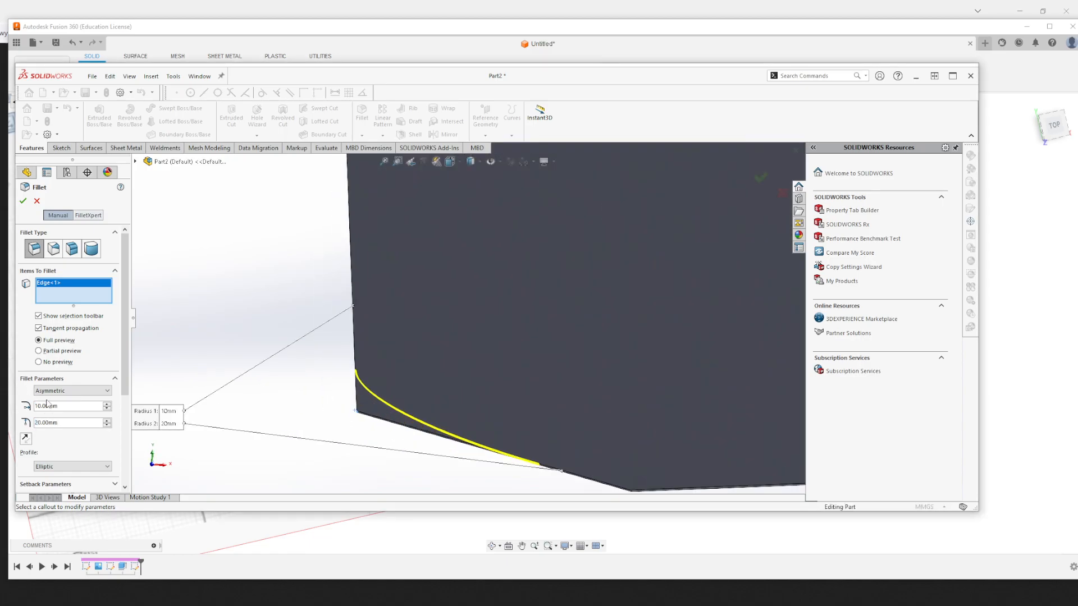
text(15)
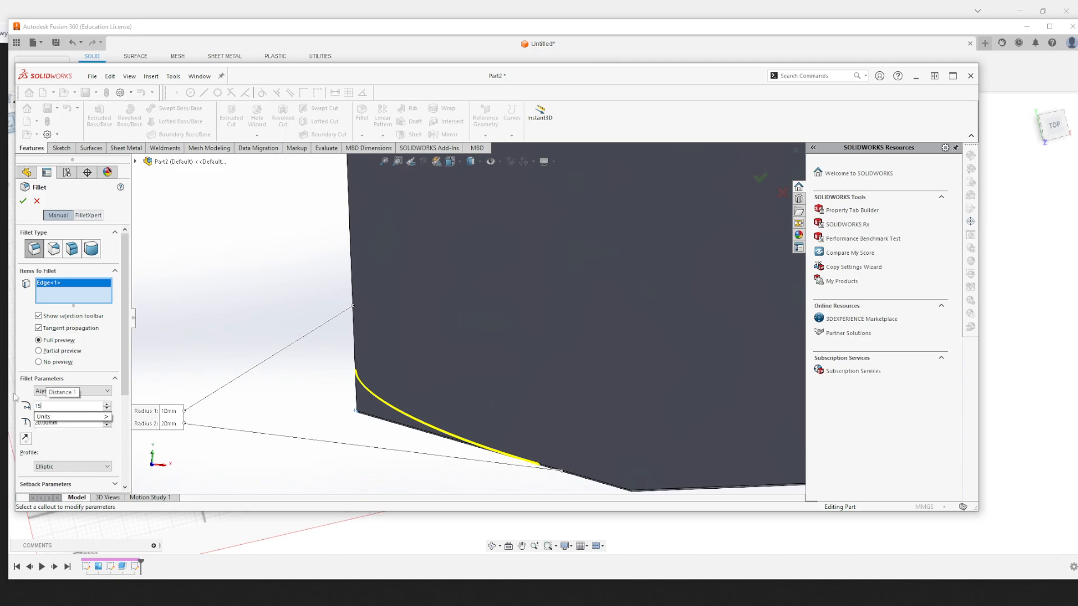
key(Tab)
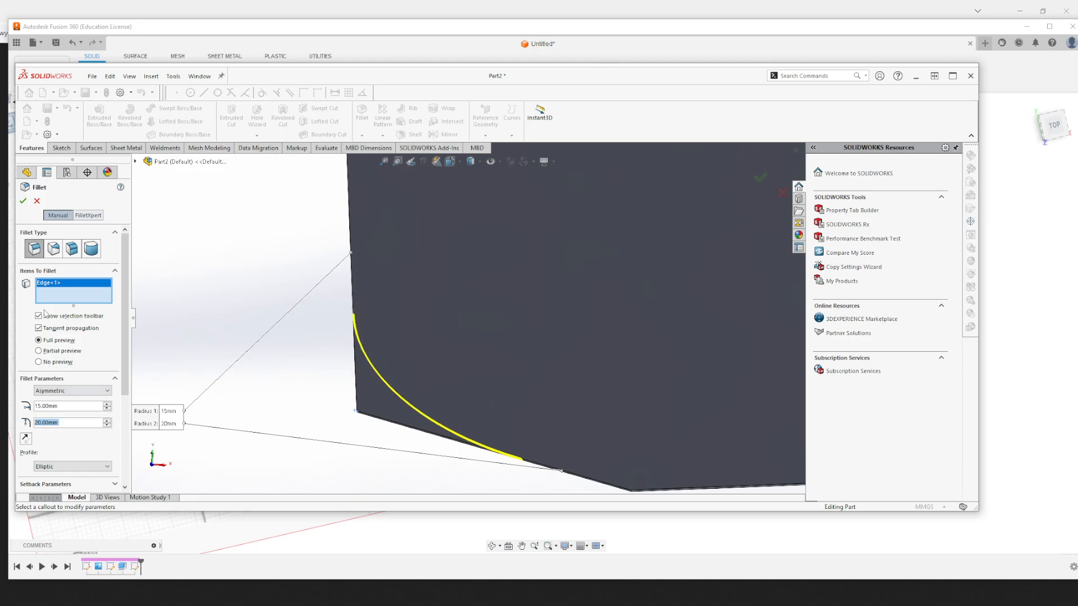
click(23, 201)
middle_drag(274, 356, 325, 275)
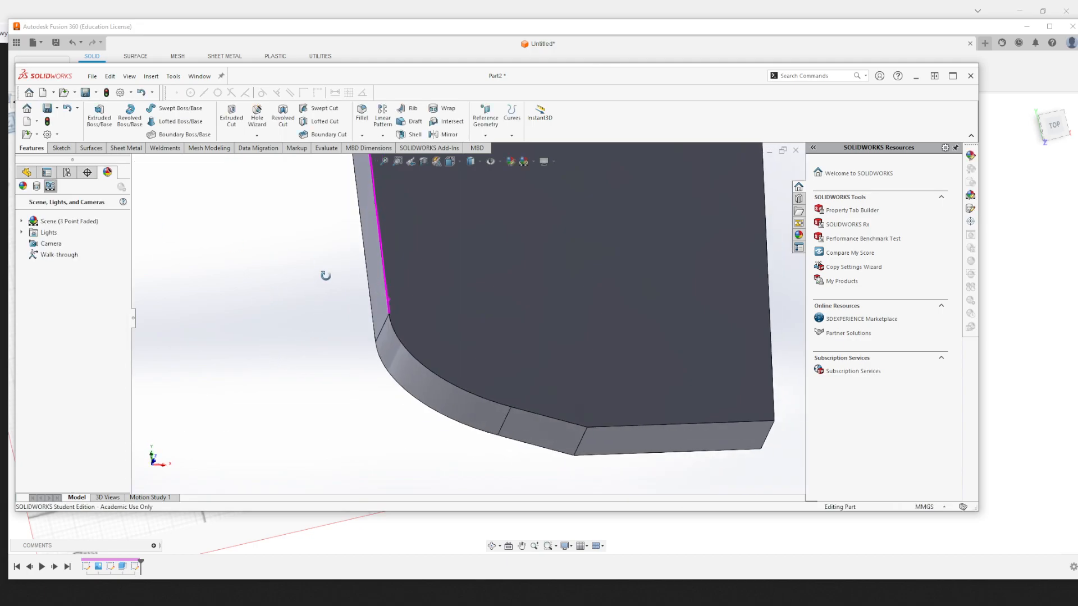
scroll(416, 366, down, 2)
scroll(409, 362, up, 4)
scroll(467, 368, down, 3)
middle_drag(470, 277, 484, 315)
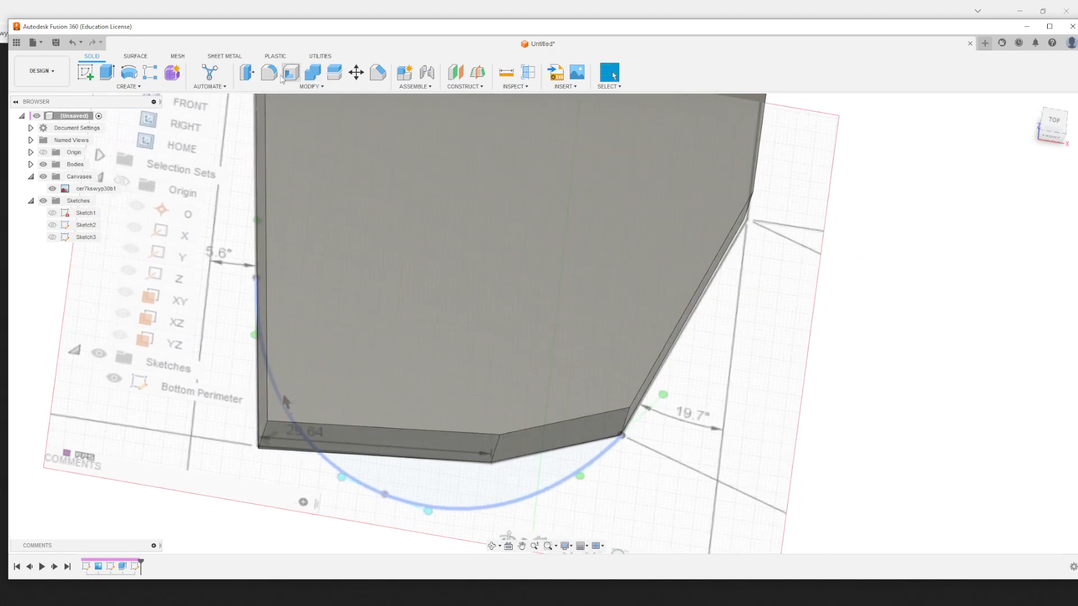
In Fusion 360, try a fillet on the body's lower-left corner edge, choosing Chord Length and finally Variable as radius type
click(269, 72)
click(272, 429)
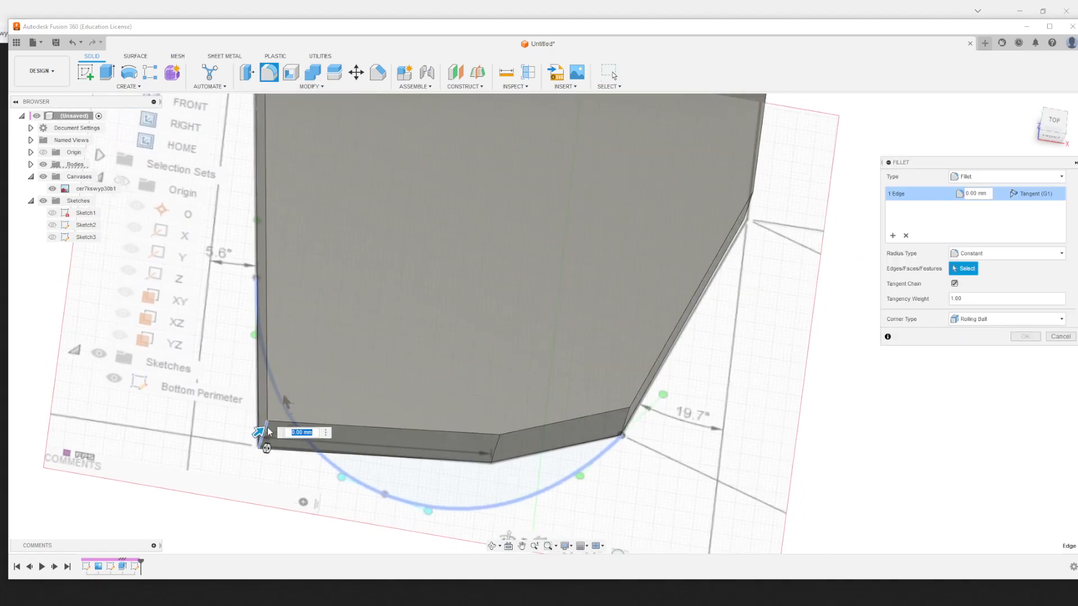
click(982, 253)
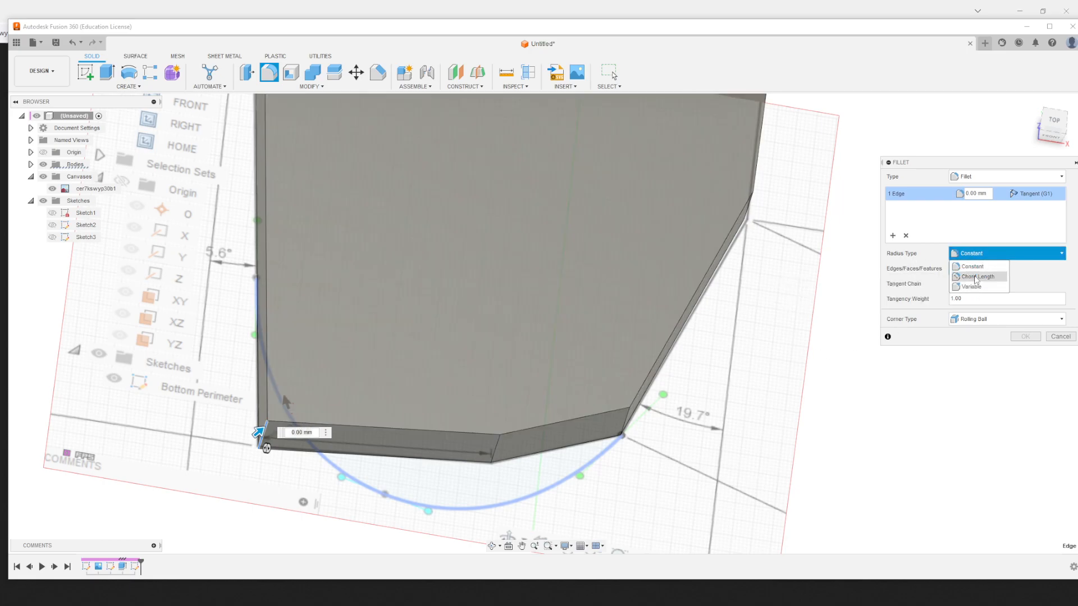
click(975, 277)
click(968, 253)
click(974, 289)
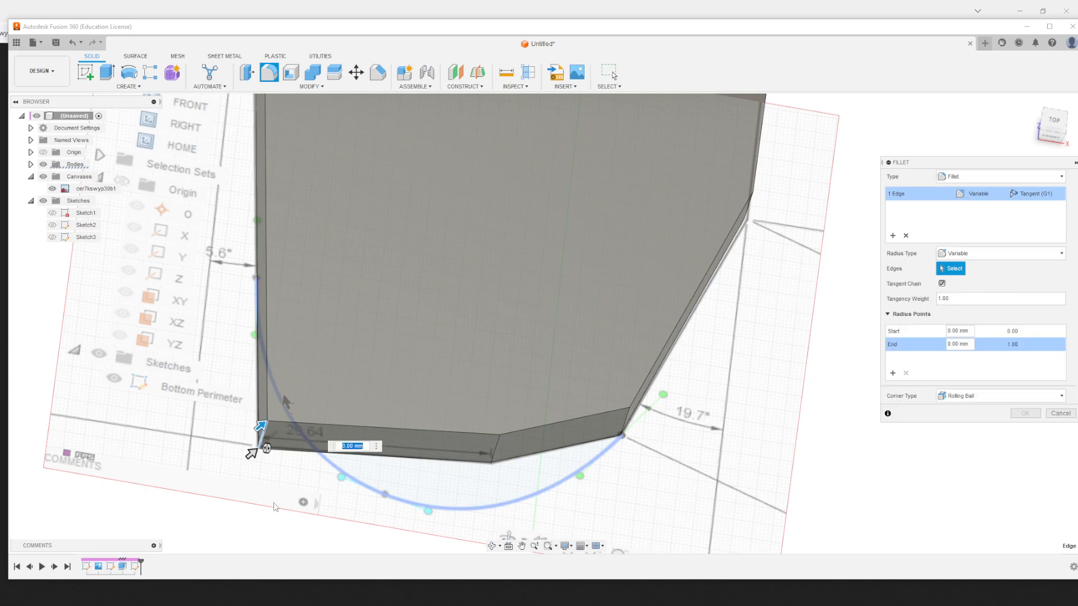
Try enlarging both radius points of the variable fillet, the end radius to about 17.8 mm, with the Setback corner type
click(895, 376)
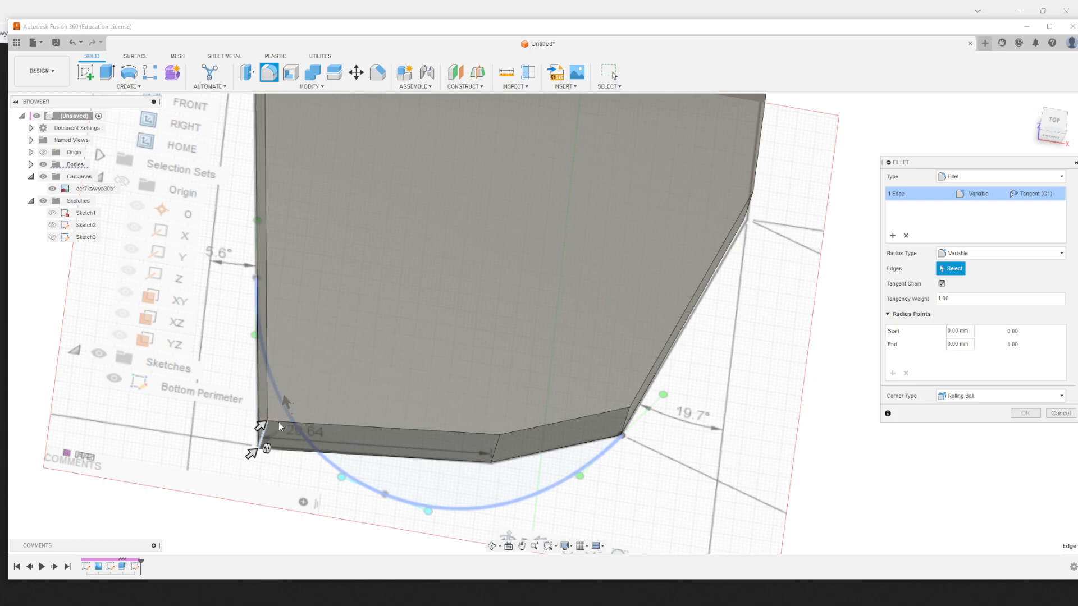
drag(268, 419, 288, 408)
drag(250, 449, 304, 387)
click(1035, 397)
click(960, 422)
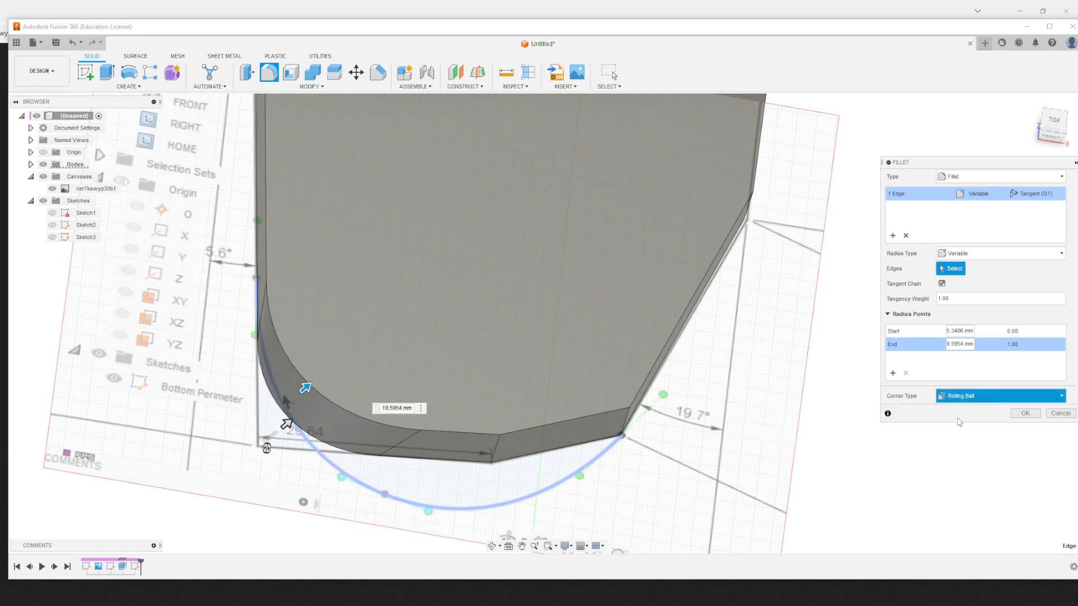
click(305, 389)
drag(305, 389, 301, 392)
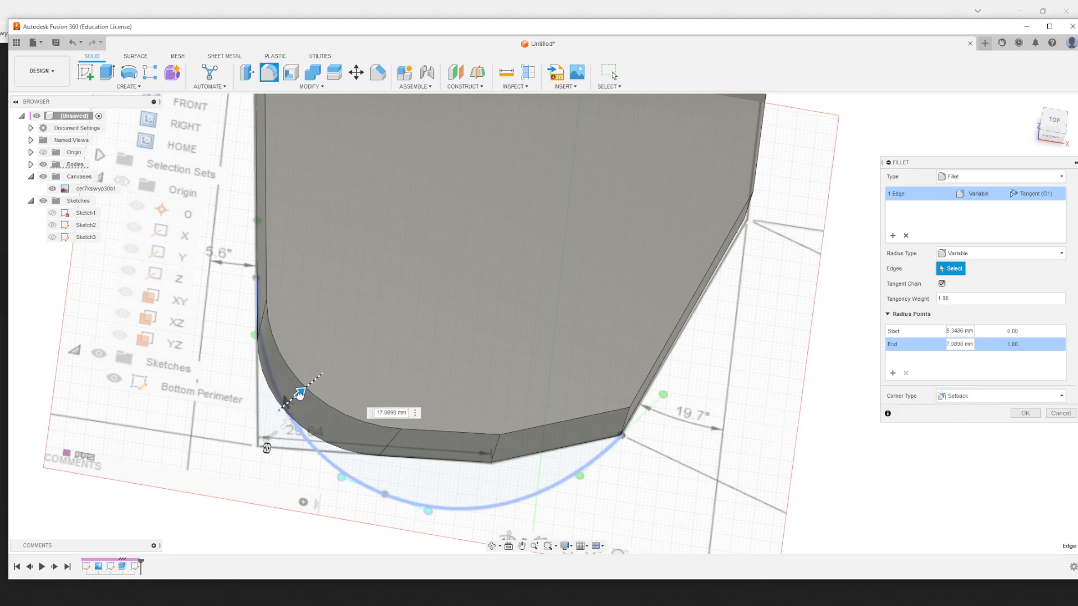
Try adding the body's lower long edge as a second fillet selection set, and cancel the fillet
click(1019, 254)
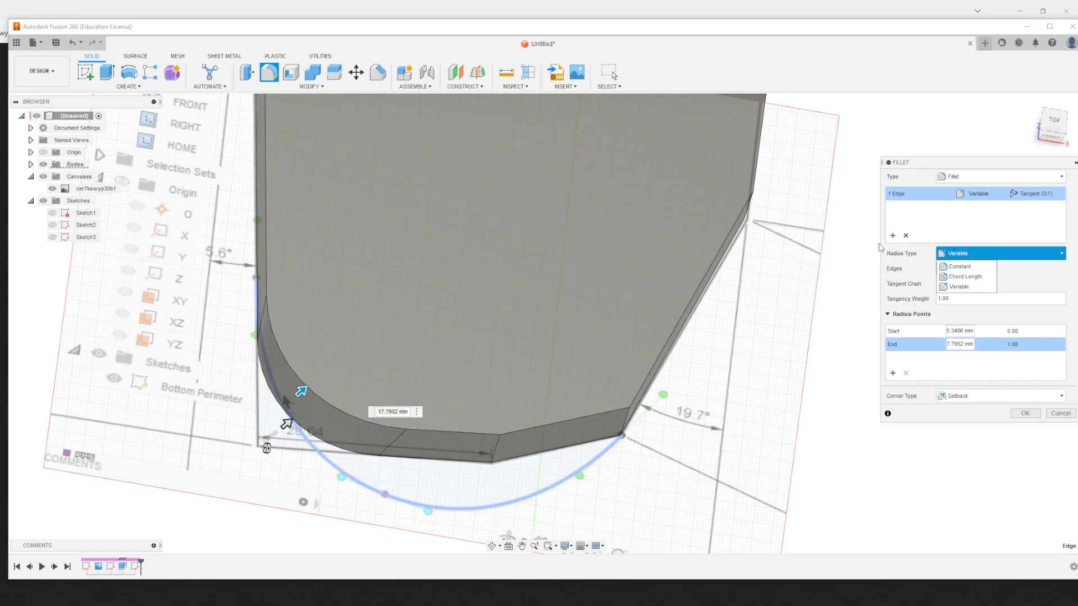
click(893, 236)
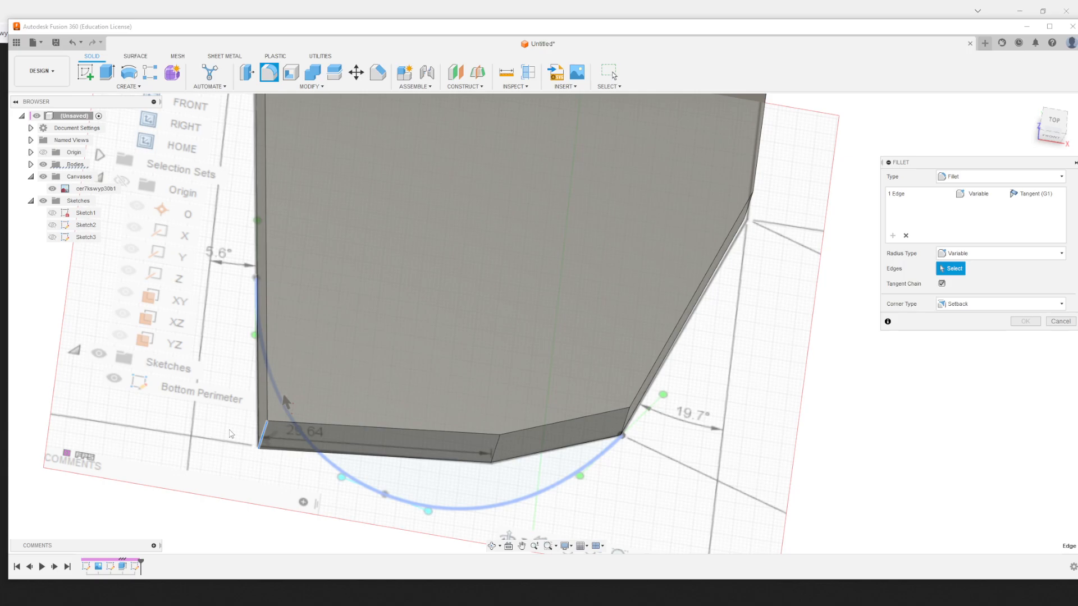
click(274, 421)
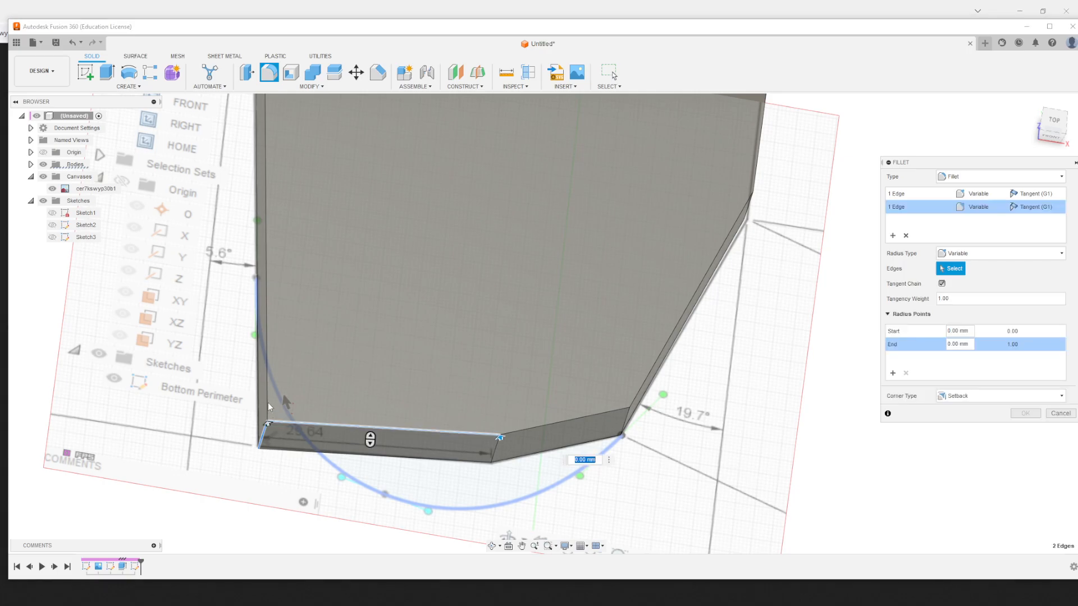
click(1060, 414)
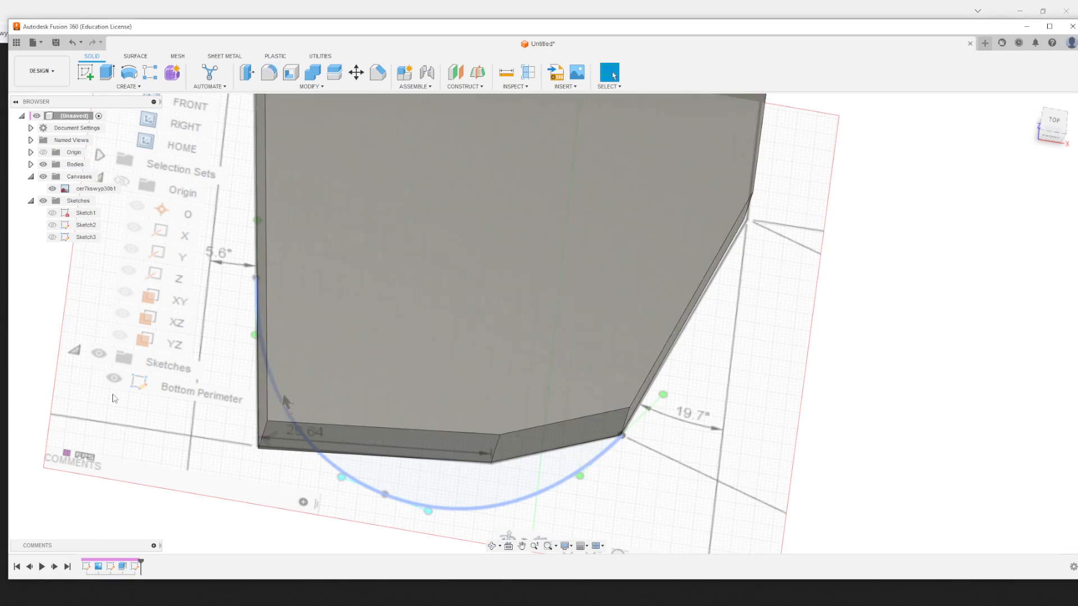
Examine how the body's lower-left corner lines up with the curved outline on the reference canvas
shift+middle_drag(225, 427, 190, 440)
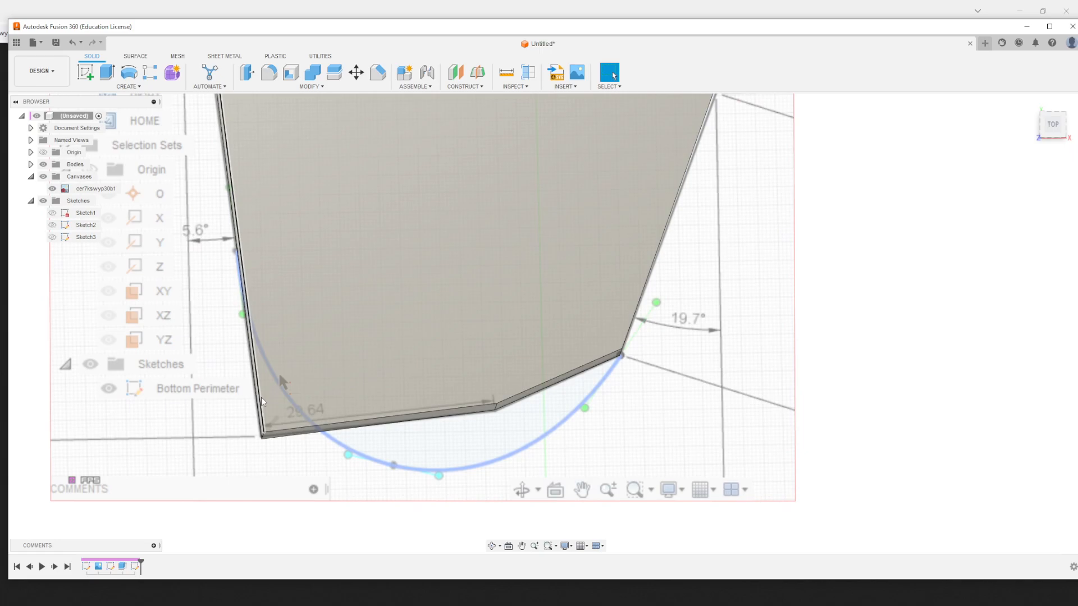
shift+middle_drag(258, 410, 248, 387)
scroll(252, 348, down, 2)
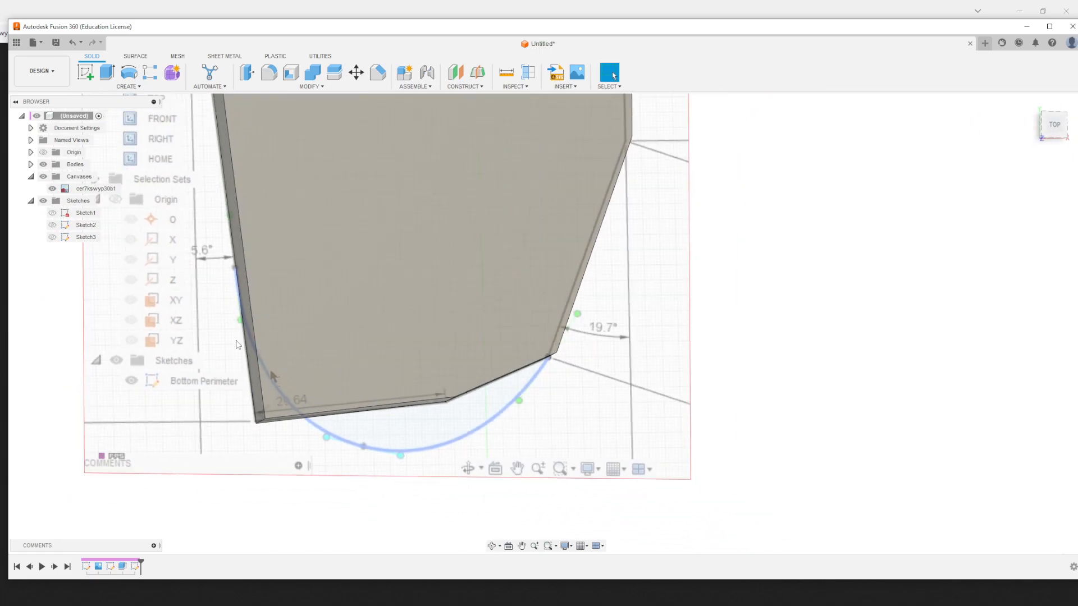
scroll(326, 265, up, 2)
scroll(327, 265, down, 3)
scroll(334, 208, up, 3)
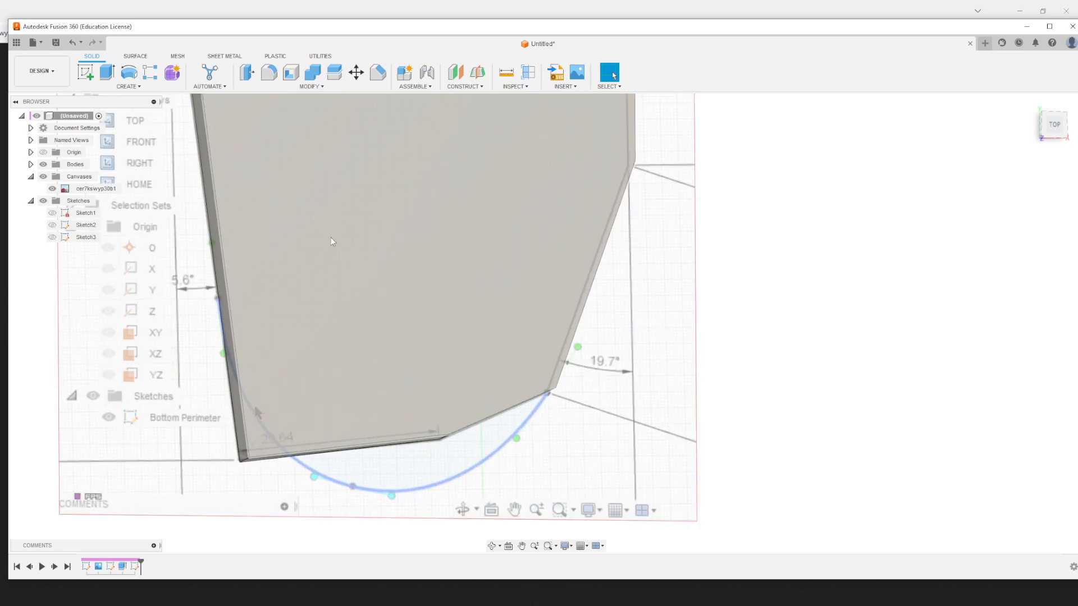
scroll(348, 253, down, 3)
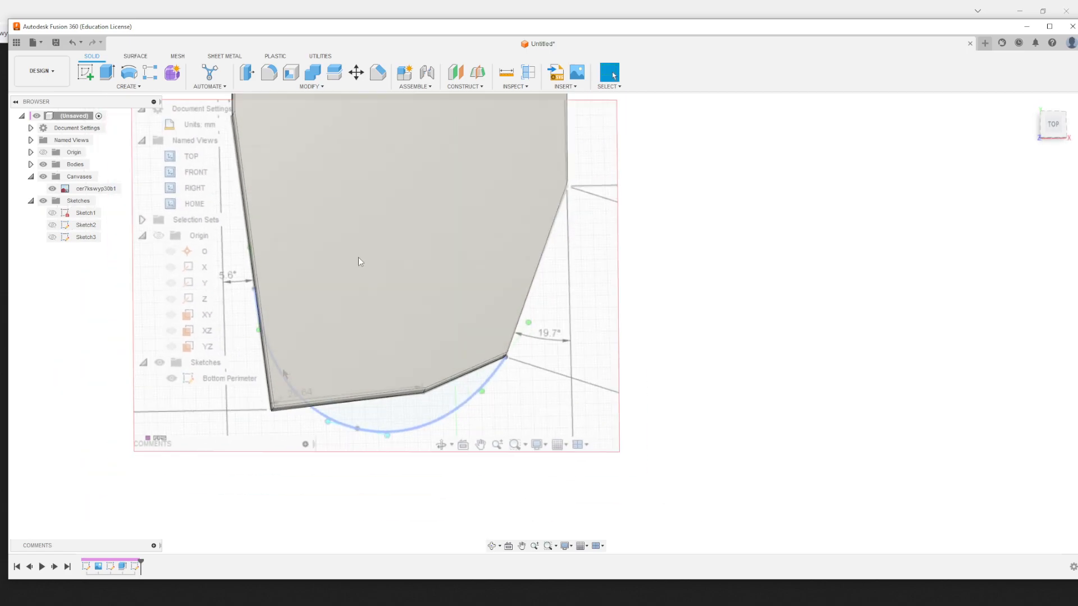
scroll(368, 252, up, 2)
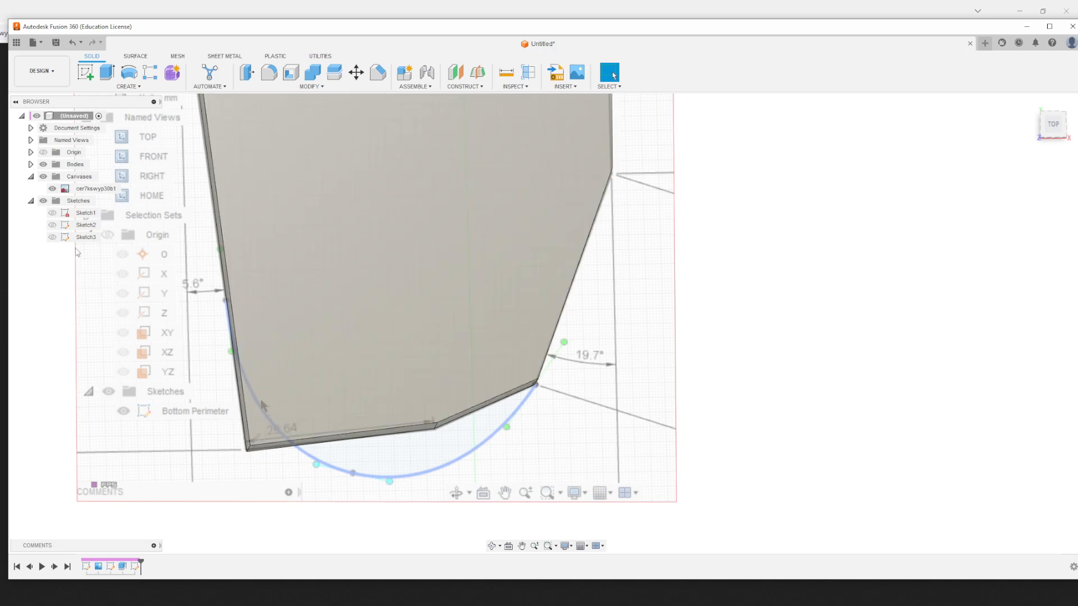
click(232, 337)
click(120, 333)
mouse_move(119, 331)
shift+middle_down()
mouse_move(146, 335)
mouse_move(116, 331)
shift+middle_up()
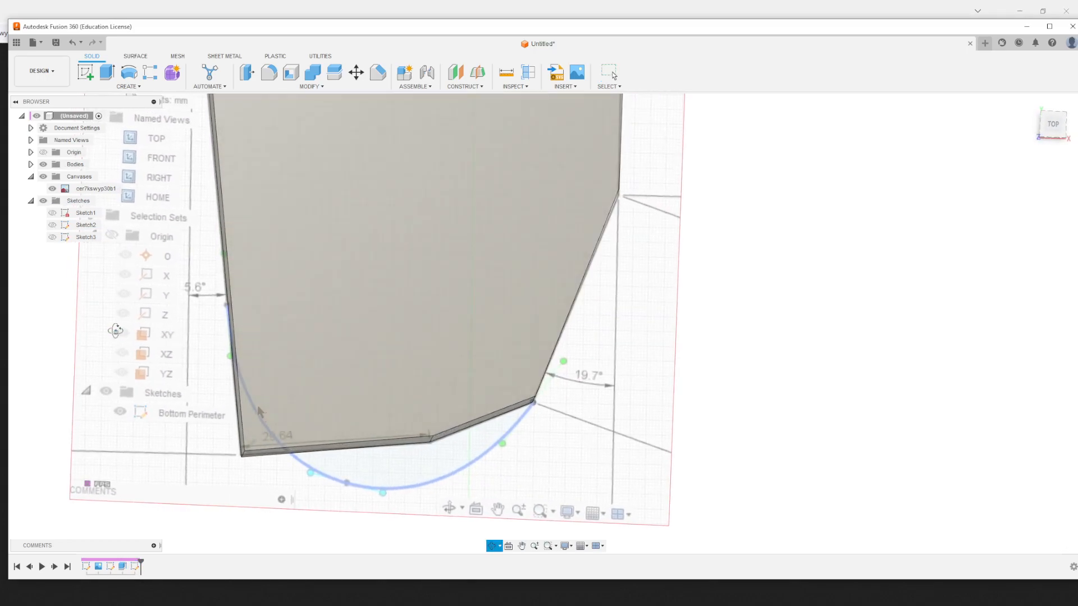
click(610, 73)
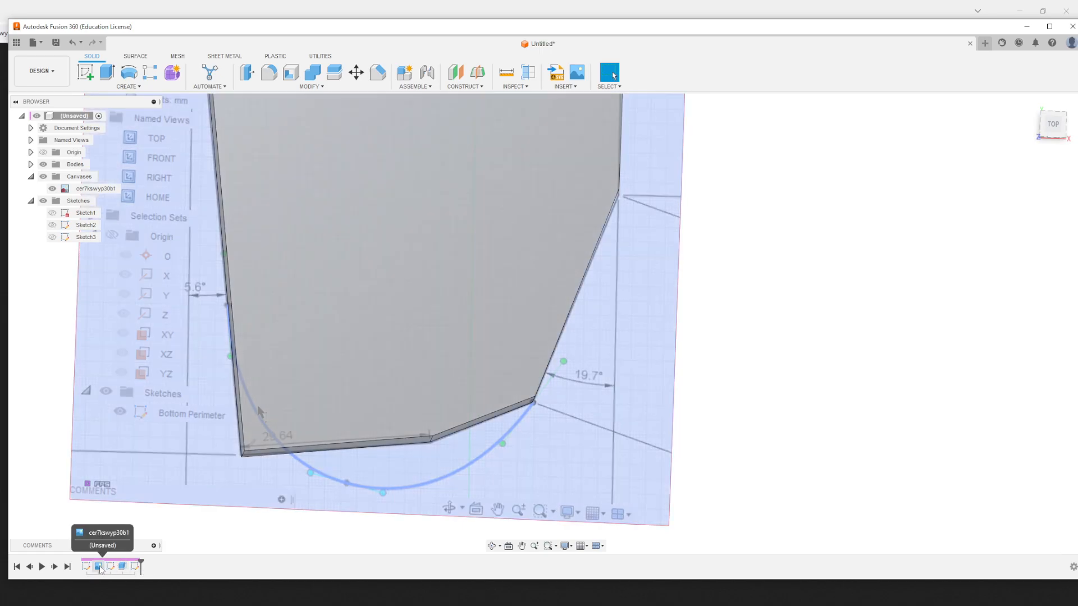
scroll(166, 392, down, 1)
mouse_move(166, 394)
shift+middle_down()
mouse_move(176, 394)
mouse_move(168, 397)
shift+middle_up()
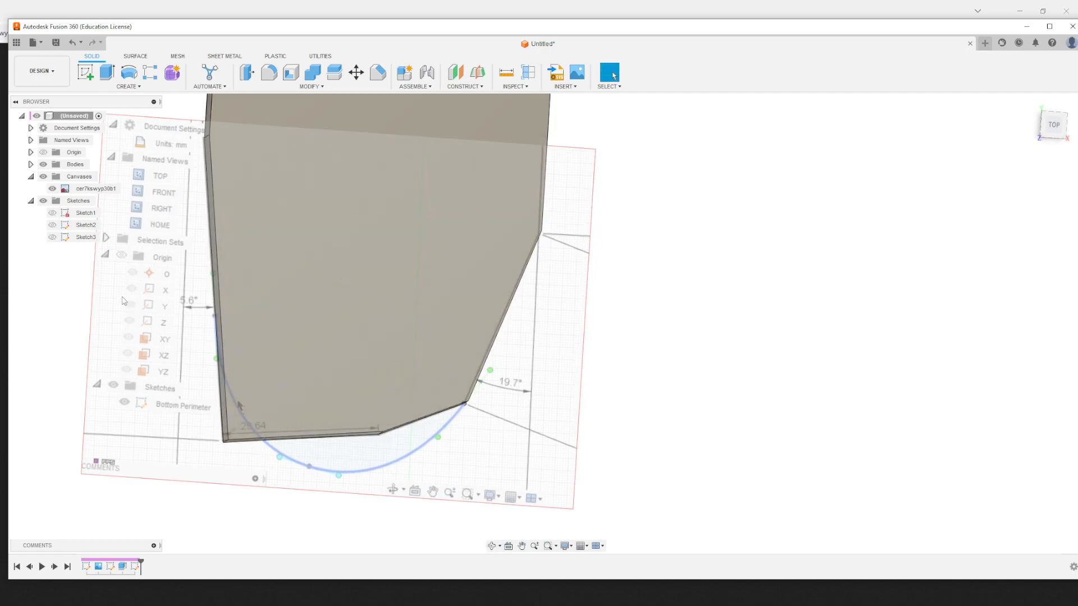
Make Sketch3 visible and open it for editing
click(52, 237)
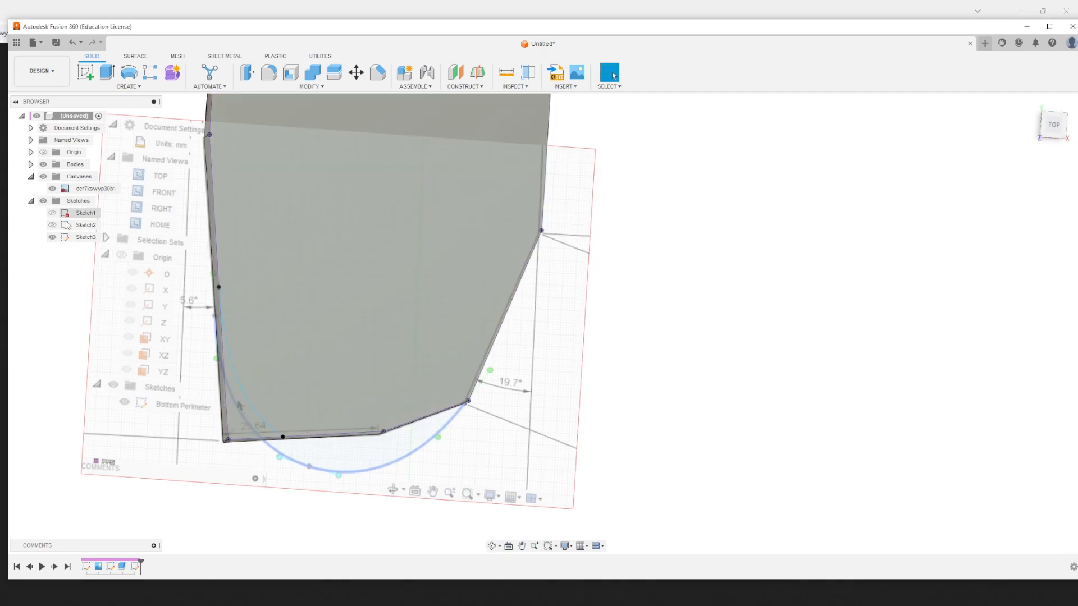
click(84, 237)
right_click(83, 239)
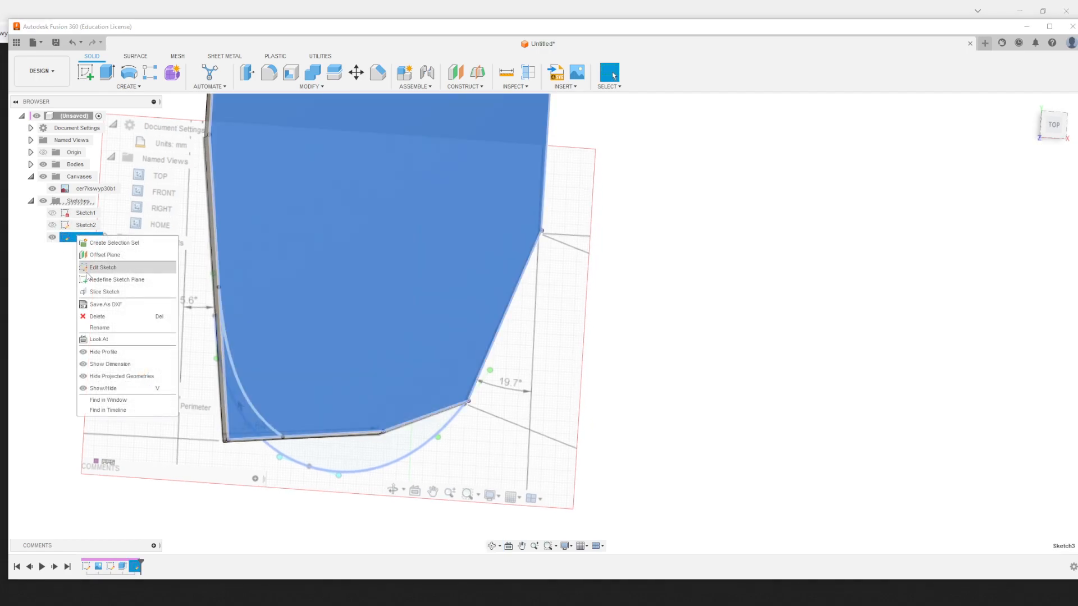
click(103, 267)
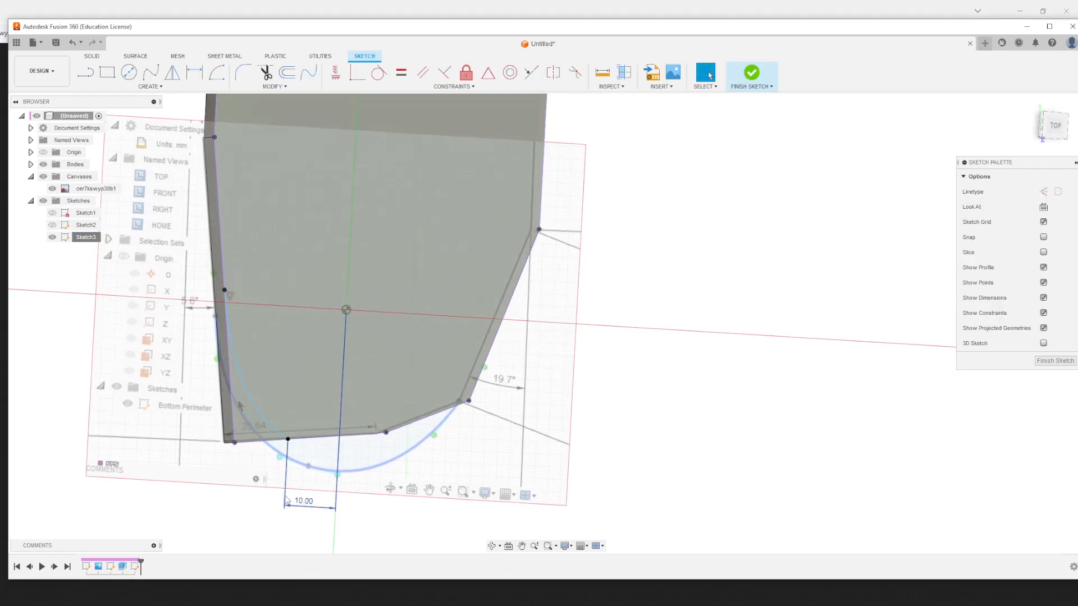
Remove the 10 mm dimension and move the spline's lower end point along the bottom edge toward the lower-left corner
click(268, 430)
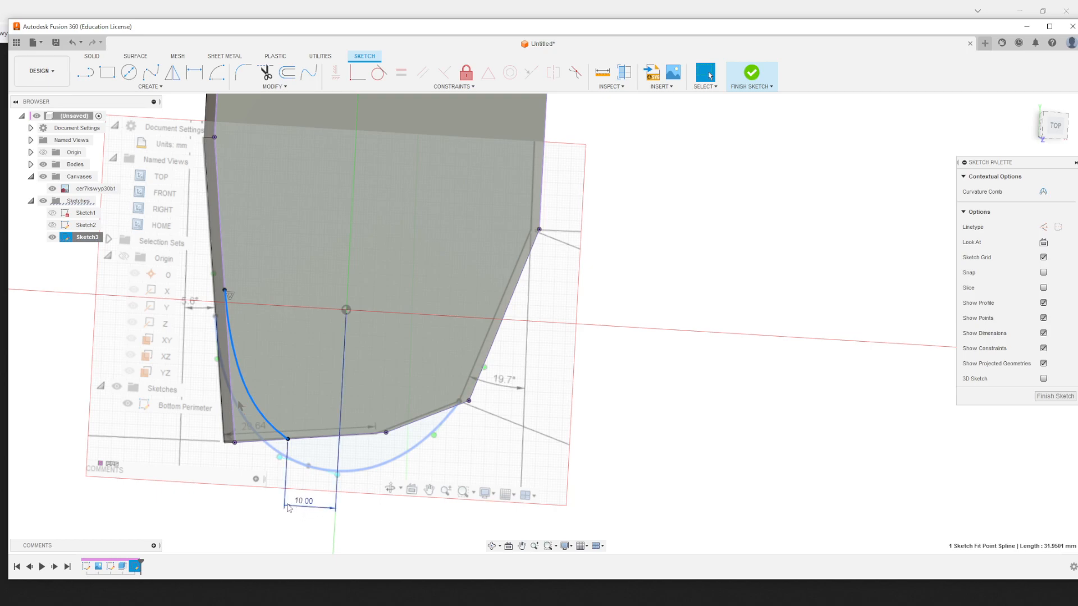
click(273, 441)
drag(273, 440, 279, 440)
shift+middle_drag(259, 471, 247, 479)
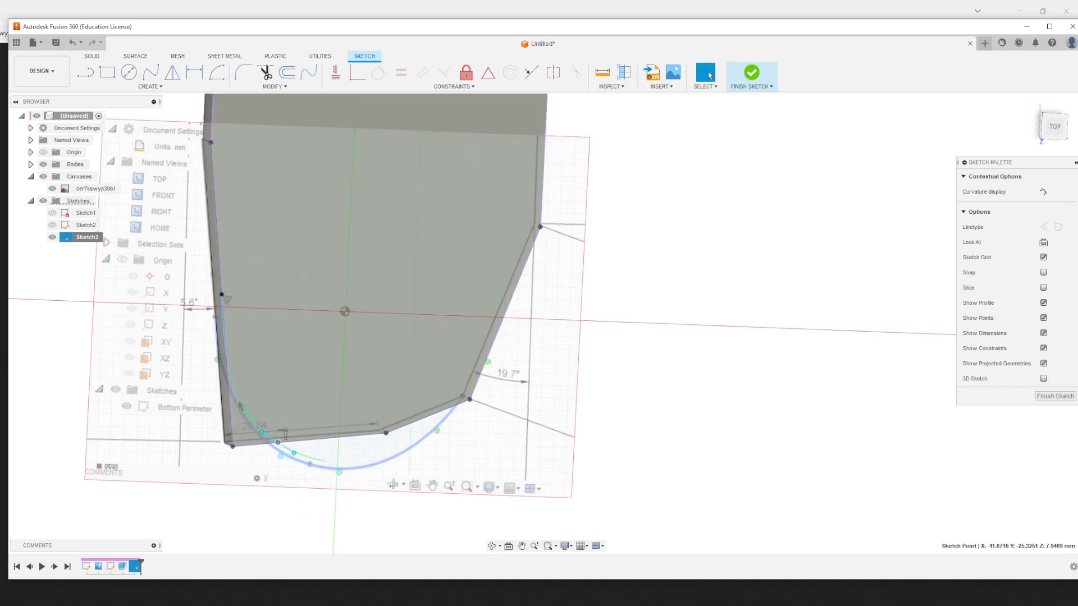
Move the spline's lower end point along the bottom edge to where the canvas curve crosses it, viewed from the top
click(1054, 128)
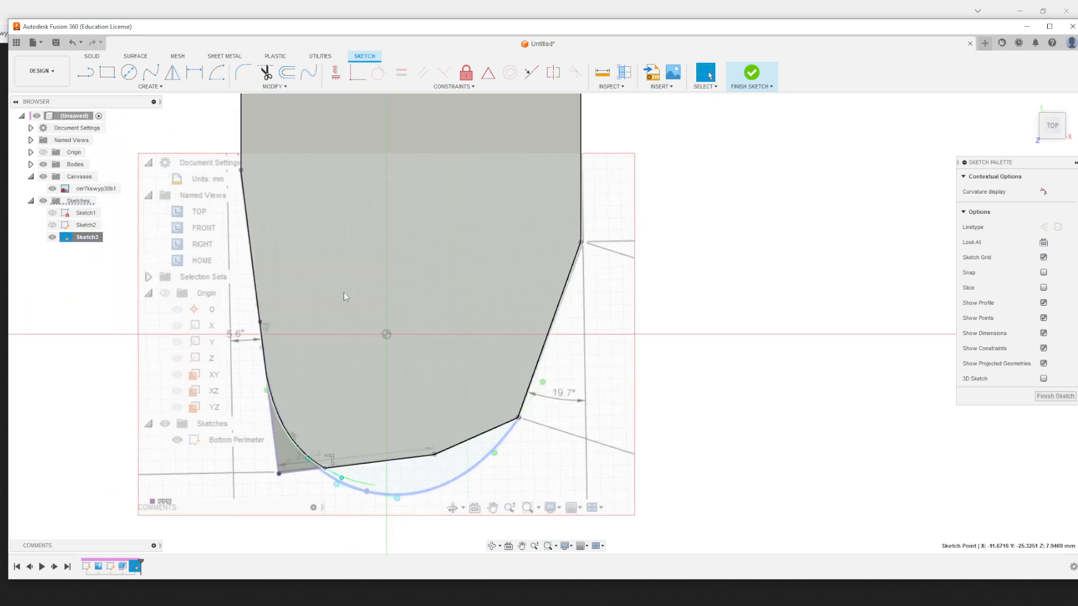
click(279, 457)
scroll(314, 466, up, 5)
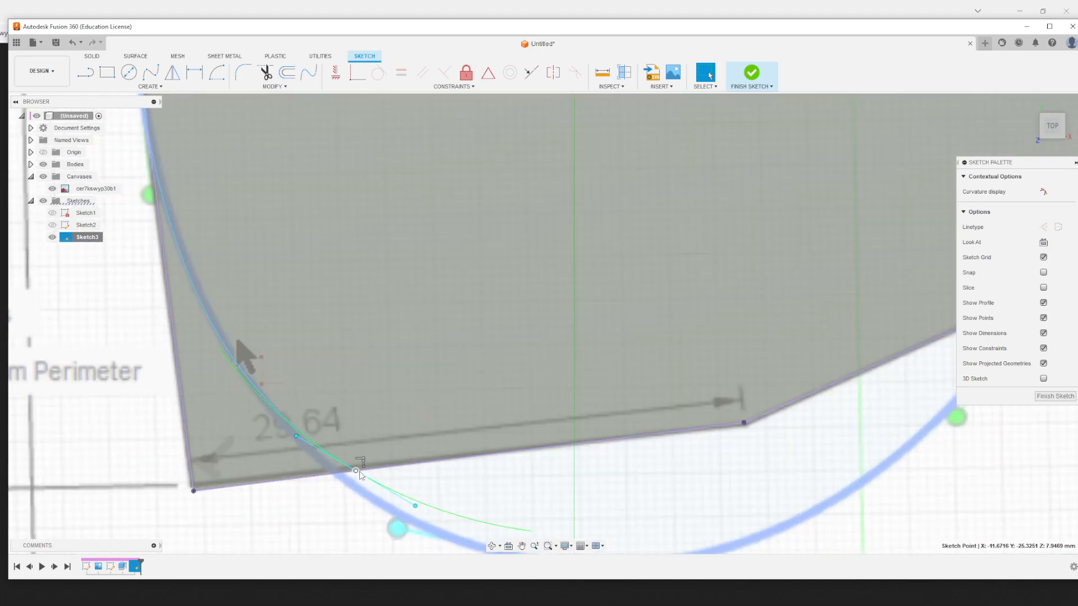
drag(356, 471, 337, 475)
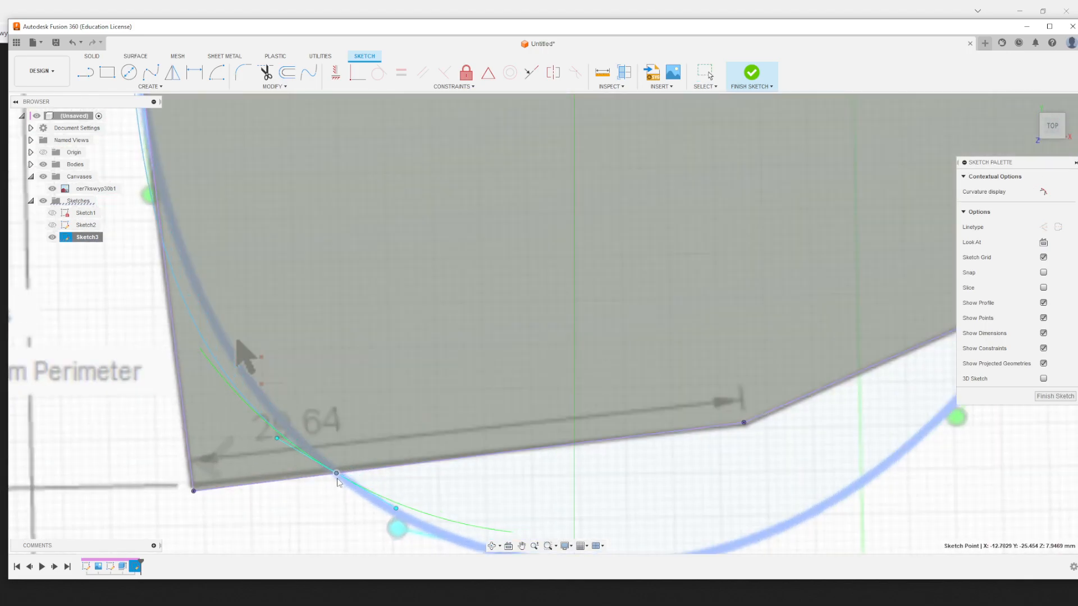
click(274, 440)
click(97, 444)
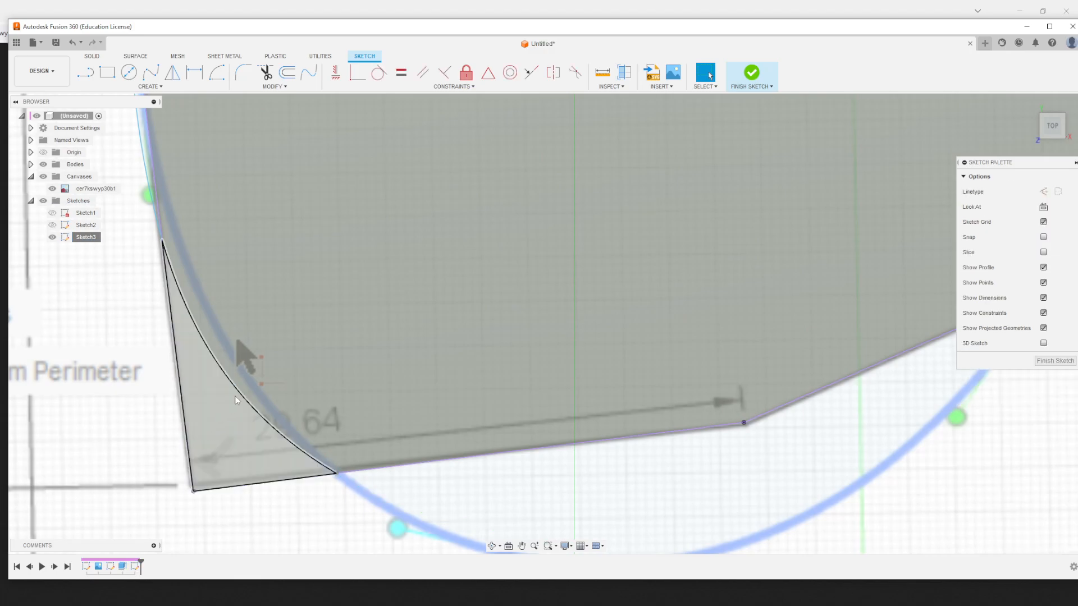
Draw a fit point spline from the left edge through the canvas curve's crossing with the bottom edge to the curve's lowest stretch
scroll(243, 391, down, 5)
scroll(196, 114, up, 2)
click(151, 72)
click(192, 164)
click(333, 465)
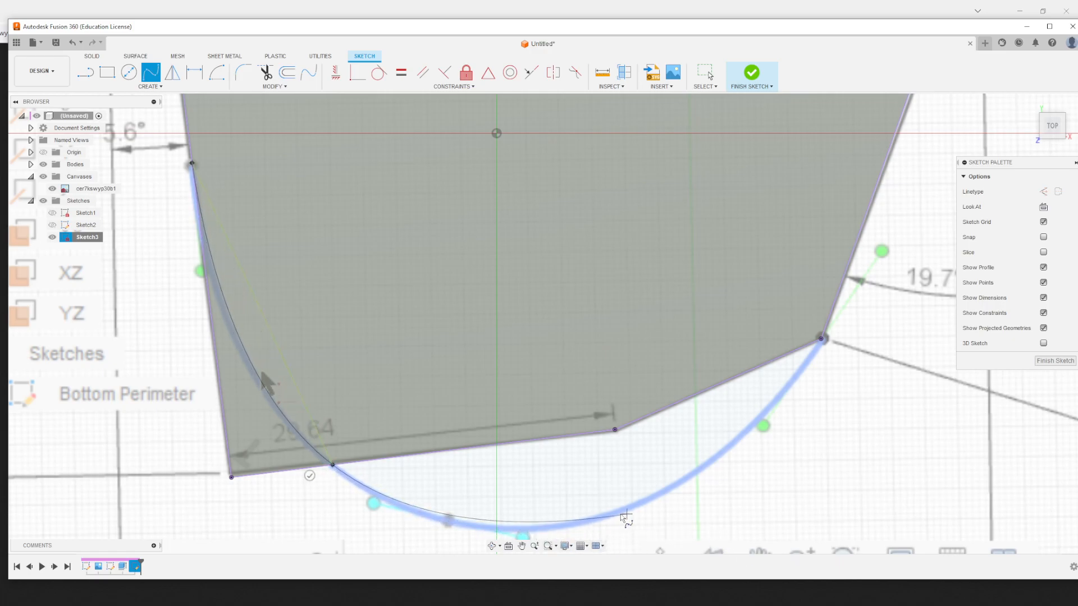
click(564, 526)
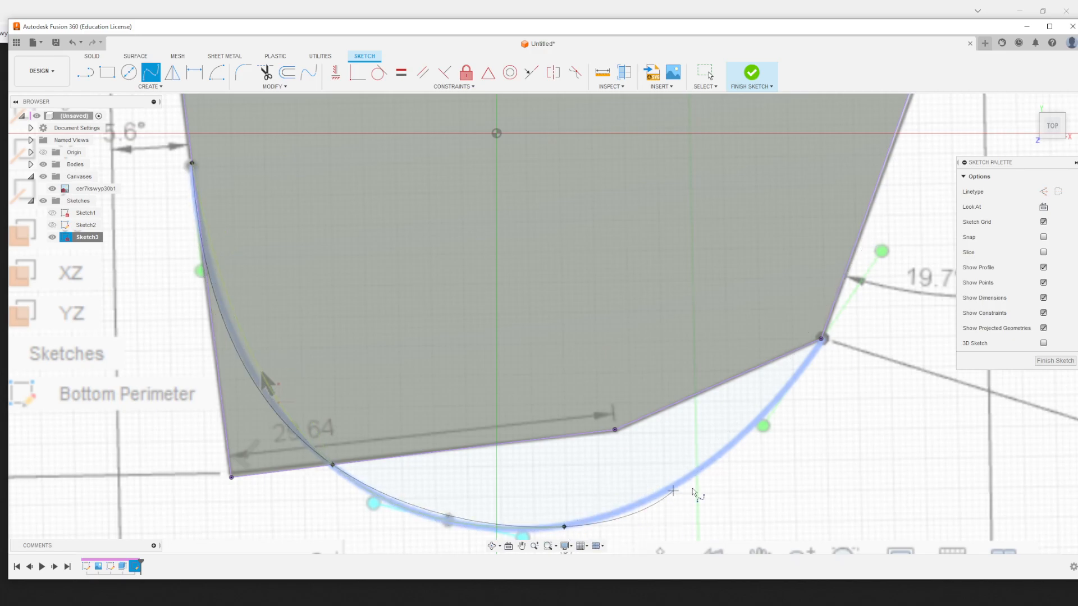
key(Escape)
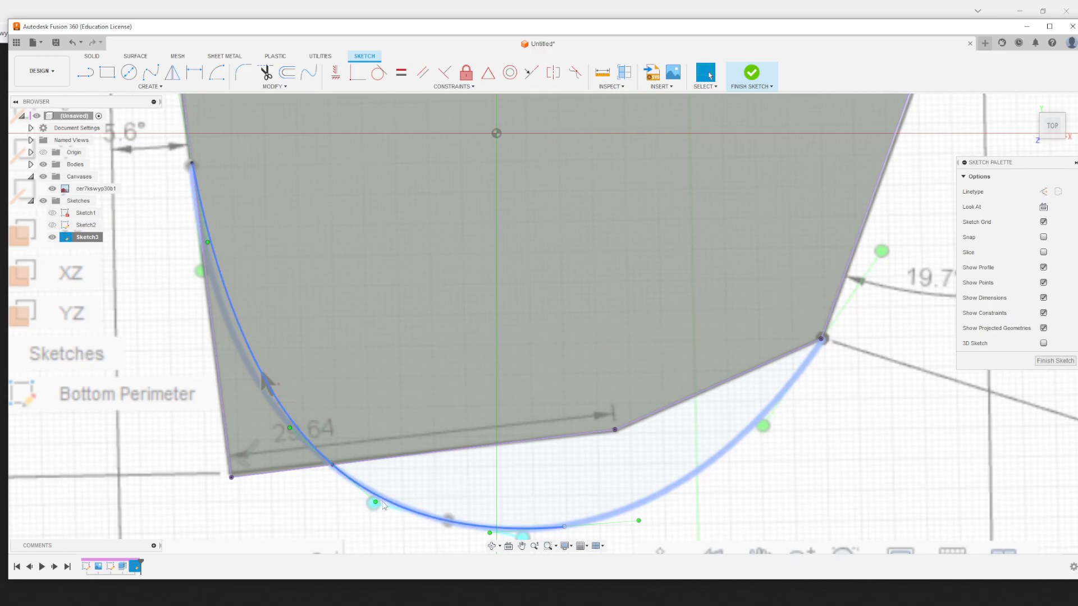
Adjust the spline's tangent handle at the bottom edge to follow the canvas curve, and trim the part below the body
mouse_move(374, 501)
mouse_down()
mouse_move(394, 508)
mouse_move(386, 511)
mouse_up()
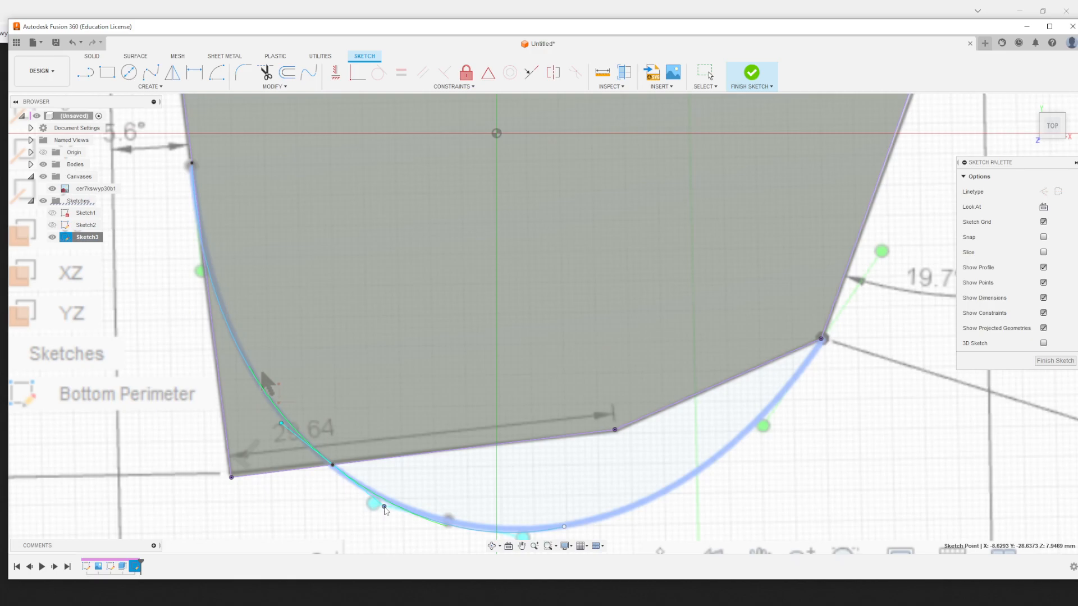
click(344, 522)
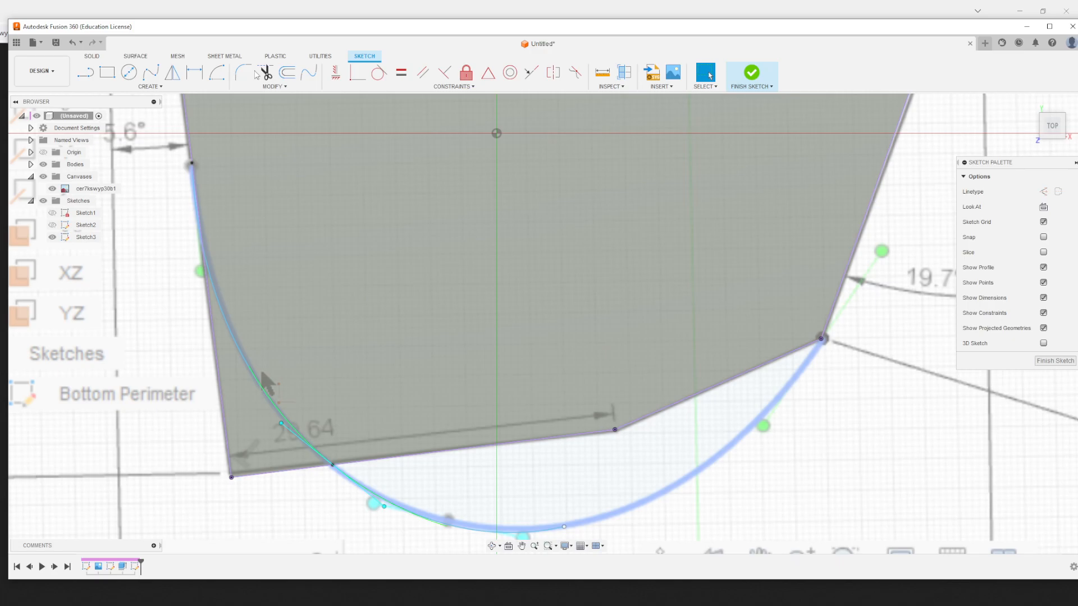
key(t)
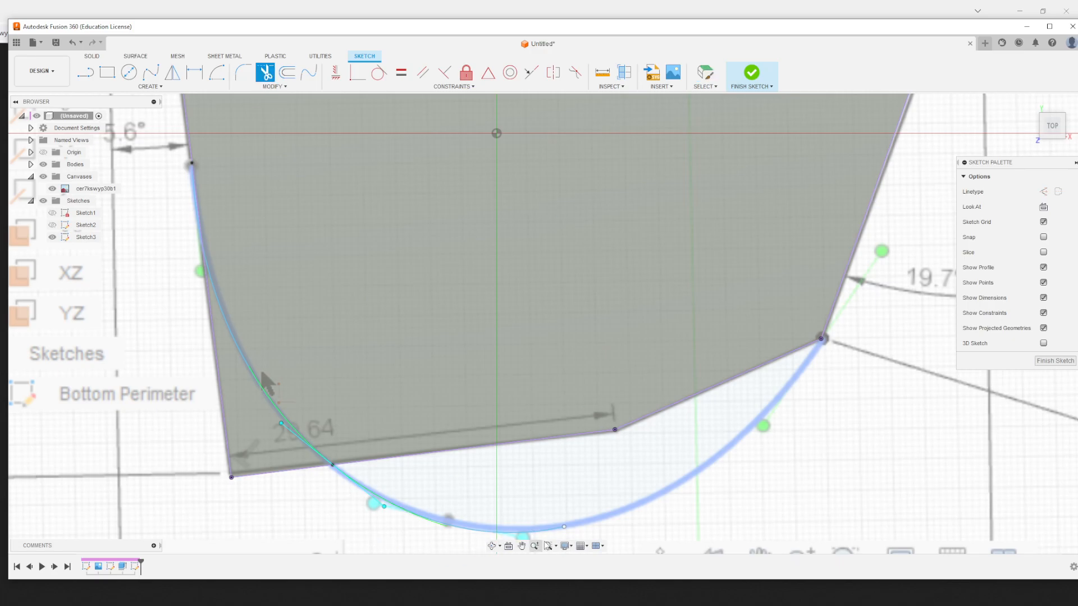
click(425, 514)
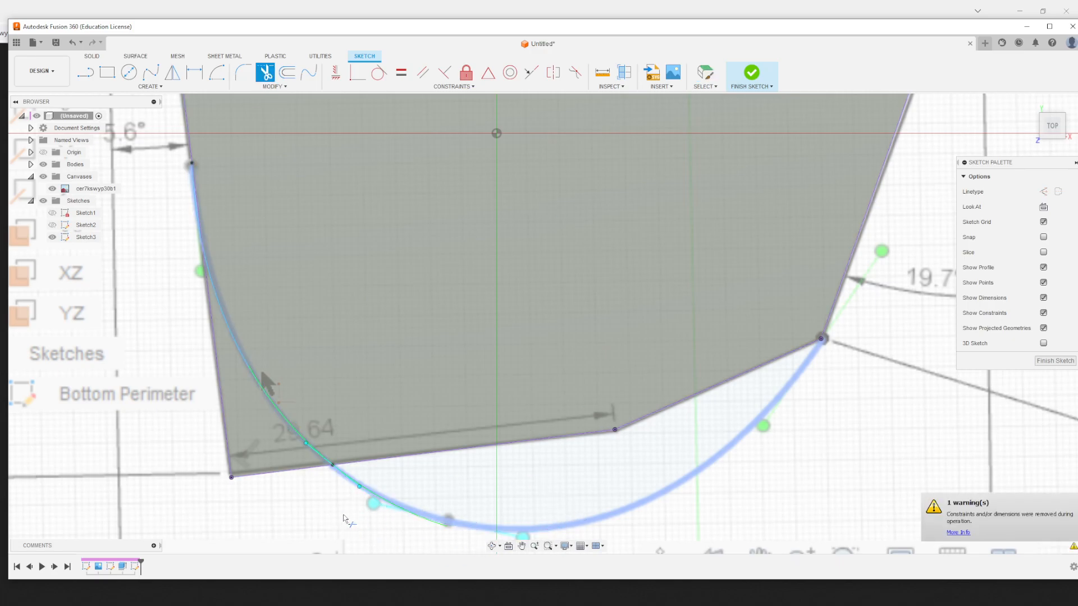
key(Escape)
Dimension the horizontal distance from the spline's upper end point to the origin at 23.5 mm
scroll(334, 466, up, 6)
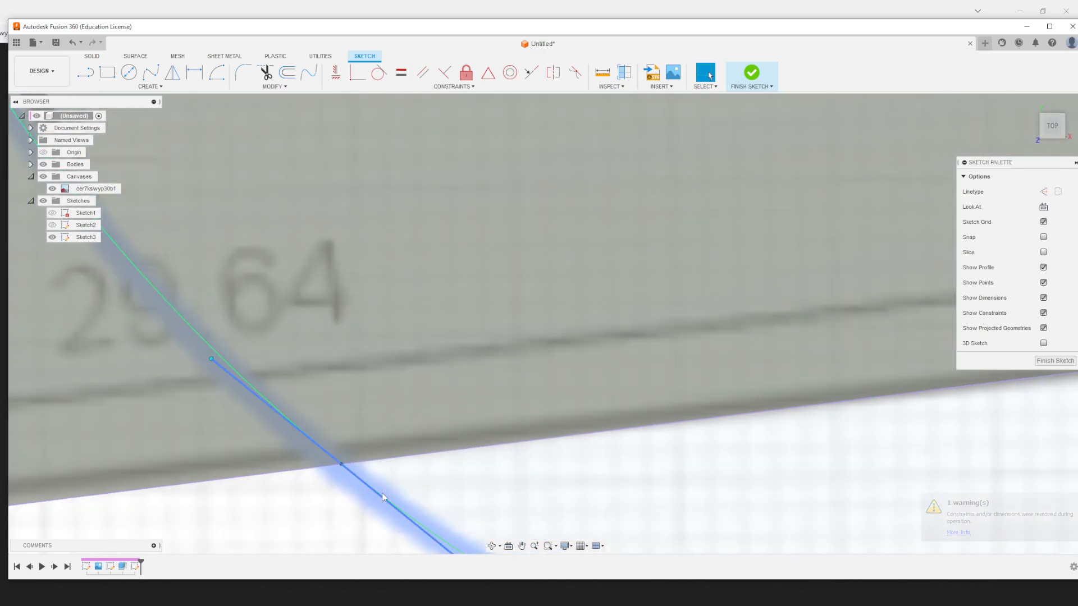
scroll(386, 496, down, 5)
scroll(248, 111, down, 2)
scroll(247, 109, up, 4)
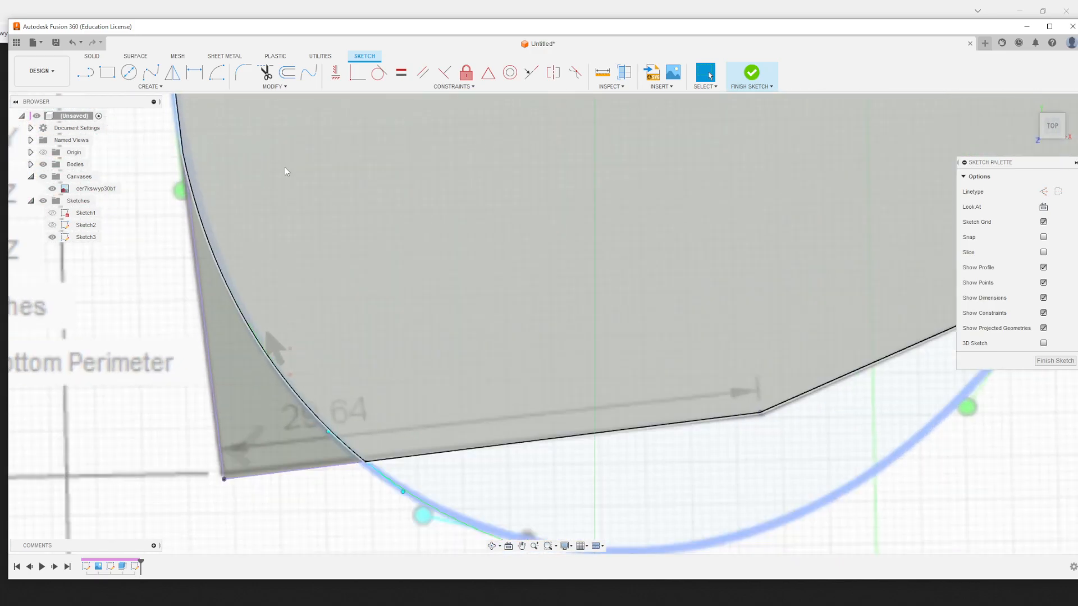
scroll(285, 167, down, 4)
scroll(381, 250, up, 3)
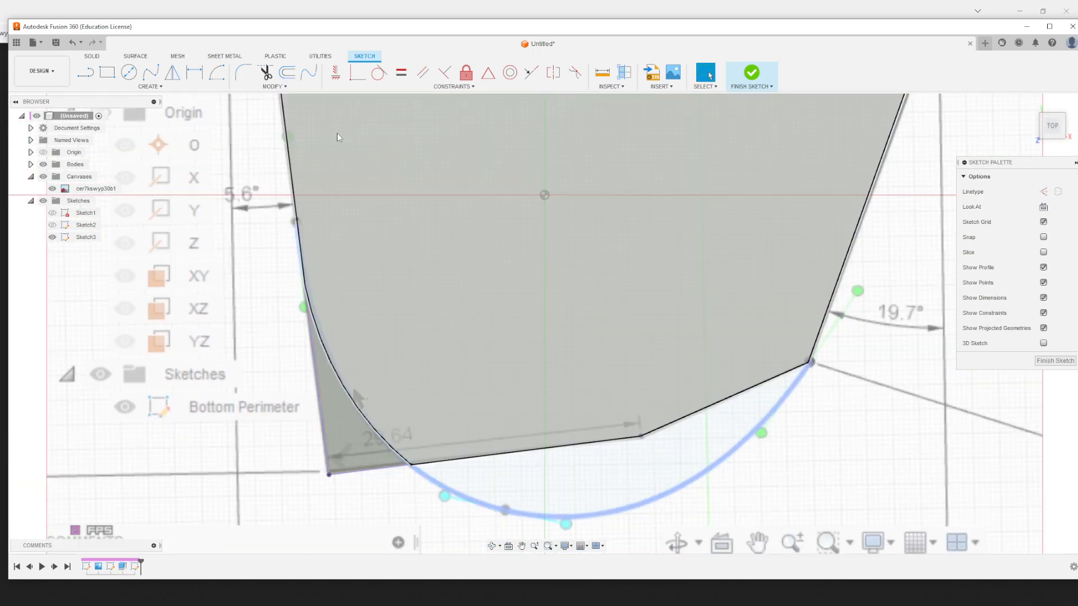
key(d)
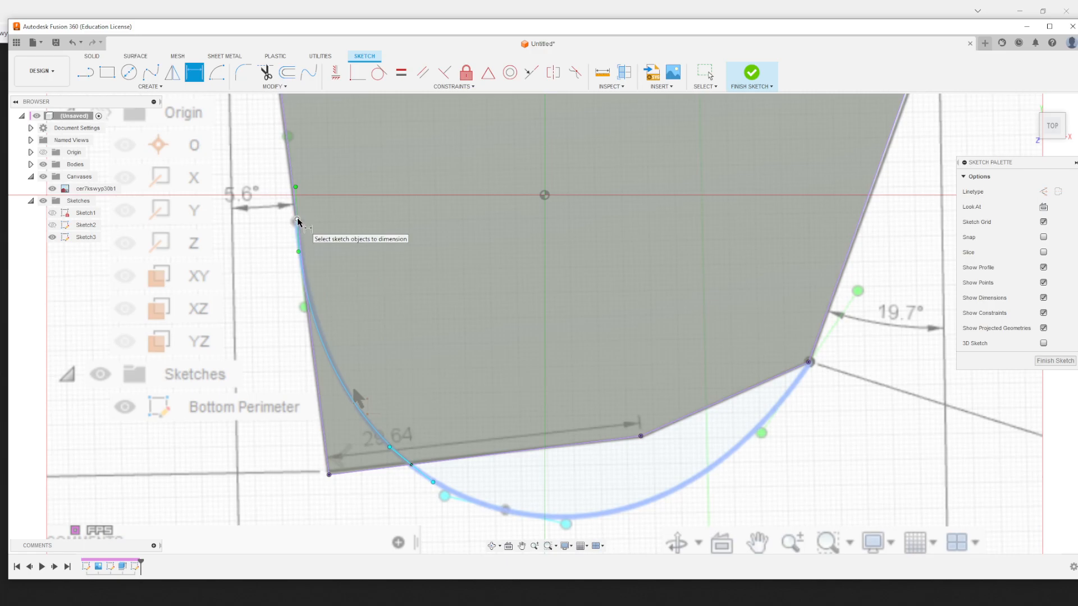
click(297, 218)
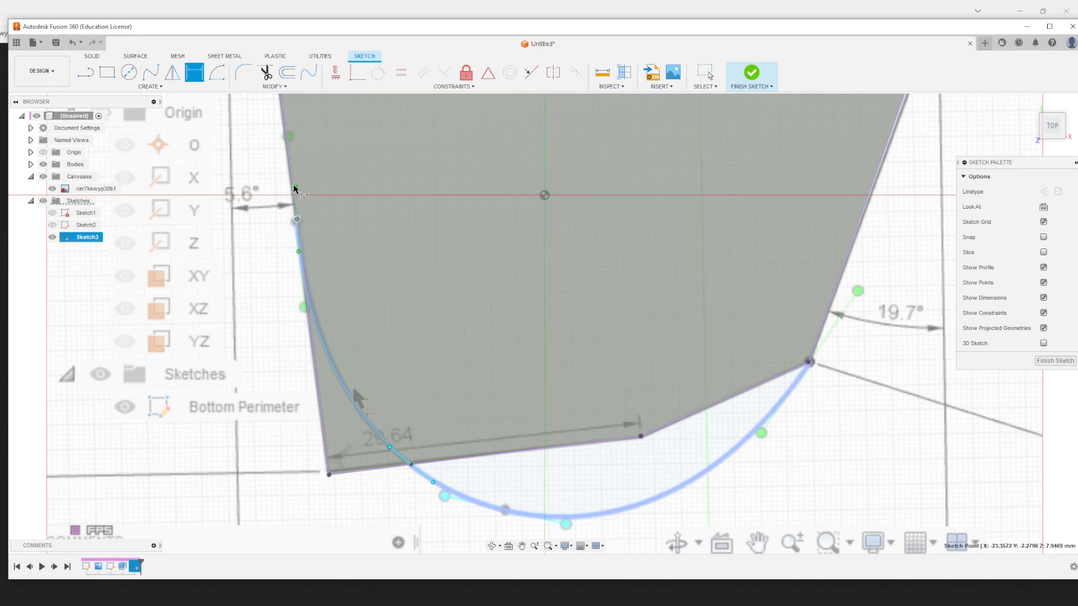
click(543, 196)
click(297, 219)
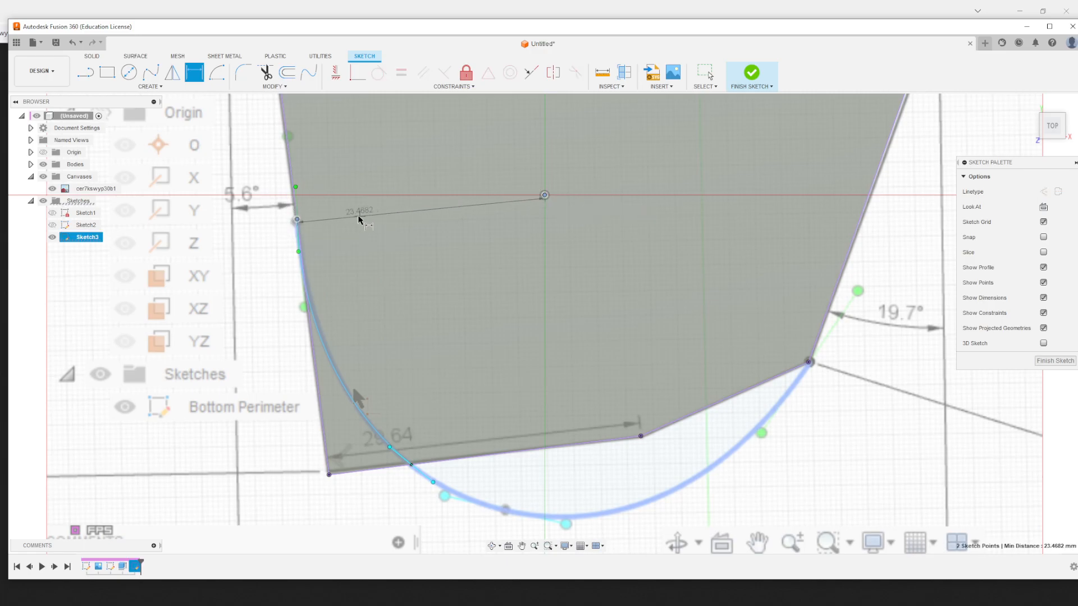
click(467, 174)
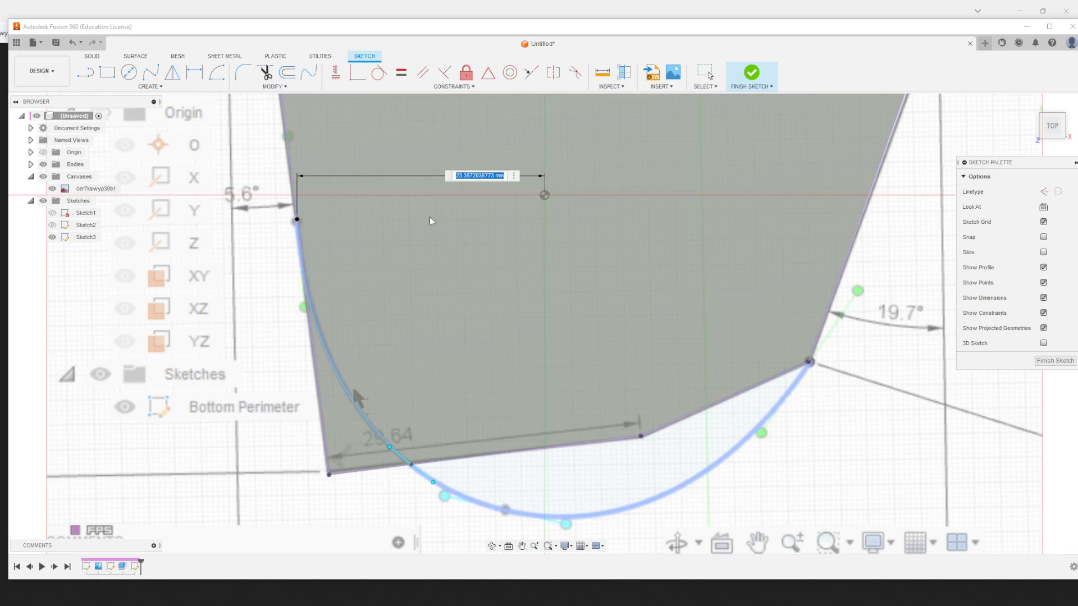
text(23.5)
key(Return)
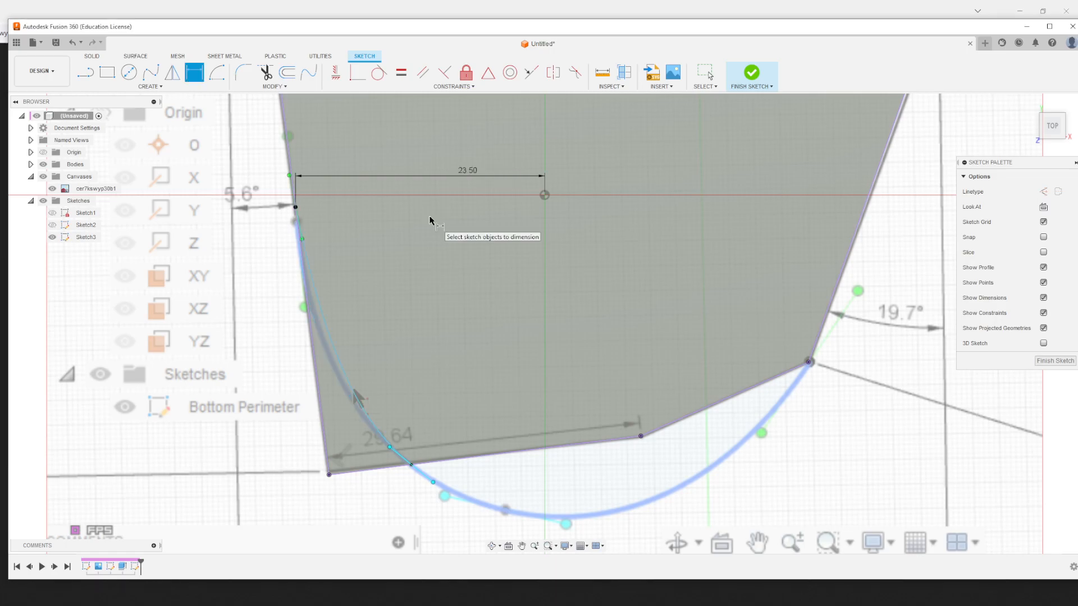
Set the horizontal dimension of the spline's upper end point to 23.3 mm
double_click(468, 170)
drag(468, 176, 513, 183)
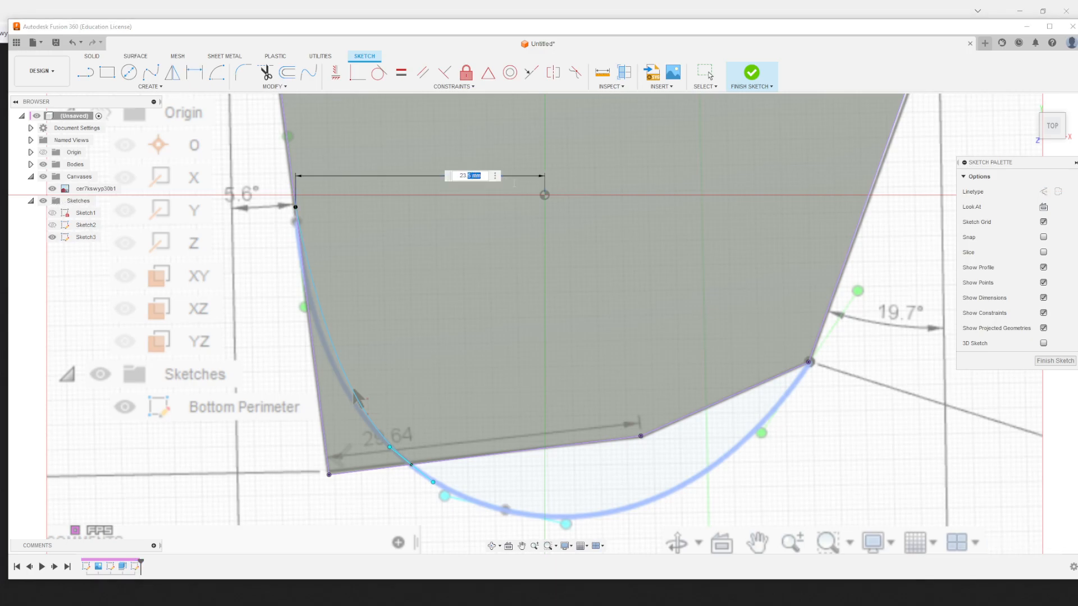
text(3)
key(Return)
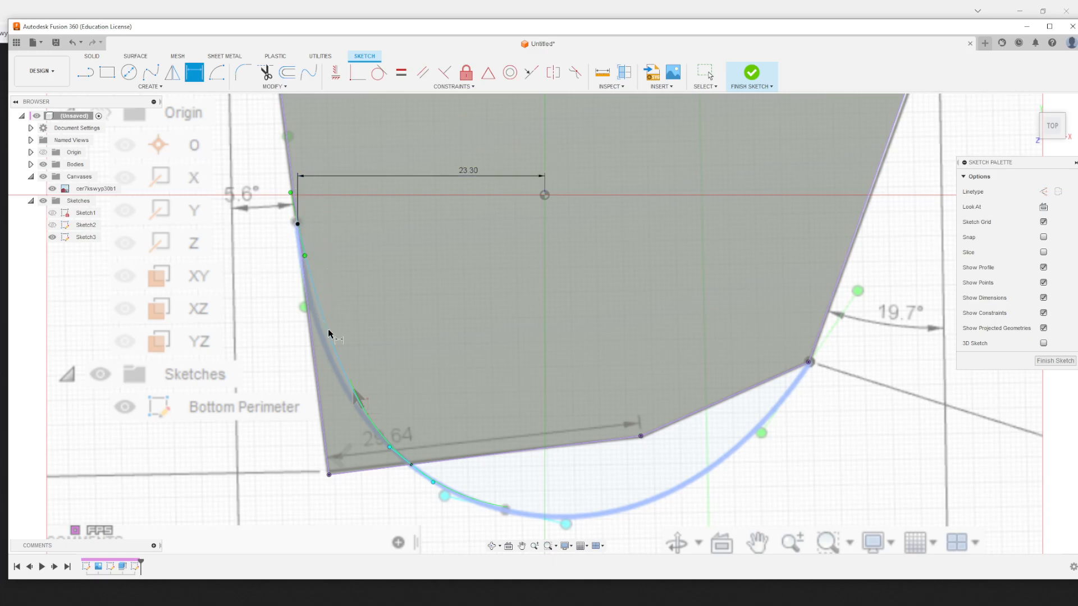
Dimension the horizontal distance from the spline's lower end point to the origin at 12.6 mm
click(411, 465)
click(545, 196)
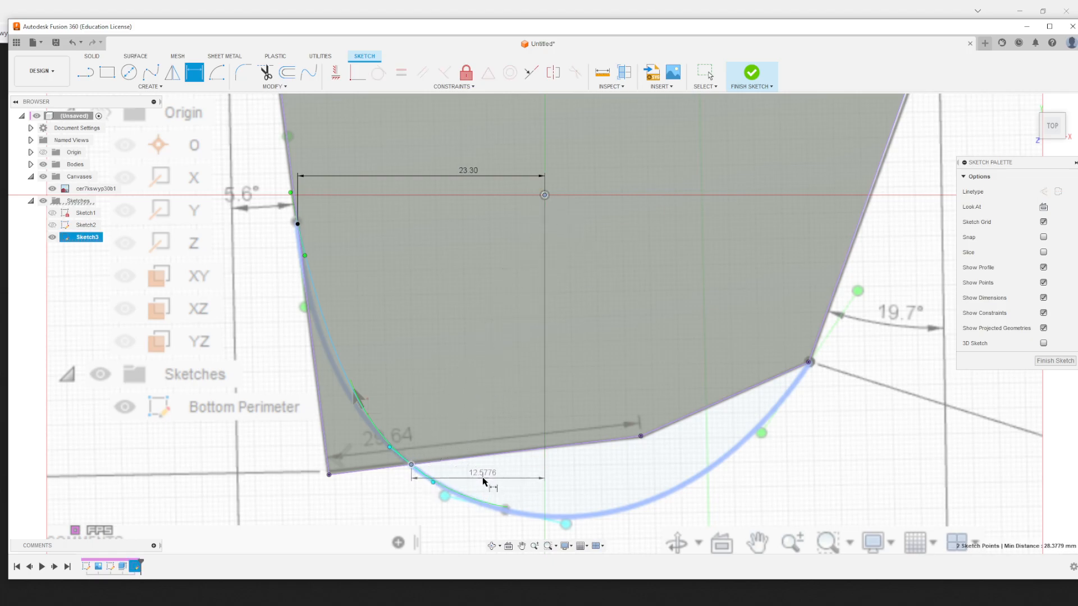
click(484, 481)
text(125)
key(BackSpace)
text(.6)
key(Return)
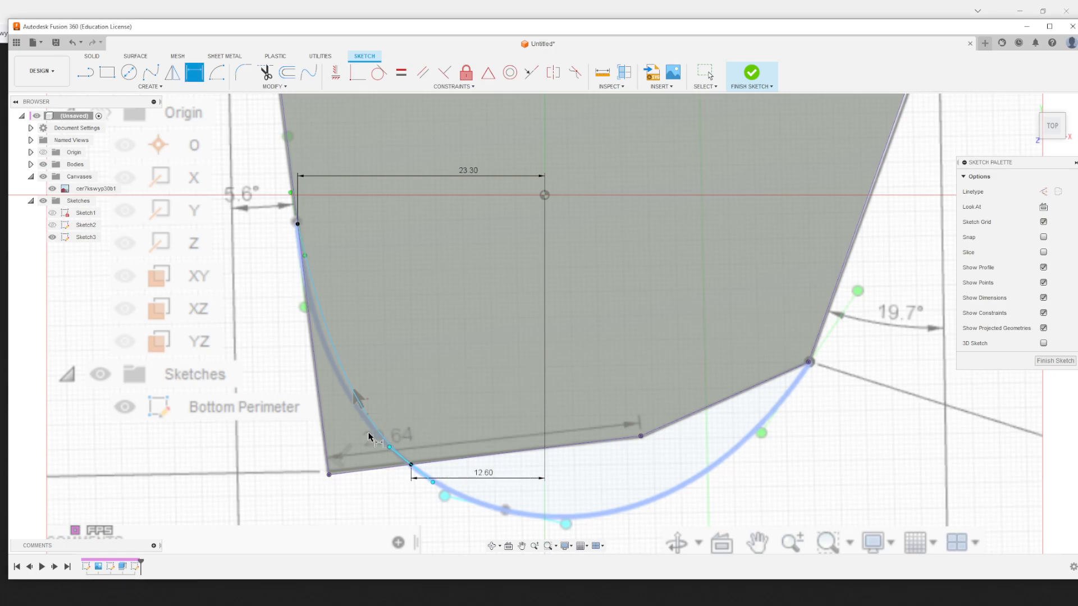
key(Escape)
Draw a horizontal line from the origin toward the body's left edge
click(425, 476)
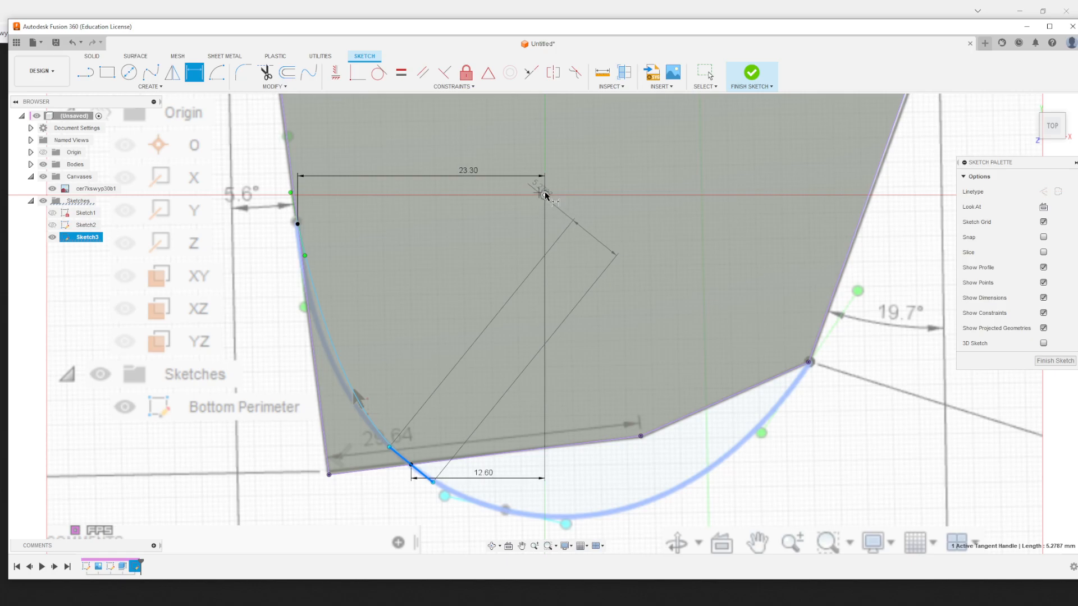
key(Escape)
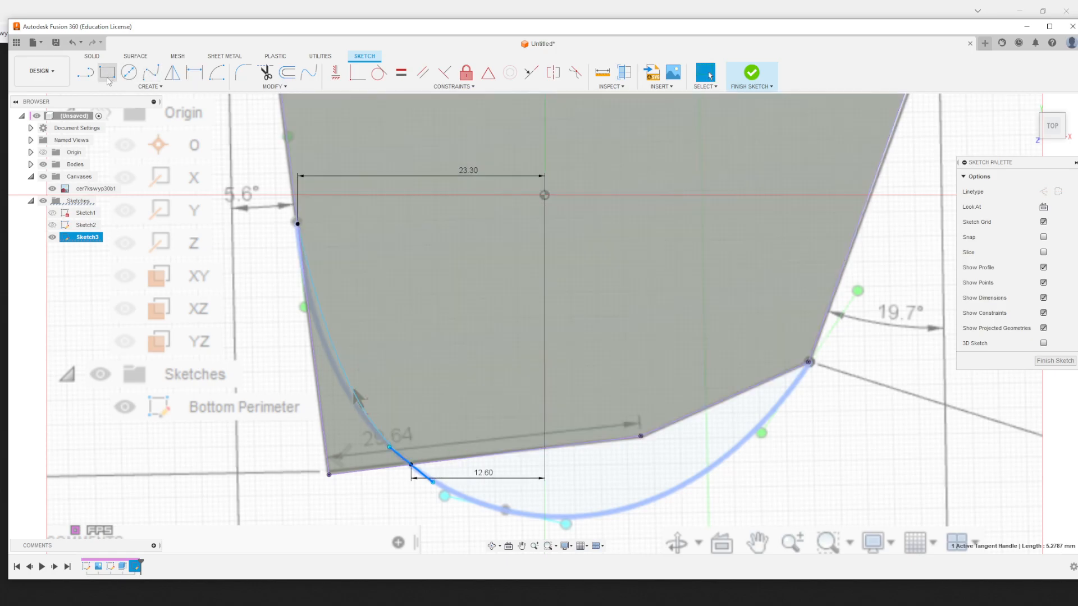
click(83, 75)
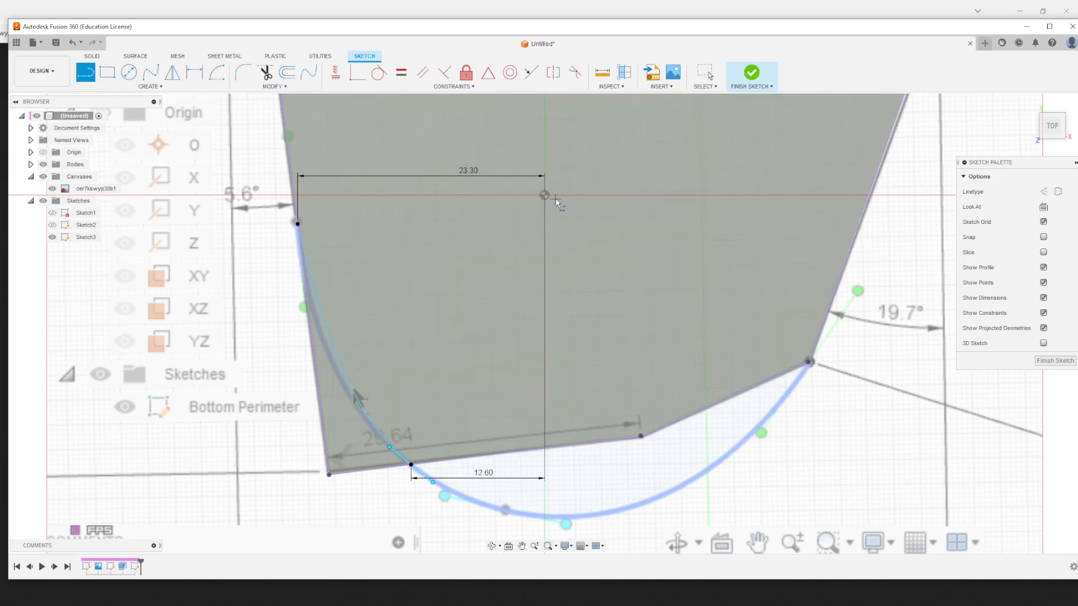
click(544, 195)
click(389, 196)
key(Escape)
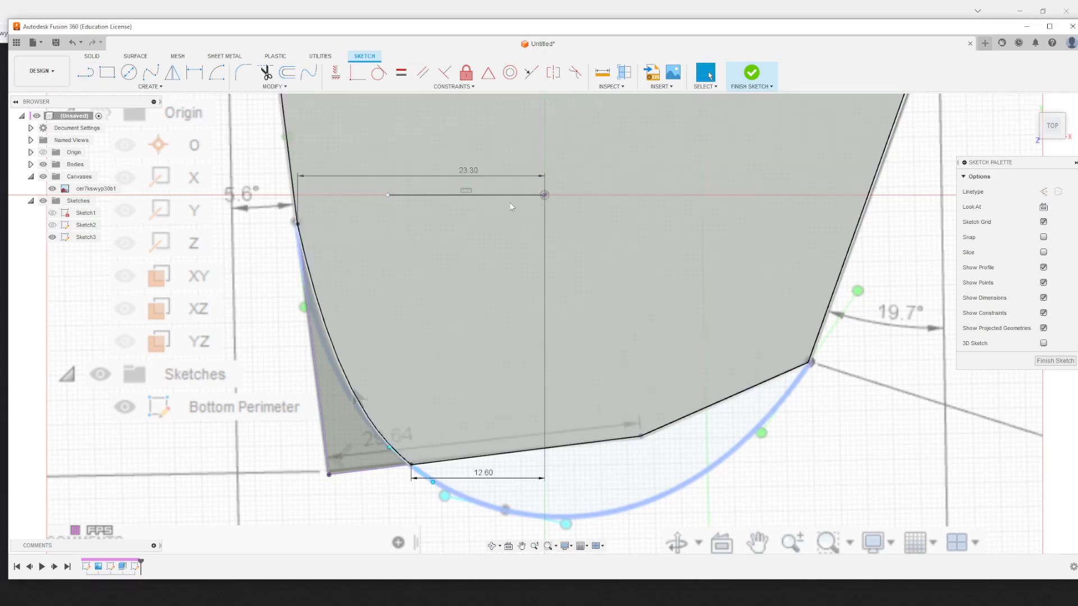
Draw a vertical line upward from the origin and convert both reference lines to construction geometry
click(84, 74)
click(545, 195)
click(544, 131)
key(Escape)
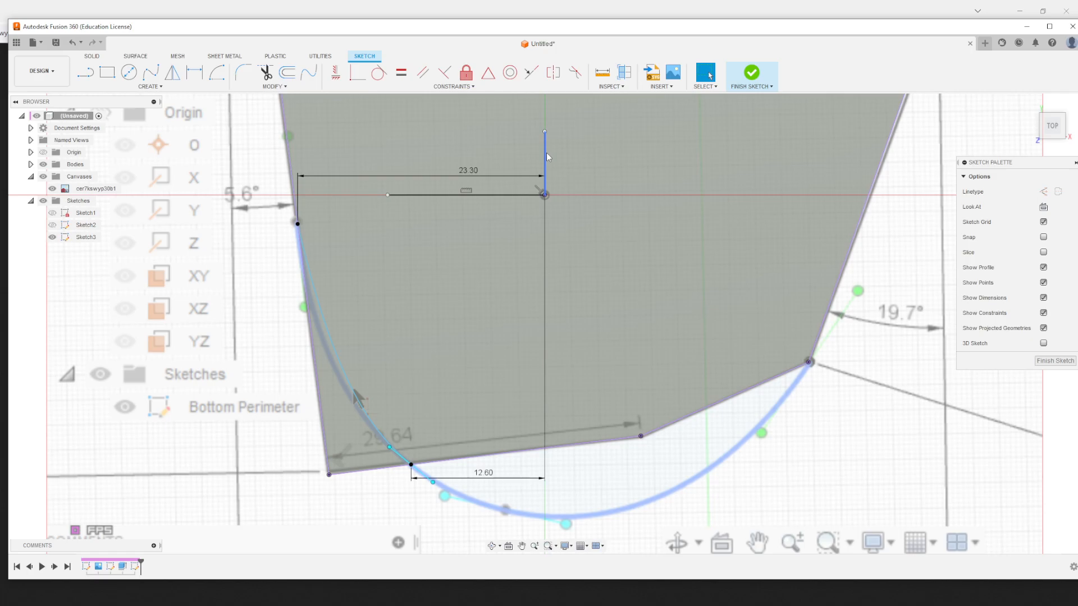
double_click(544, 160)
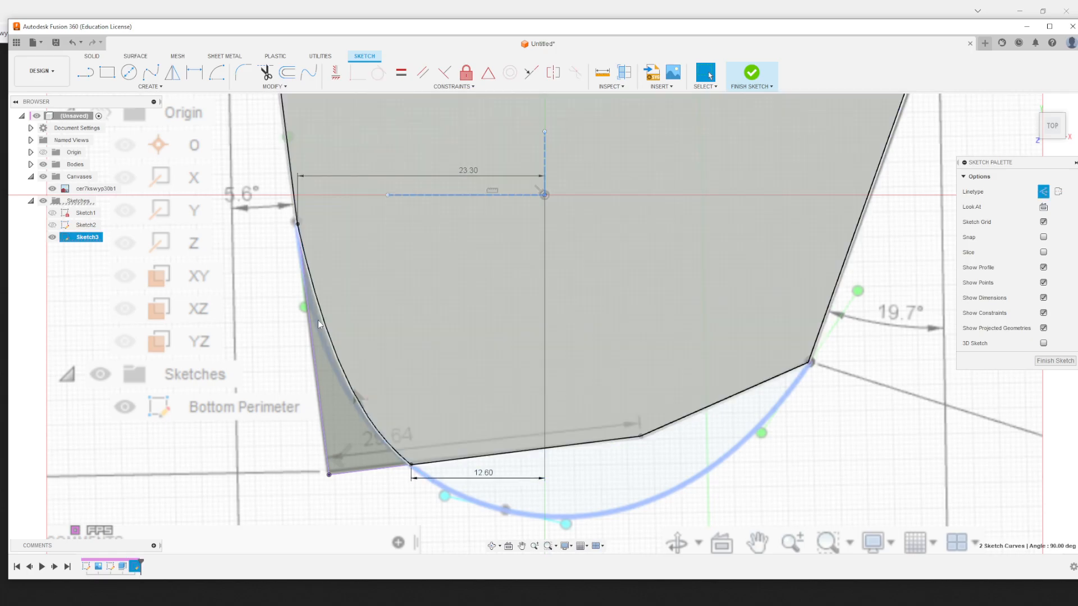
key(x)
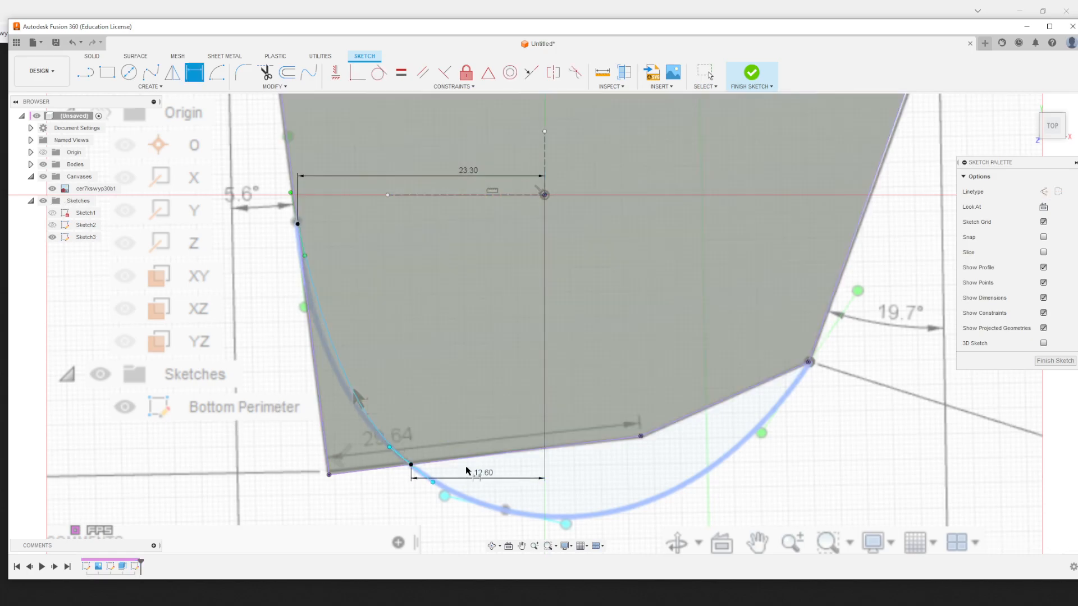
Dimension the angle between the spline's lower tangent handle and the vertical construction line at 51°, and lengthen the handle to follow the canvas curve
click(420, 465)
key(d)
click(420, 466)
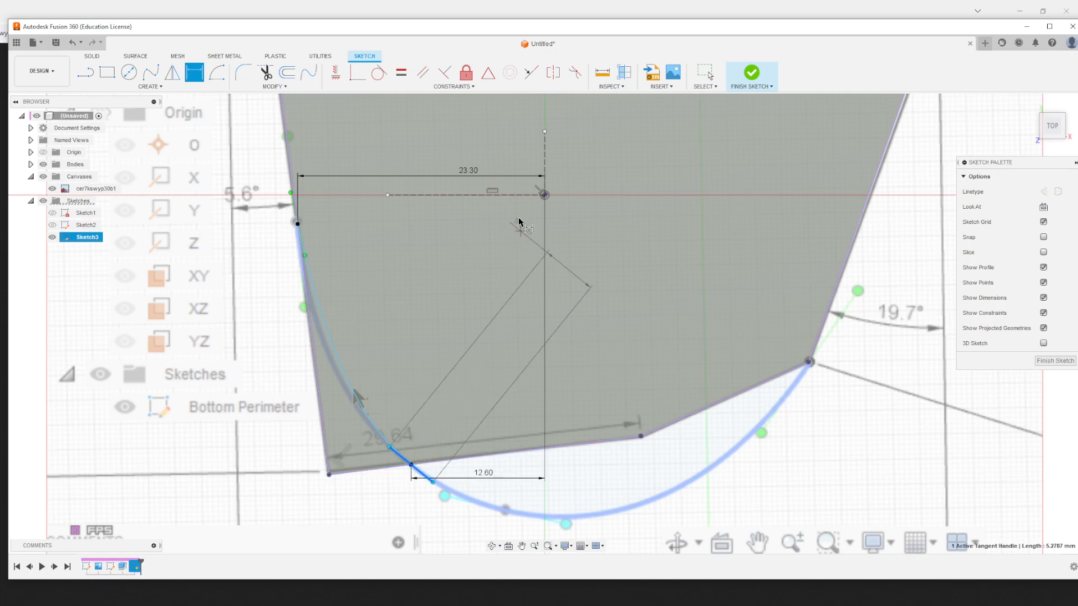
click(545, 169)
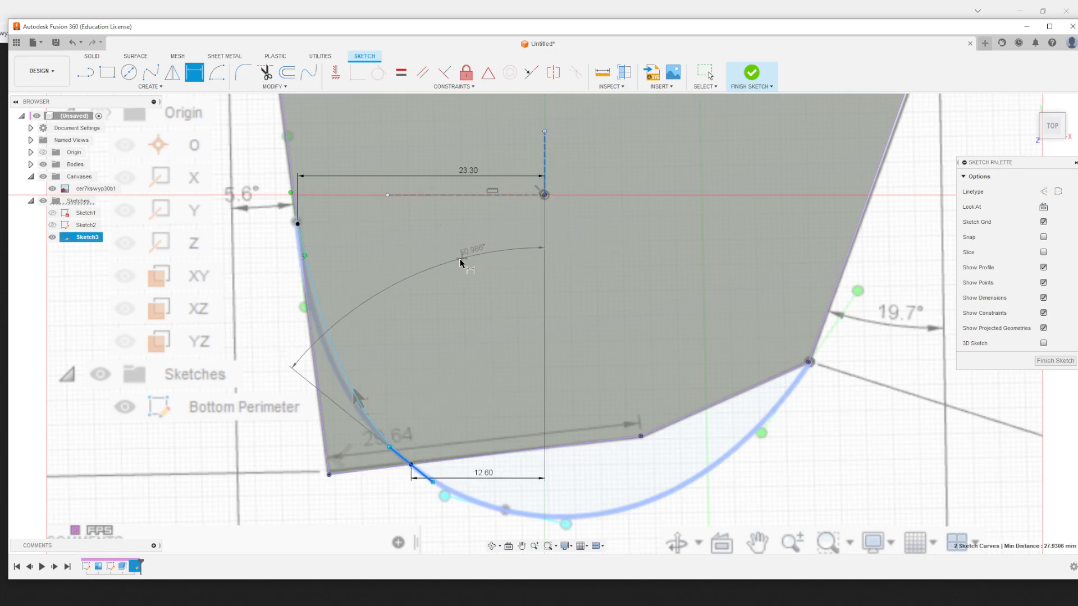
click(461, 257)
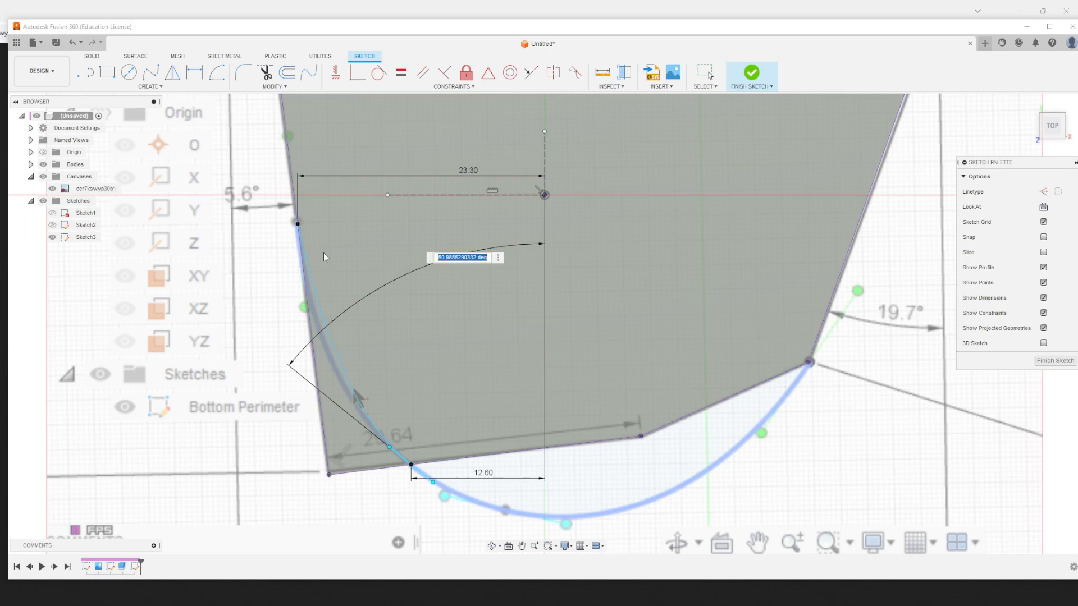
text(51)
key(Return)
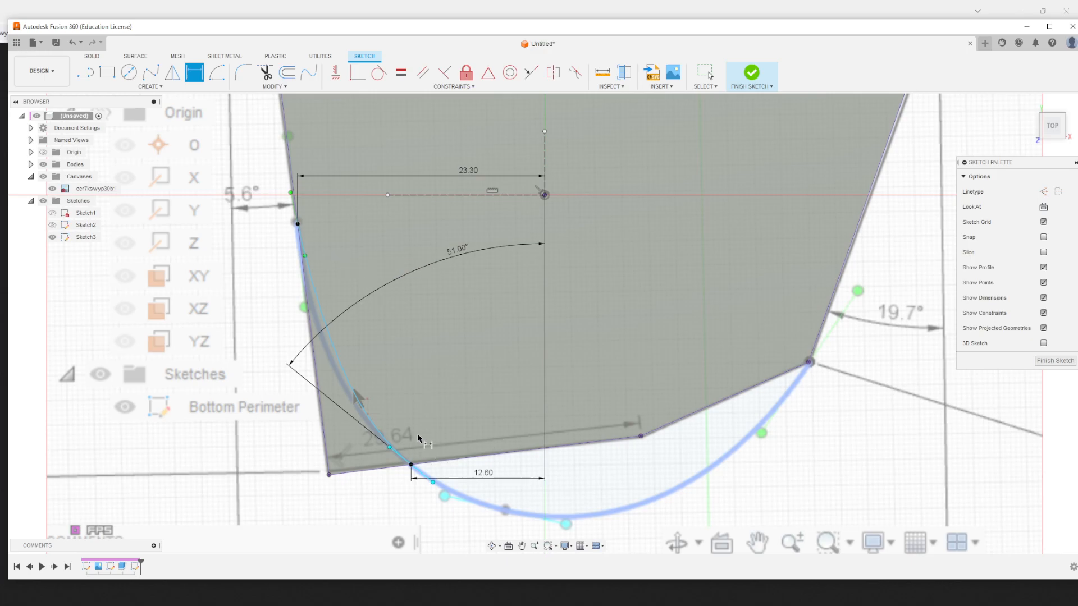
key(Escape)
mouse_move(433, 483)
mouse_down()
mouse_move(472, 514)
mouse_move(386, 444)
mouse_up()
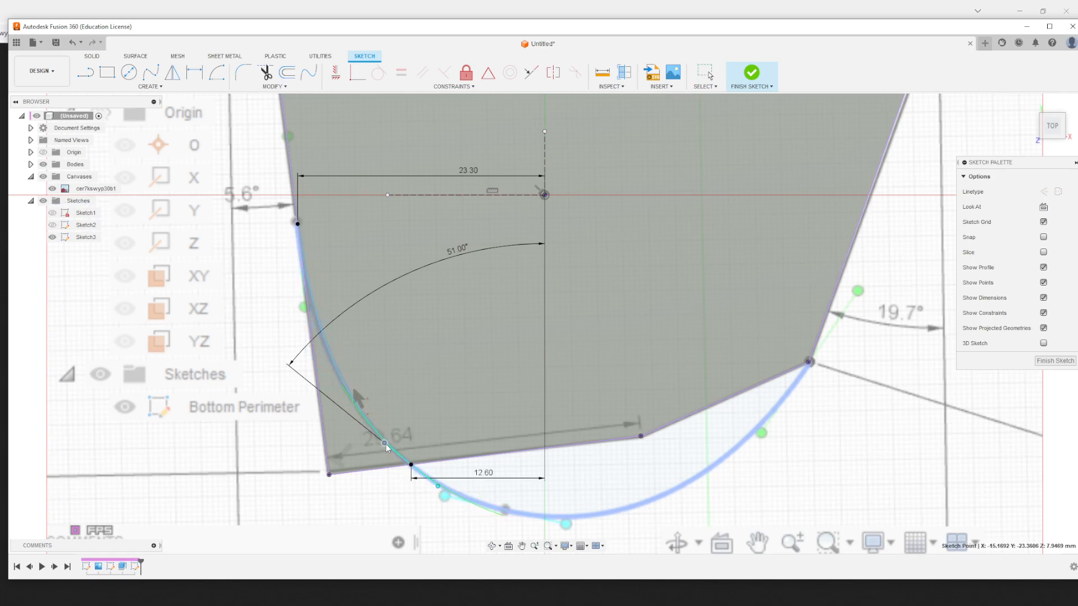
Dimension the length of the spline's lower tangent handle at 6.3 mm
key(d)
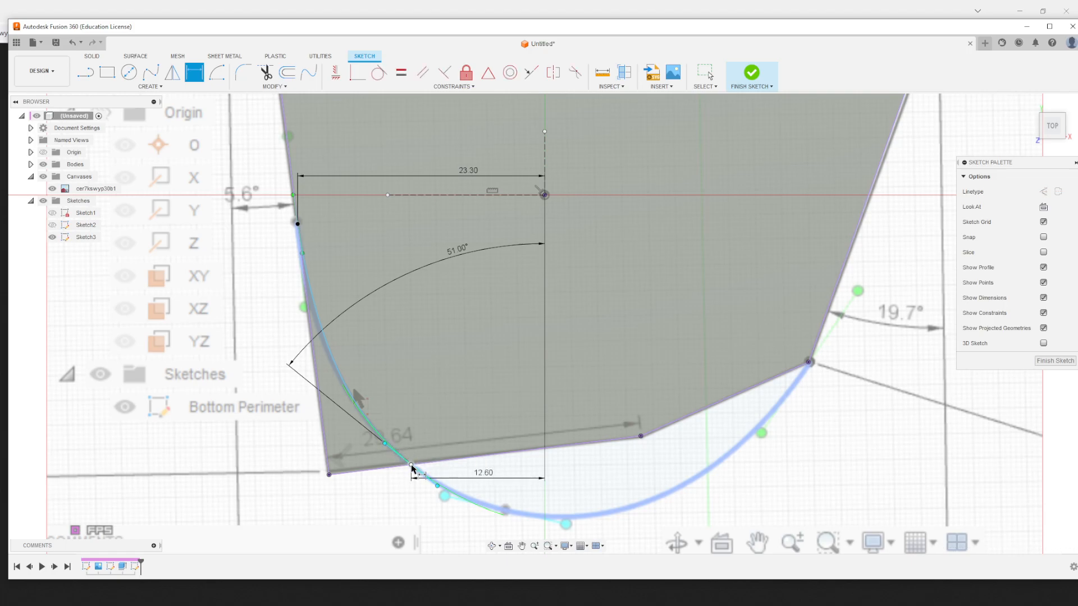
key(Escape)
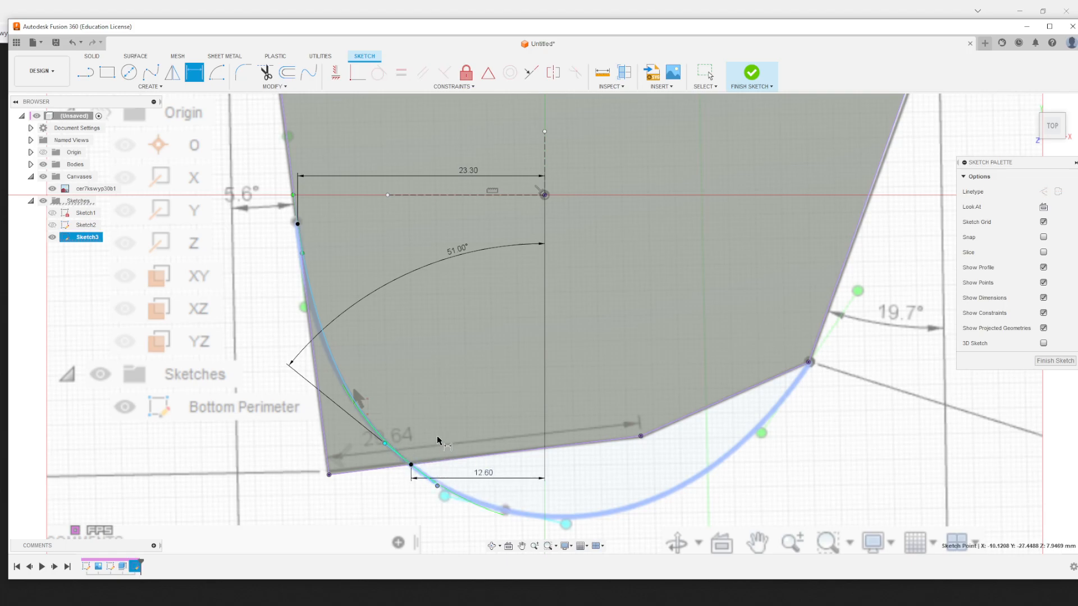
click(384, 444)
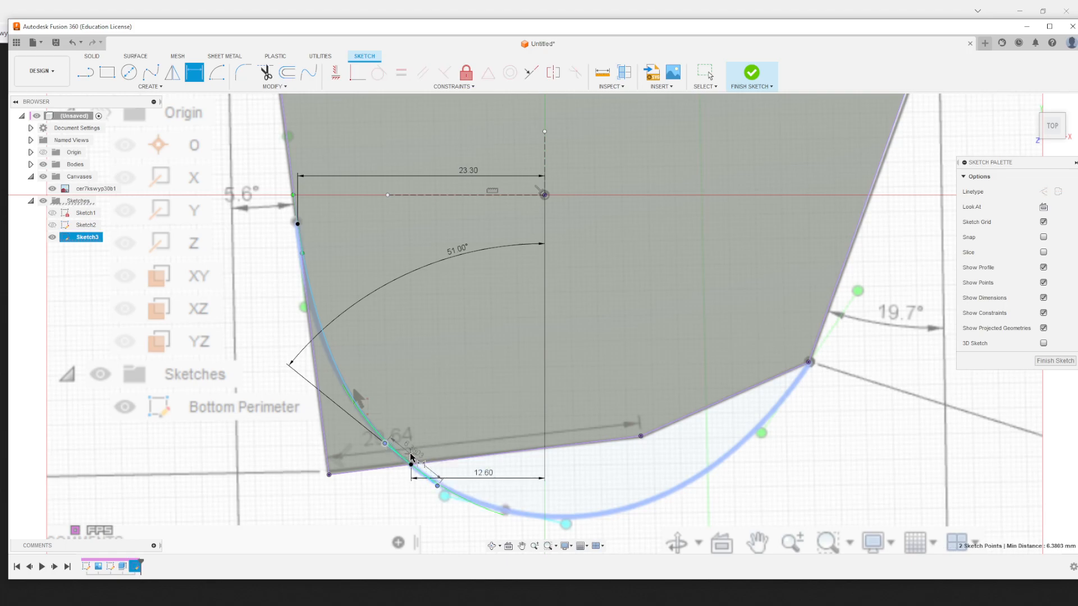
click(452, 435)
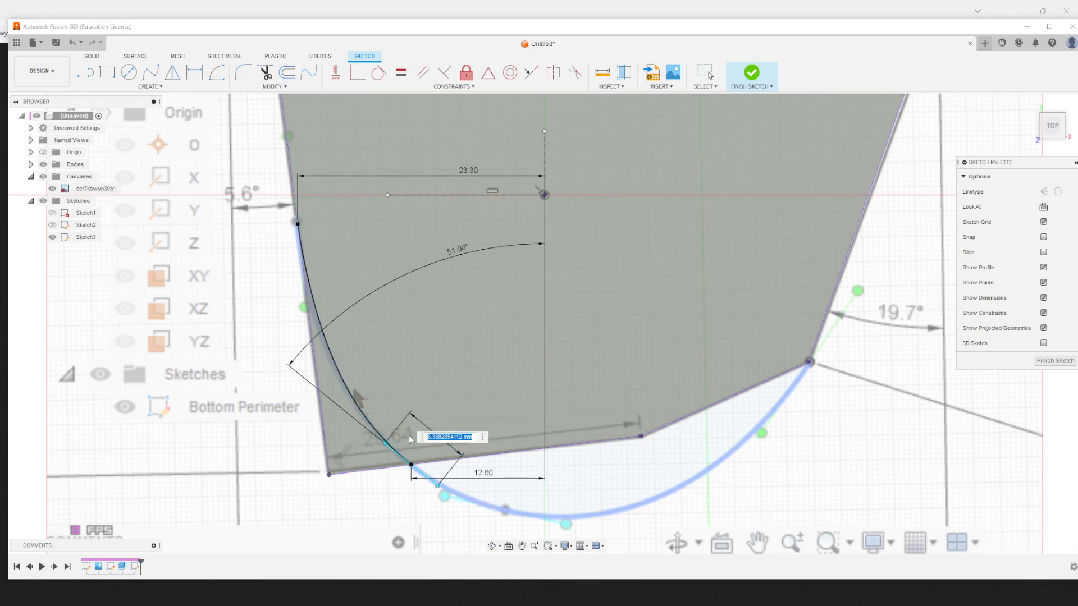
text(6.3)
key(Return)
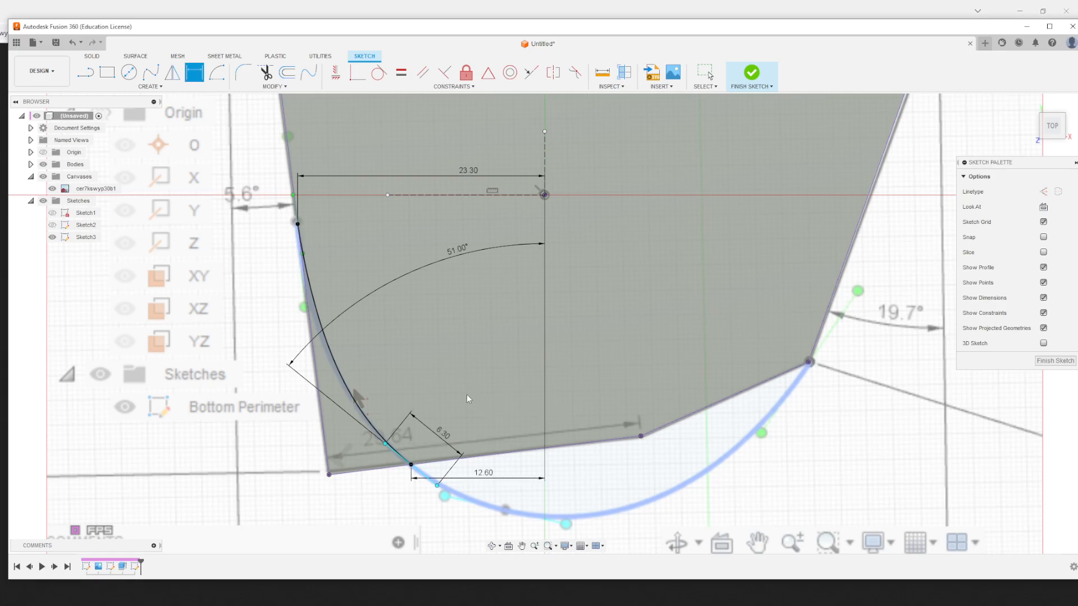
key(Escape)
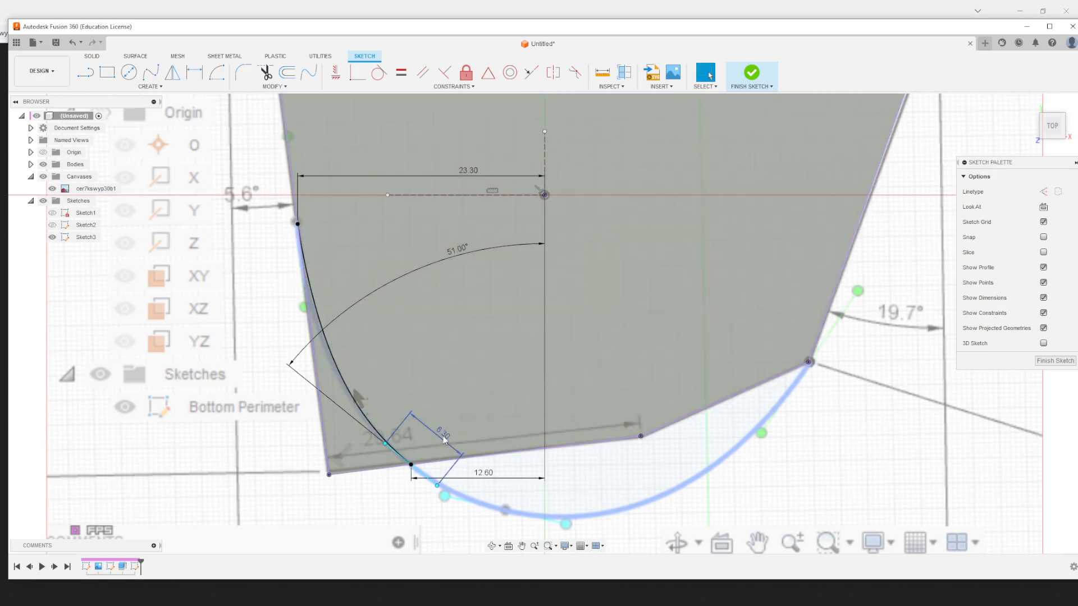
Set the lower tangent handle's length dimension to 6.5 mm
double_click(456, 435)
text(6.5)
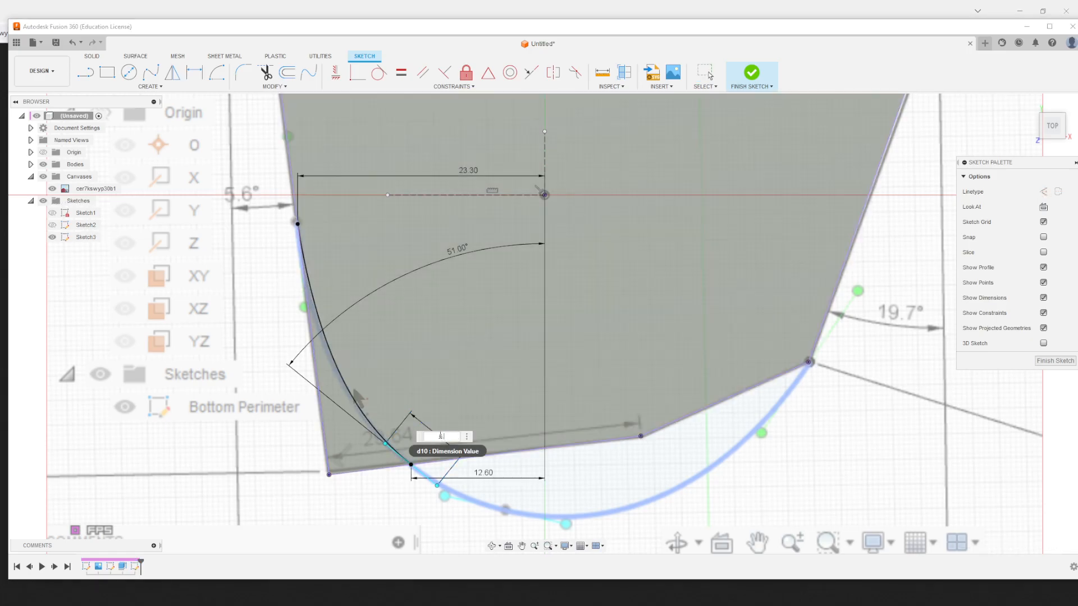
key(Return)
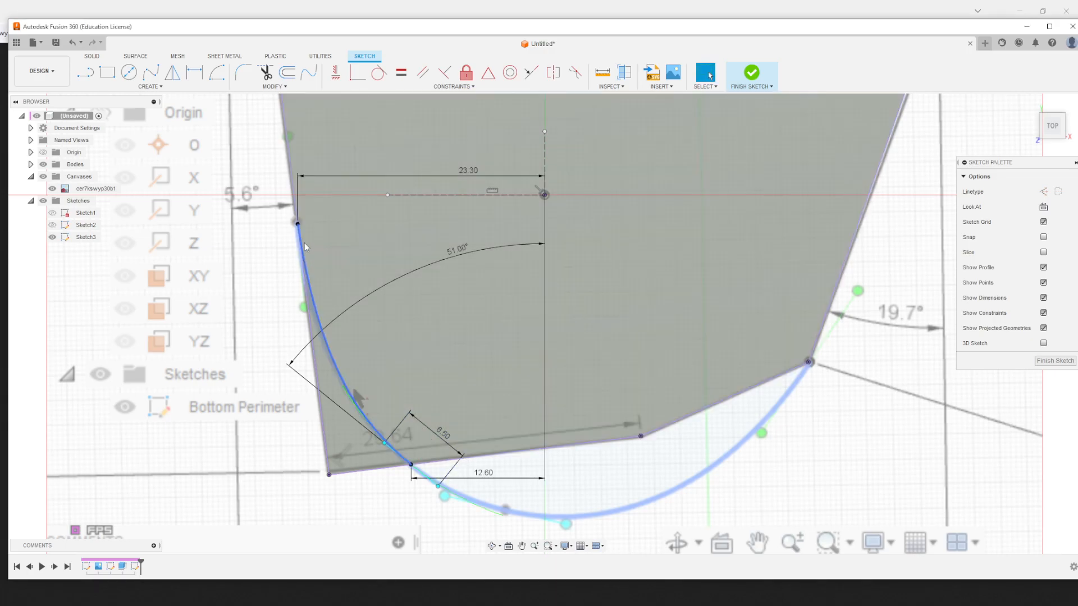
Place an angle dimension between the spline's upper tangent handle and the vertical construction line
click(299, 227)
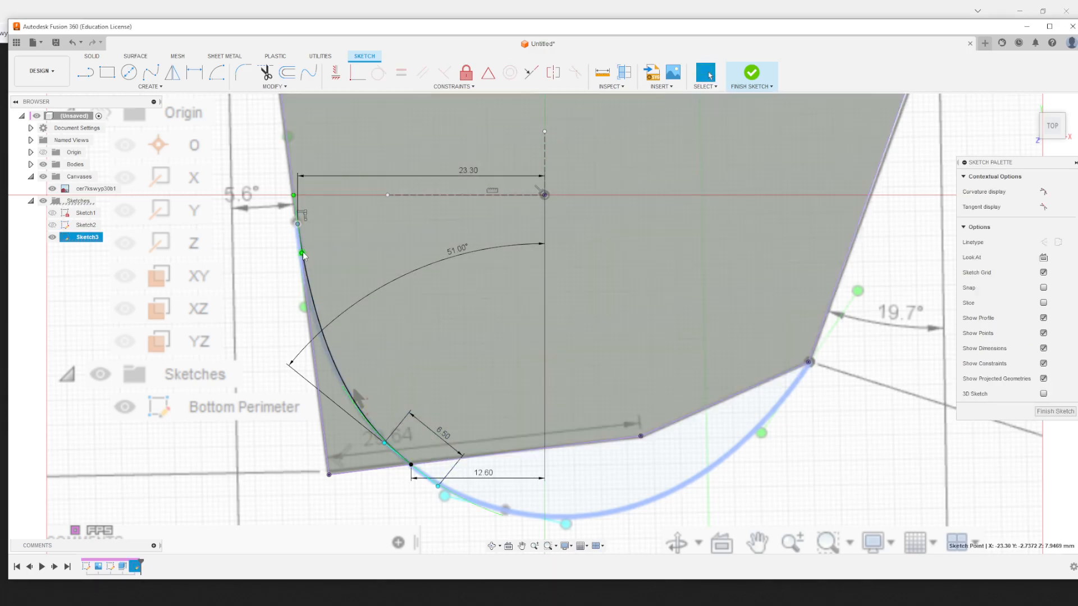
key(d)
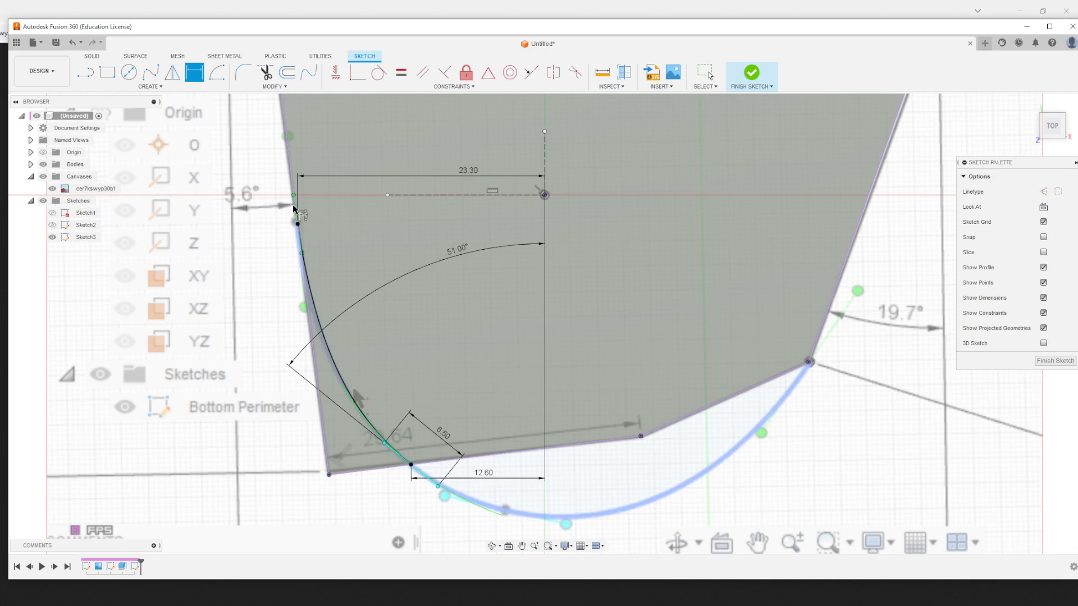
click(544, 169)
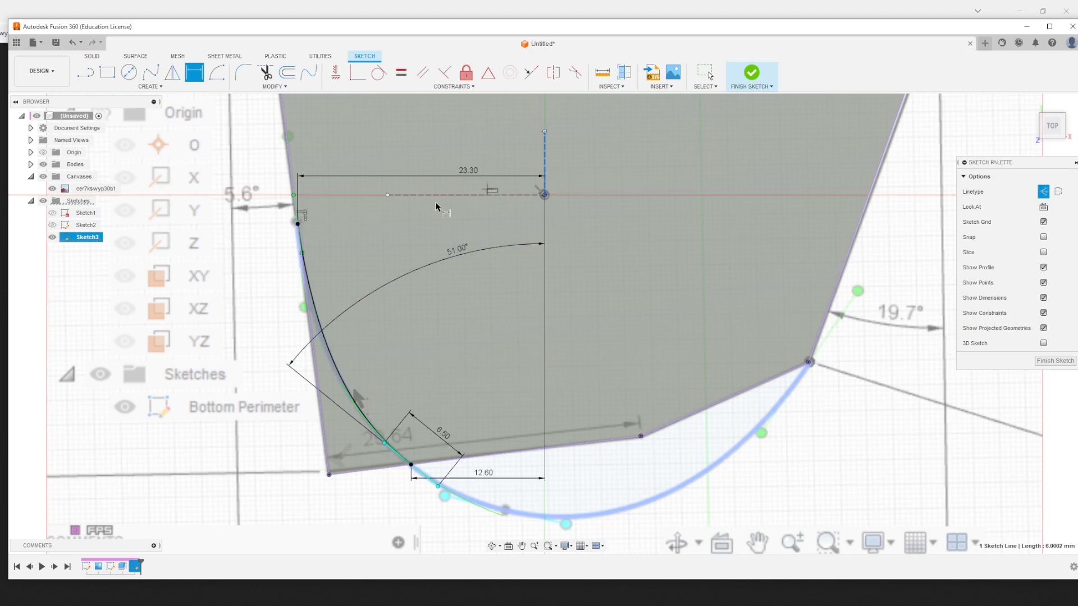
click(296, 212)
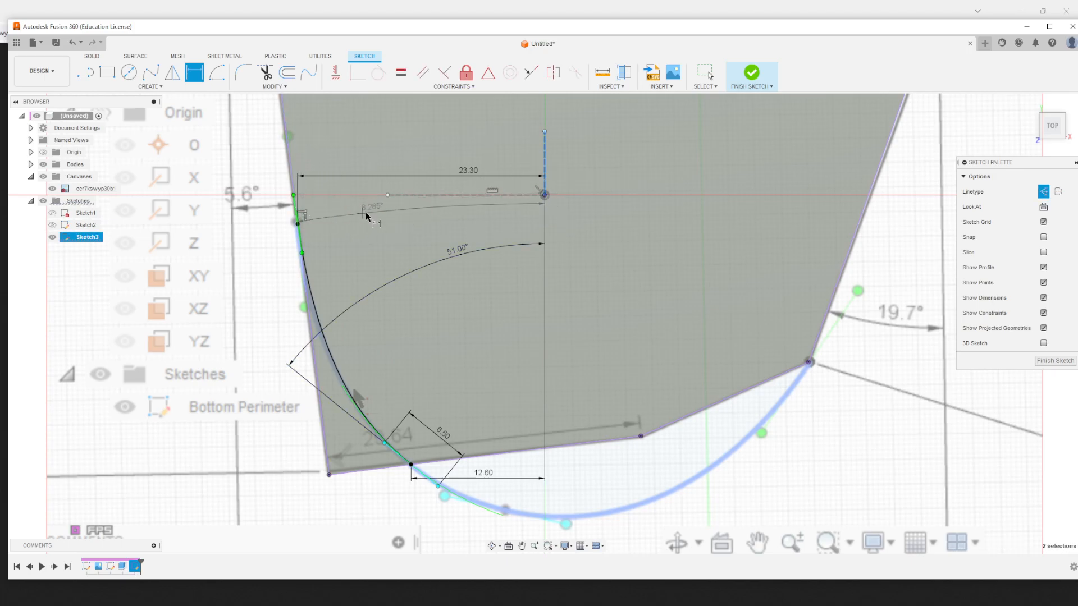
click(399, 216)
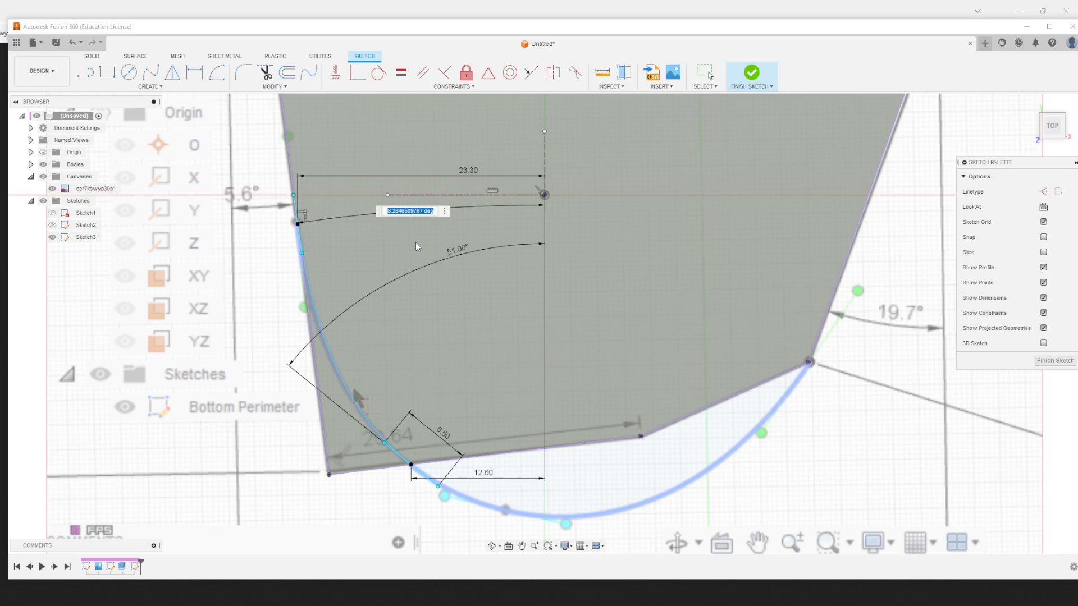
Try to drive the upper handle's angle from the lower handle's angle with an expression multiplying d9 by 0.15
text(=)
click(454, 256)
text(°)
text(.15)
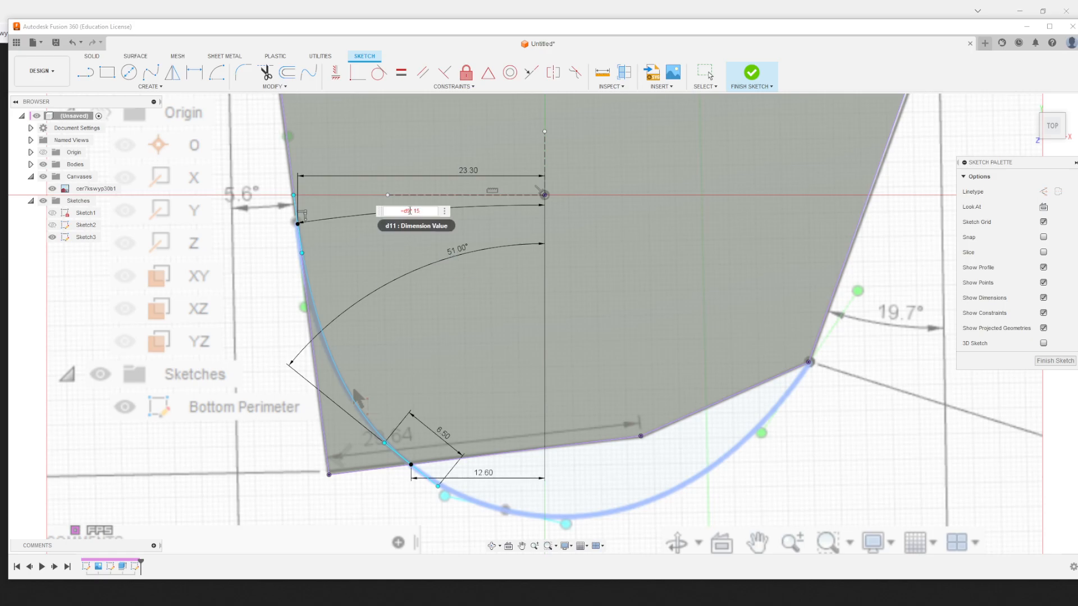
text(0)
drag(408, 211, 413, 211)
click(412, 211)
key(BackSpace)
text(*)
click(425, 211)
text(d9)
drag(425, 210, 399, 209)
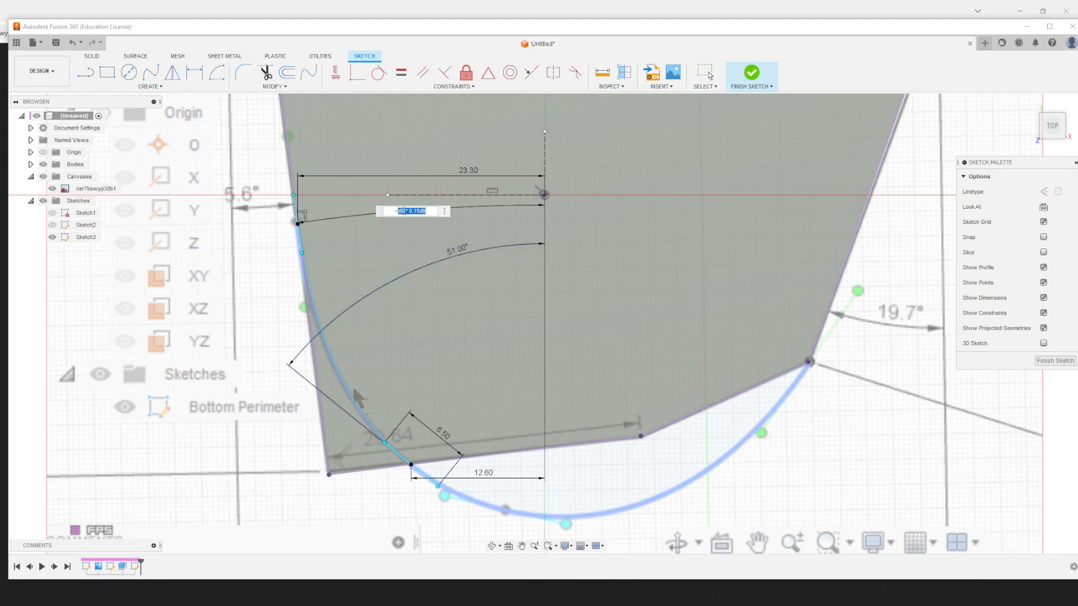
Set the upper tangent handle's angle to the expression d9 * 0.2
key(ctrl+a)
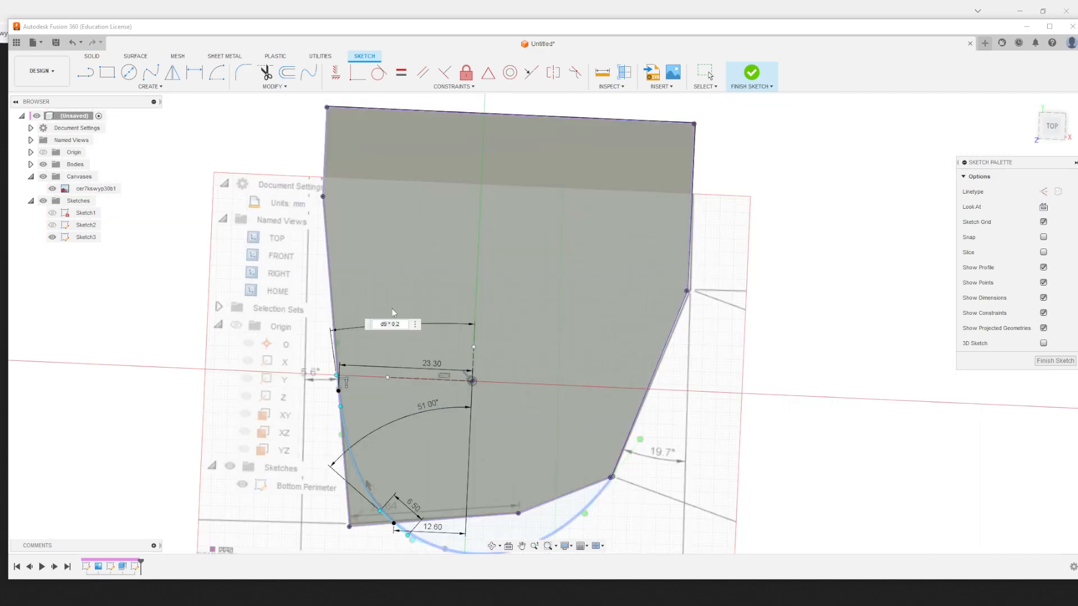
double_click(393, 324)
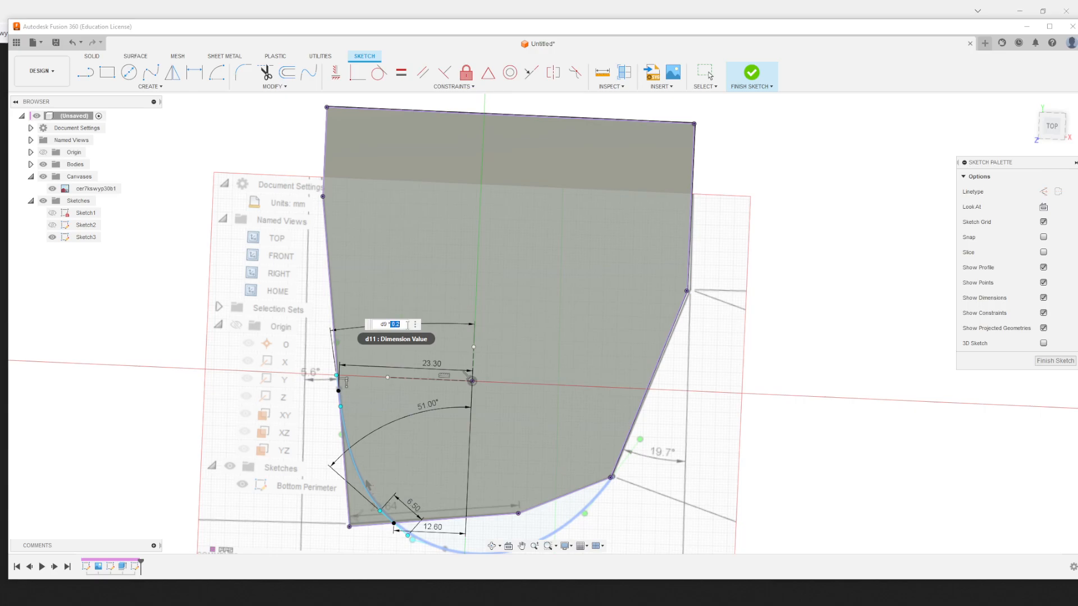
triple_click(382, 323)
click(437, 324)
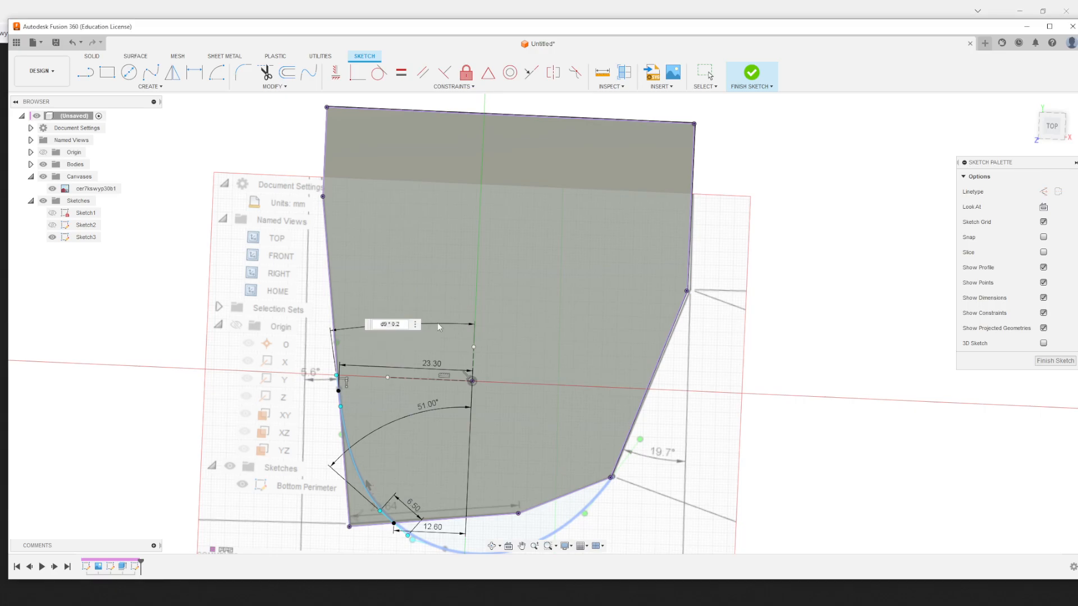
triple_click(387, 325)
click(393, 324)
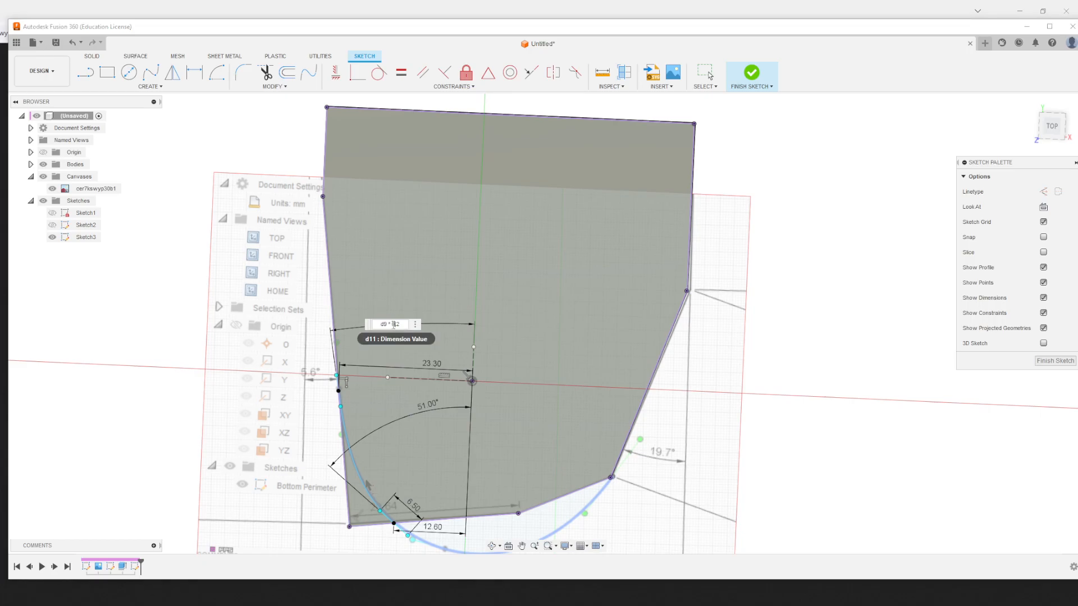
double_click(396, 324)
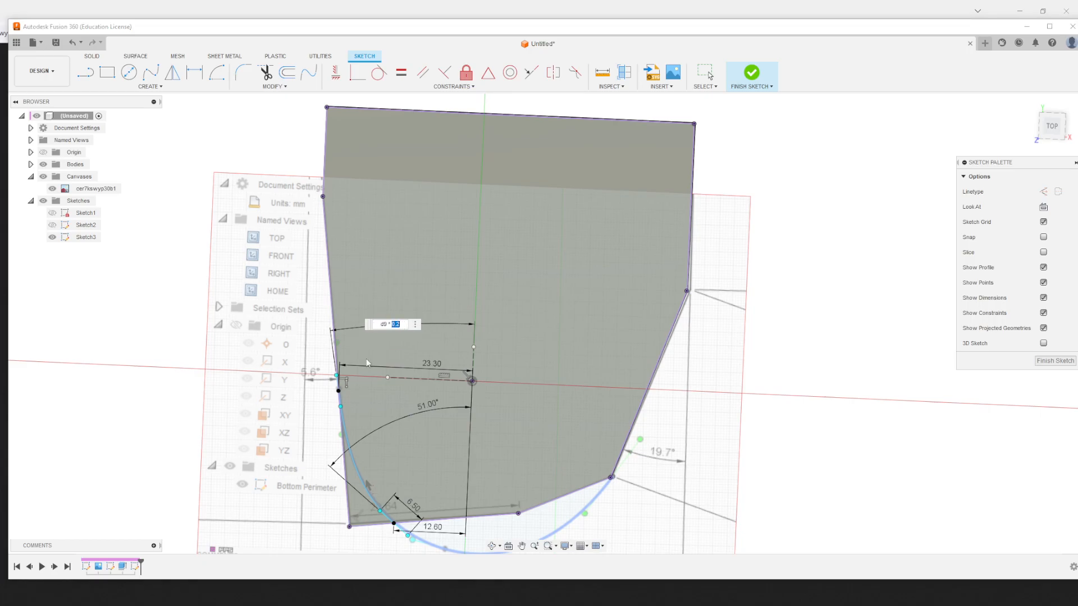
scroll(368, 400, up, 3)
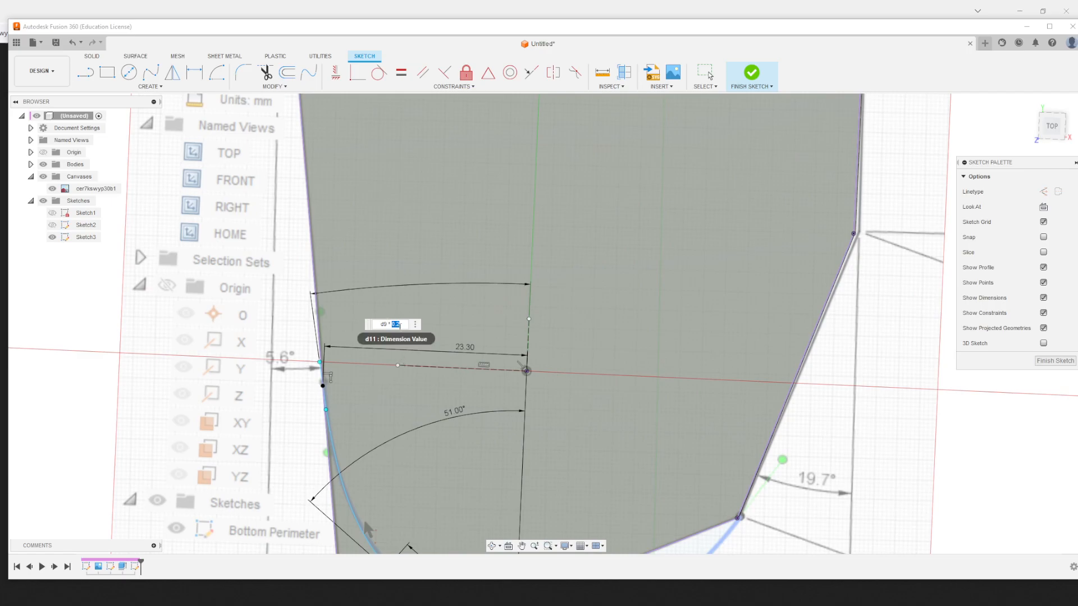
key(Return)
Set the angle between the lower tangent handle and the vertical construction line to 55°
key(d)
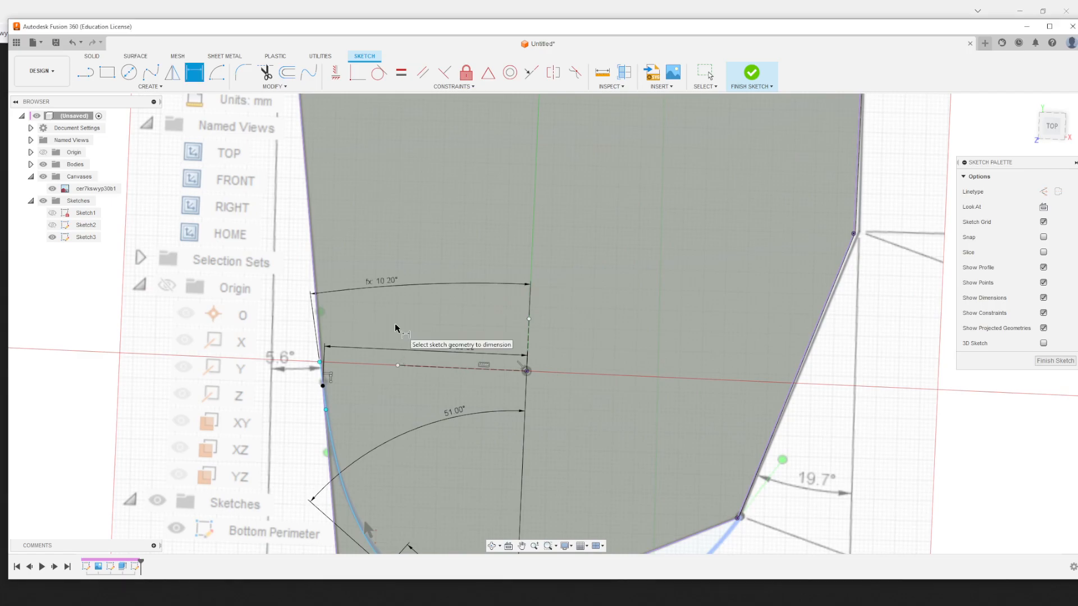
scroll(418, 451, down, 1)
double_click(450, 420)
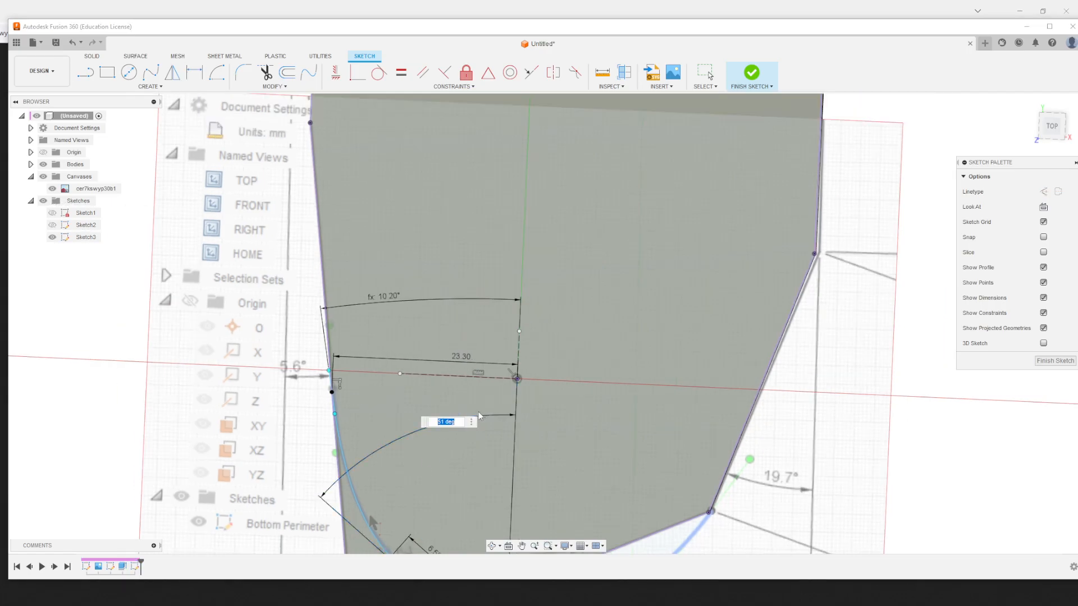
text(55)
key(Return)
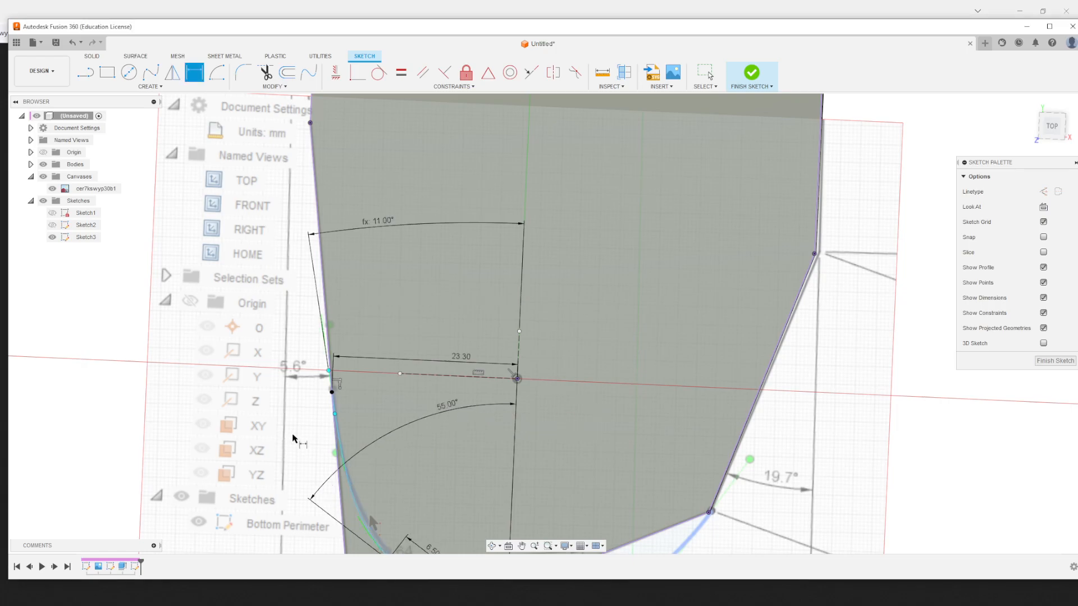
scroll(293, 442, down, 2)
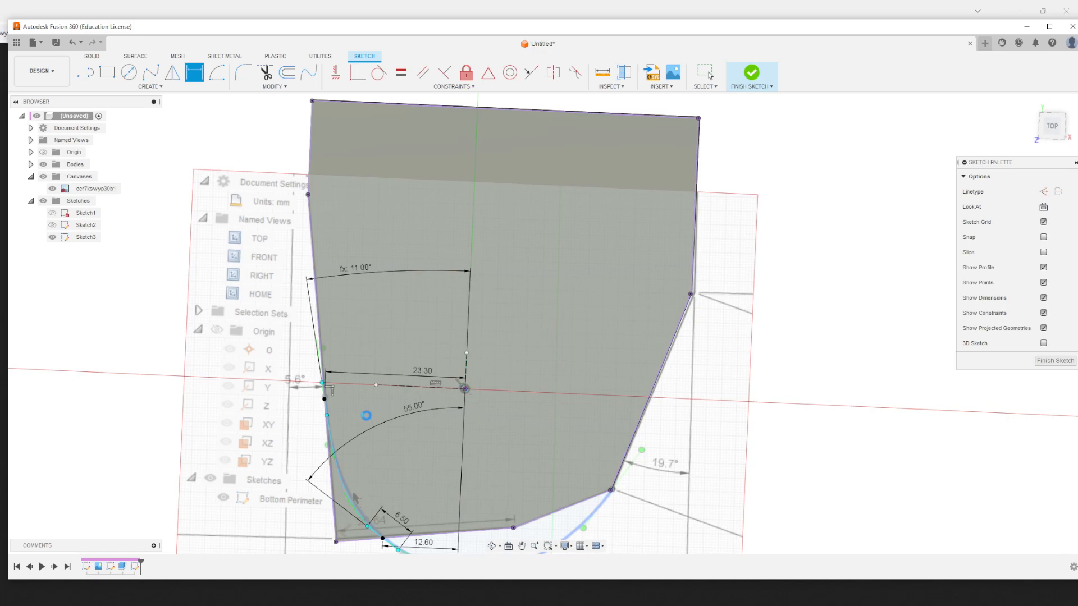
key(Escape)
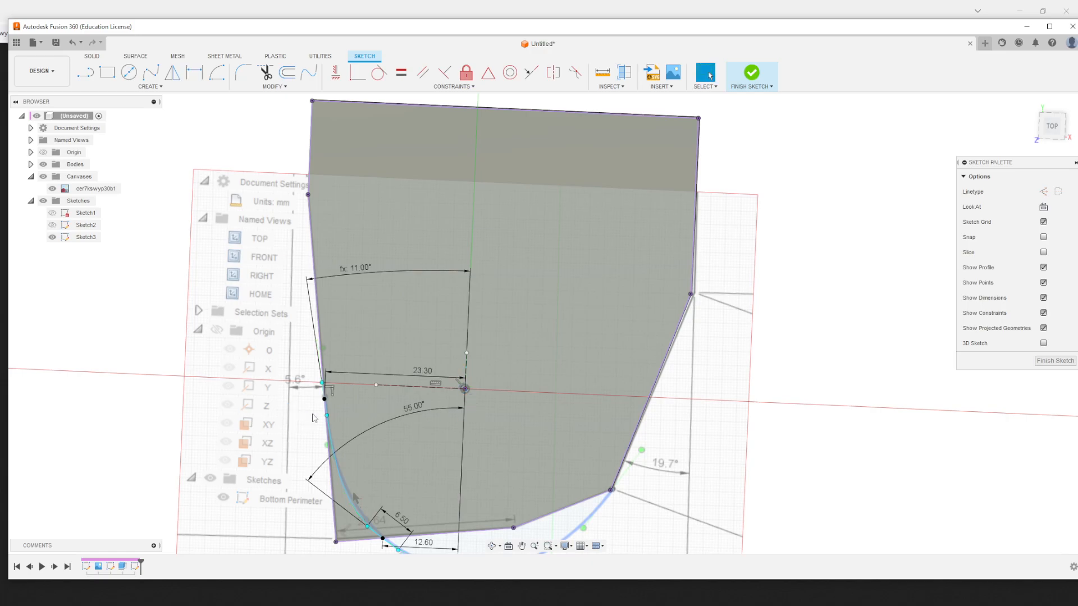
Examine the adjusted spline and its lower tangent handle at the plate's rounded corner
scroll(306, 418, down, 1)
mouse_move(391, 419)
mouse_down()
mouse_move(410, 425)
mouse_move(410, 439)
mouse_up()
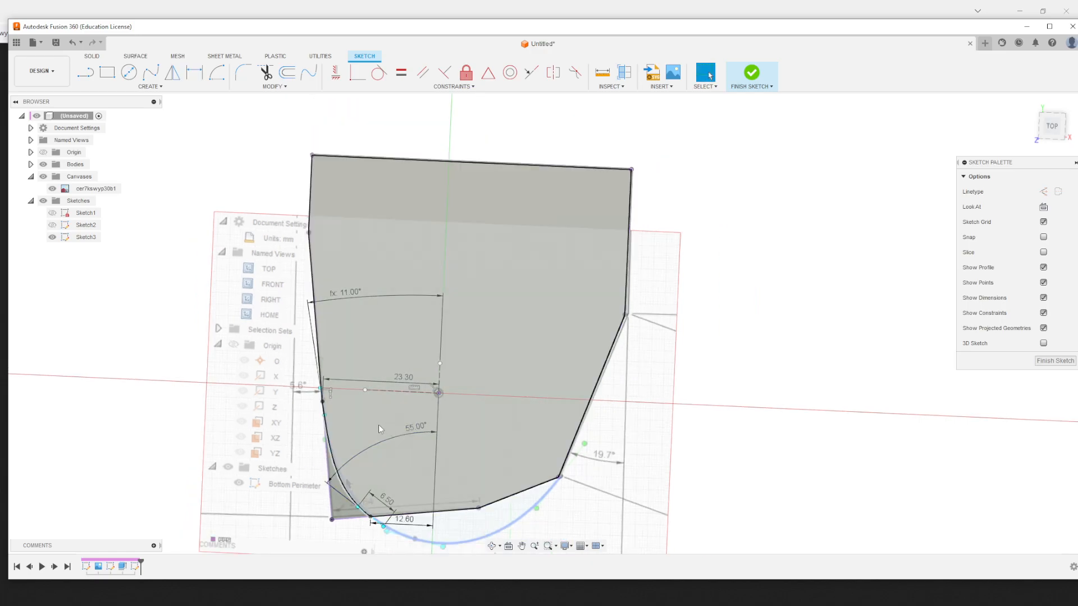
shift+middle_drag(483, 457, 490, 460)
scroll(425, 472, up, 2)
mouse_move(400, 473)
shift+middle_down()
mouse_move(411, 459)
mouse_move(359, 518)
shift+middle_up()
scroll(389, 480, up, 4)
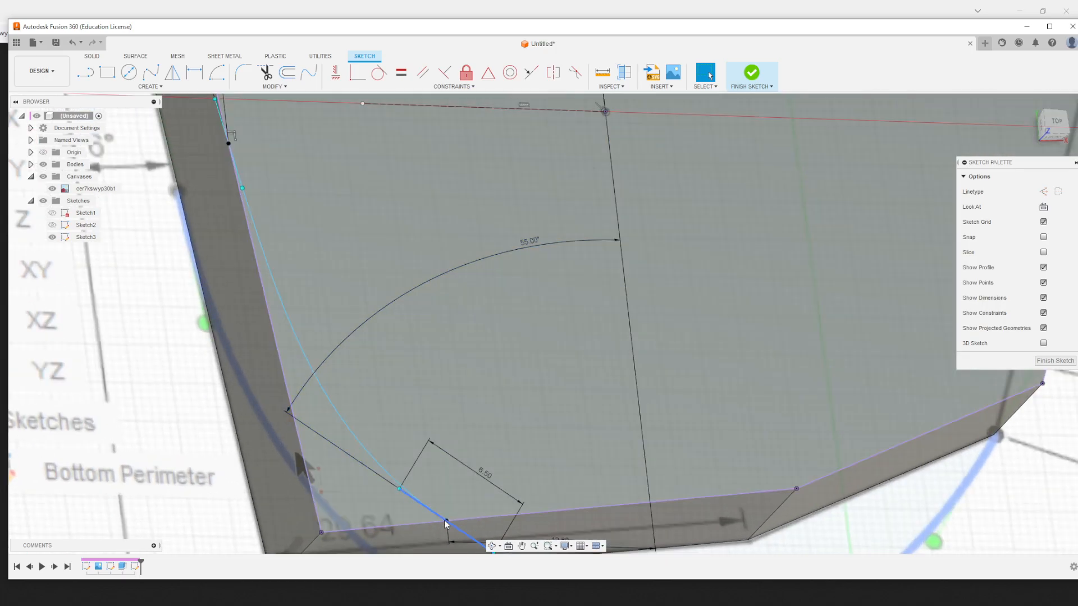
click(444, 521)
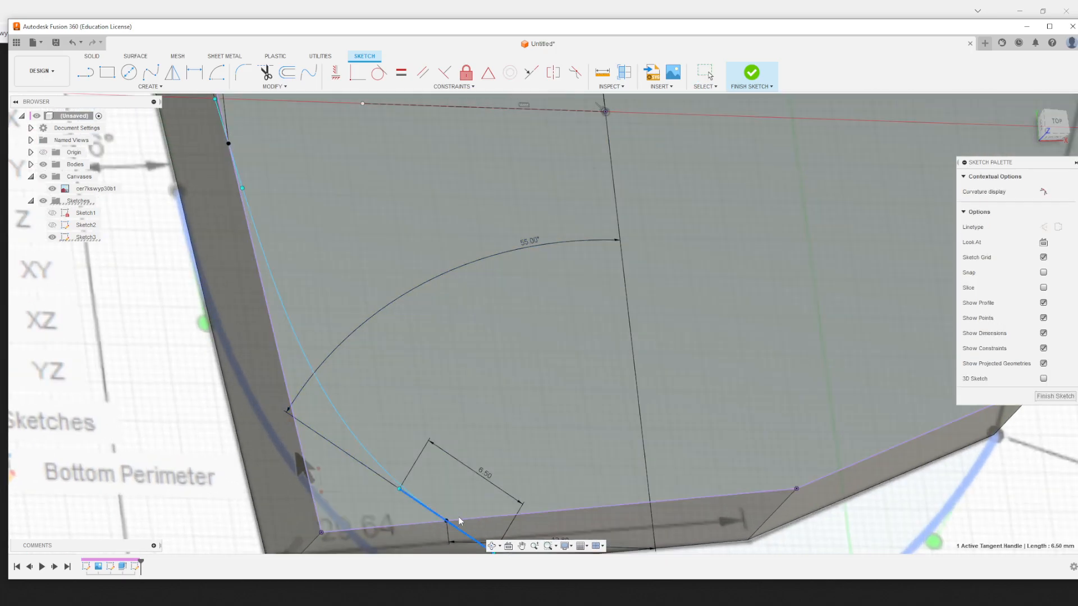
click(363, 436)
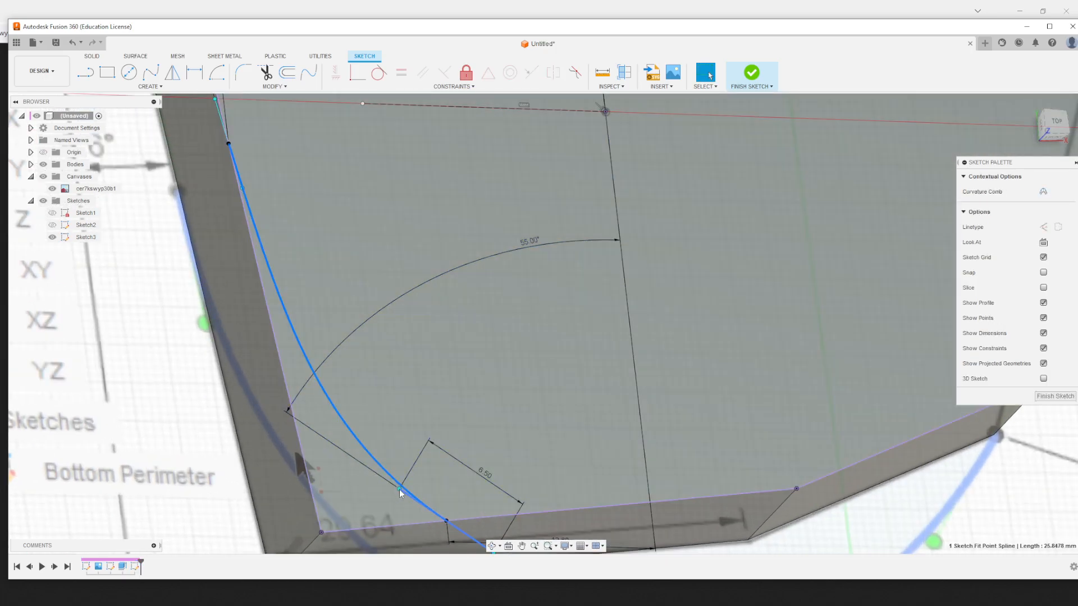
click(400, 489)
scroll(319, 381, down, 3)
scroll(290, 216, up, 2)
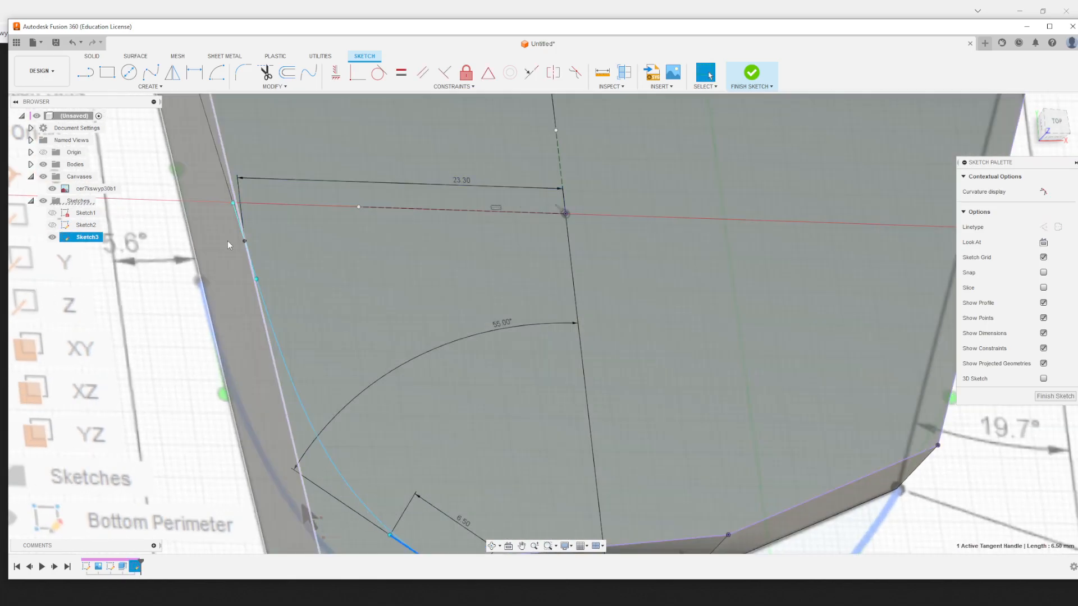
Dimension the upper tangent handle's length with the expression =d10 so it matches the lower handle
click(213, 194)
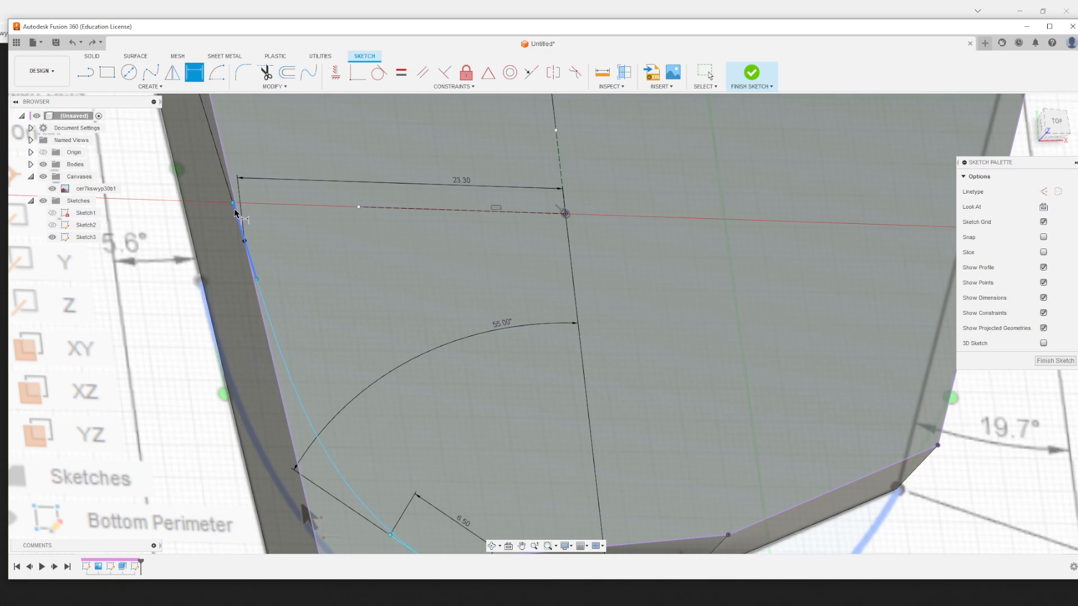
click(236, 212)
click(282, 222)
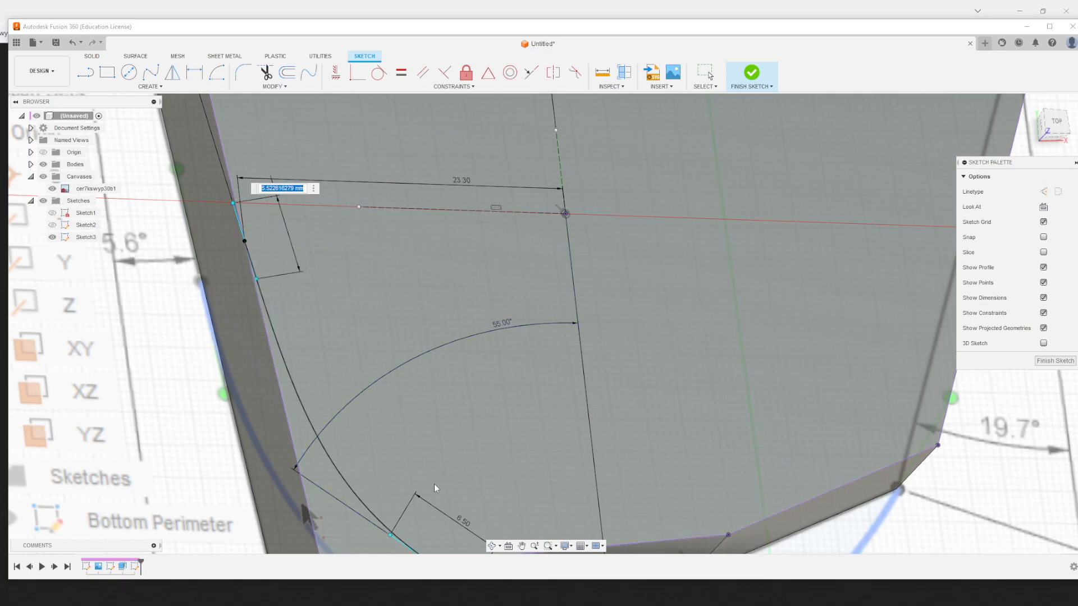
text(=d10)
key(Return)
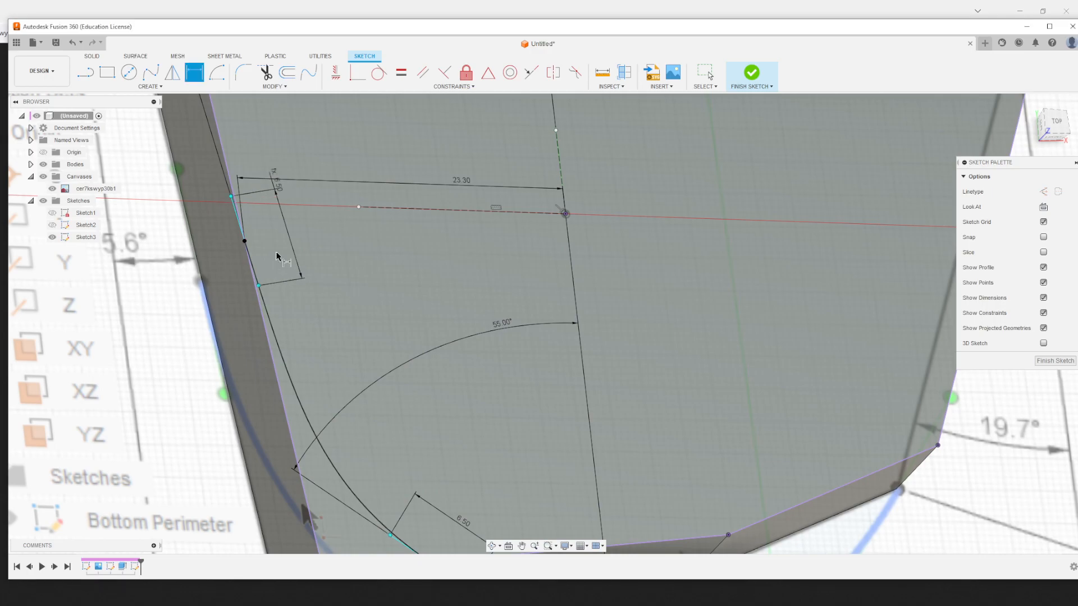
key(Escape)
mouse_move(351, 332)
shift+middle_down()
mouse_move(339, 359)
mouse_move(343, 340)
mouse_move(281, 225)
shift+middle_up()
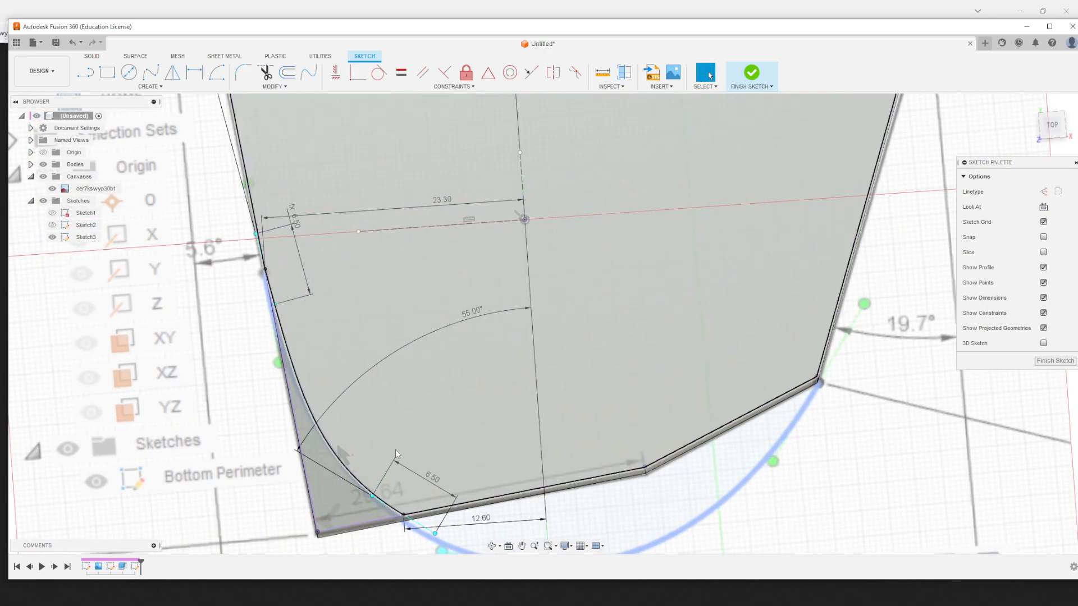
Extrude the corner profile between the spline and the plate's corner about 11.2 mm, joining it to the plate
shift+middle_drag(396, 454, 355, 404)
scroll(329, 449, up, 2)
mouse_move(330, 459)
shift+middle_down()
mouse_move(359, 477)
mouse_move(308, 412)
mouse_move(329, 402)
shift+middle_up()
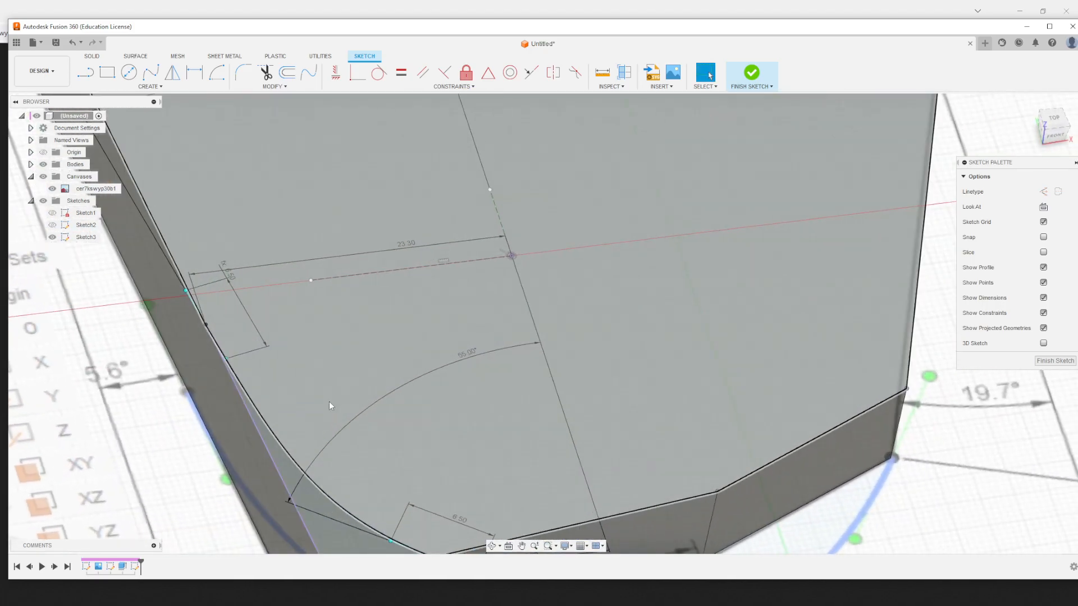
scroll(327, 410, down, 2)
scroll(324, 500, down, 3)
scroll(327, 491, up, 3)
mouse_move(328, 492)
shift+middle_down()
mouse_move(335, 469)
mouse_move(281, 371)
shift+middle_up()
click(90, 58)
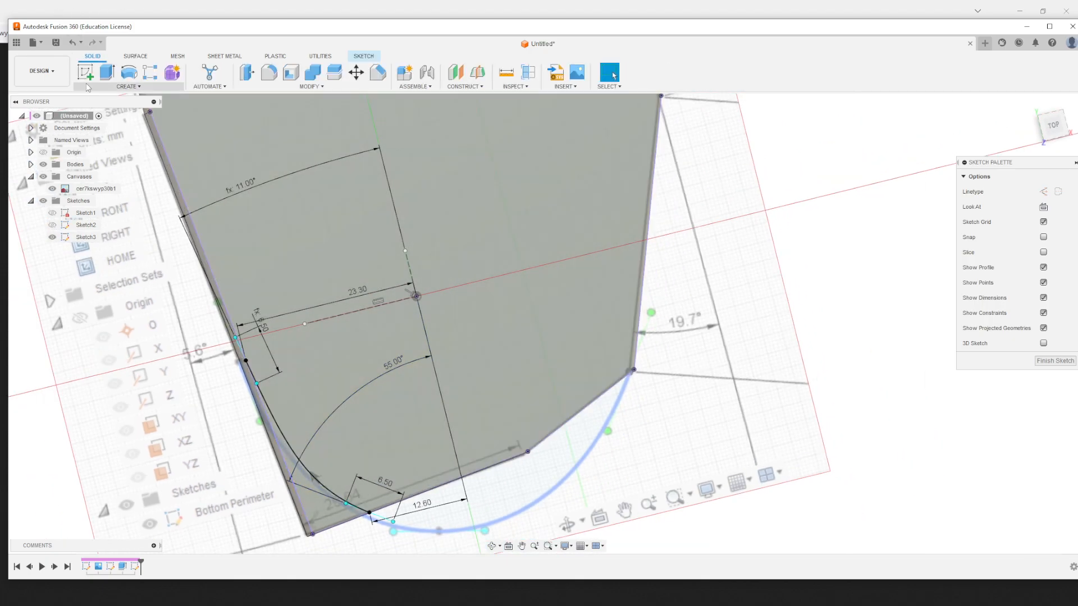
click(109, 77)
click(313, 506)
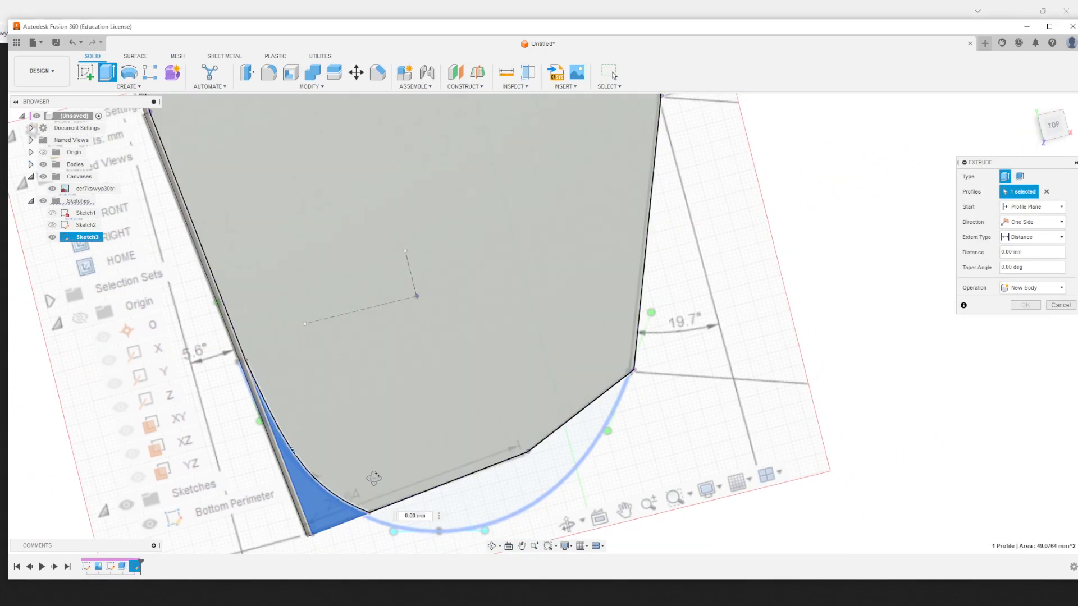
shift+middle_drag(377, 417, 375, 441)
drag(298, 456, 309, 369)
shift+middle_drag(349, 368, 385, 335)
scroll(366, 356, up, 5)
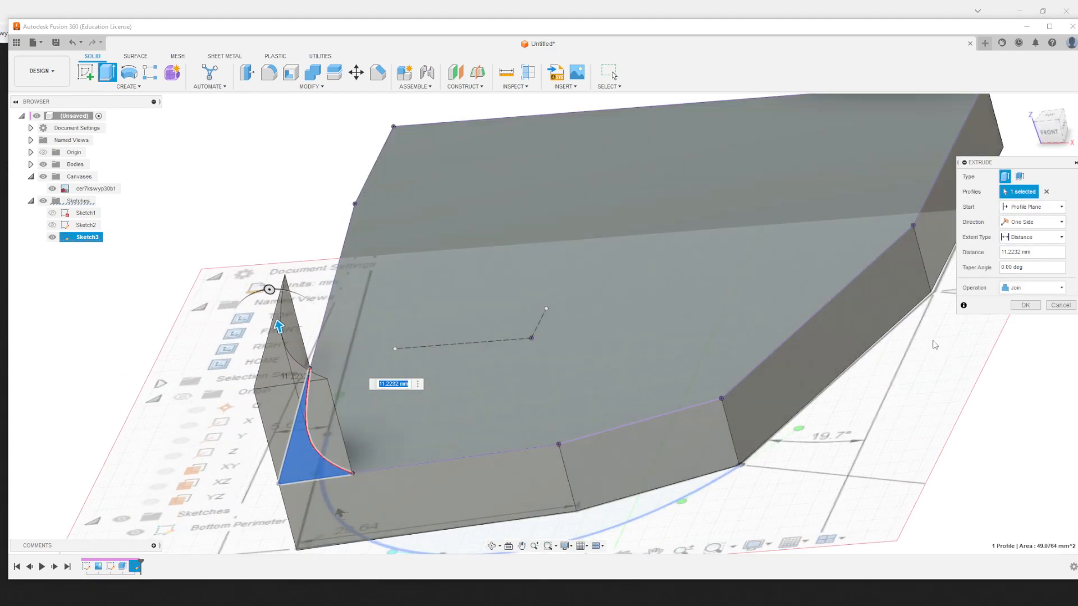
click(1025, 305)
Fillet three edges around the raised corner extrusion with a constant 3 mm radius
middle_drag(329, 385, 437, 339)
key(f)
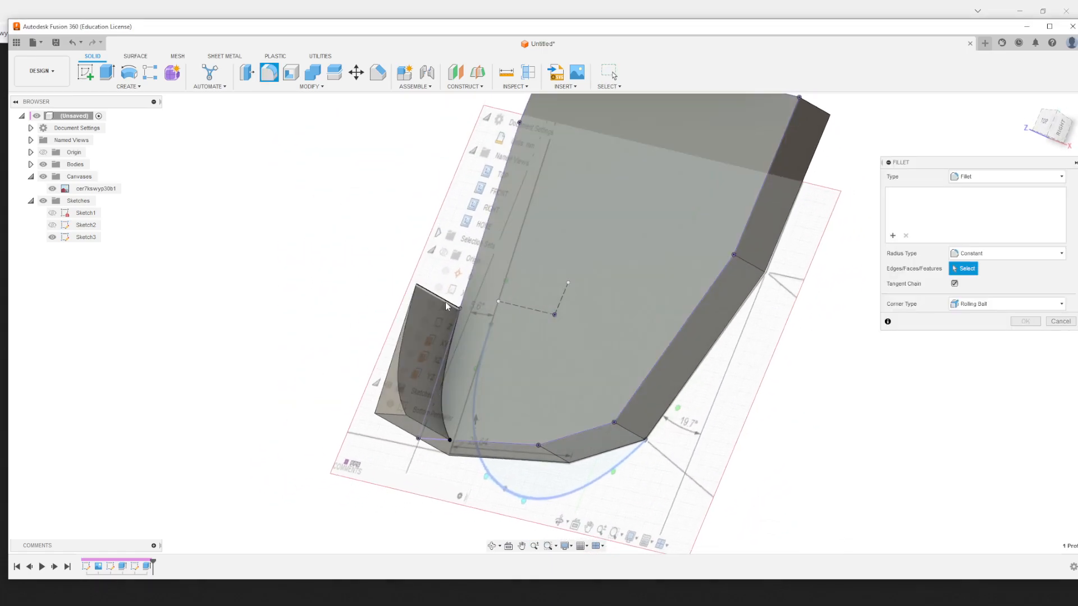
click(450, 299)
click(422, 440)
shift+middle_drag(422, 440, 431, 429)
click(445, 457)
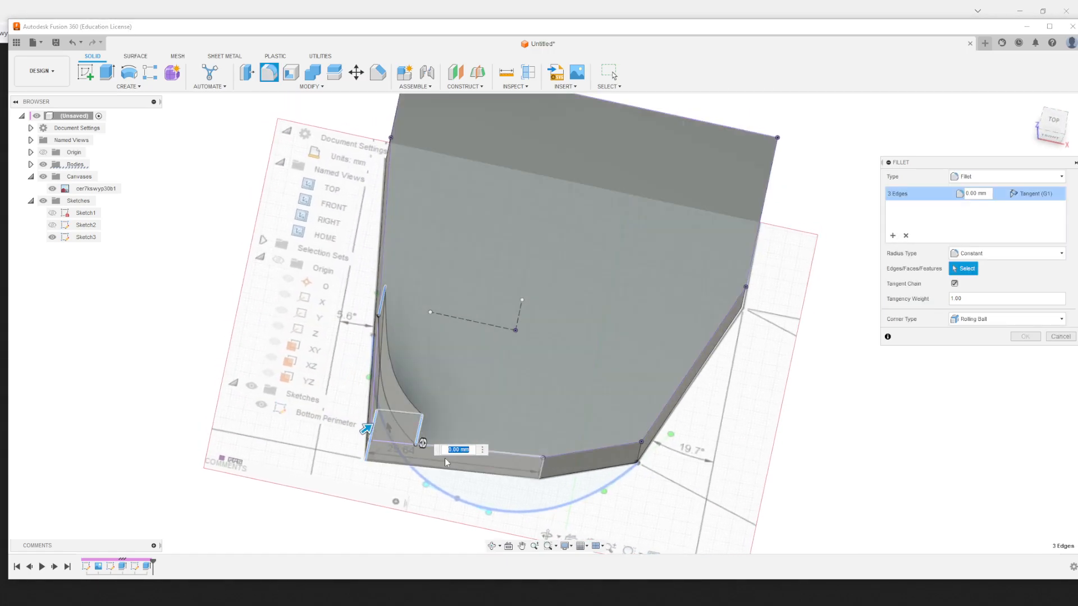
text(3)
key(Return)
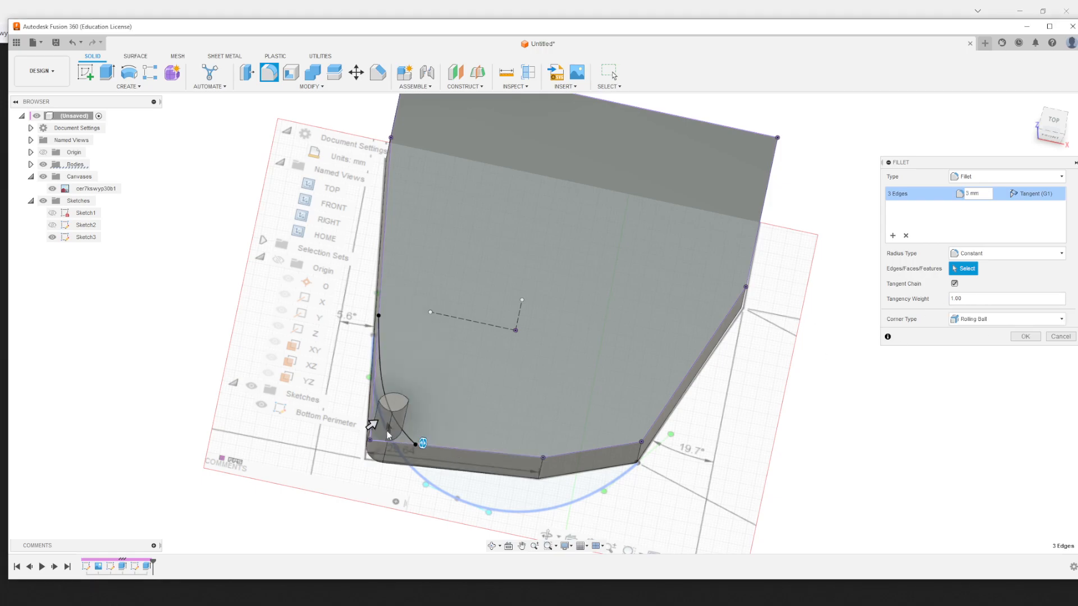
scroll(408, 436, up, 2)
drag(352, 421, 344, 425)
text(3)
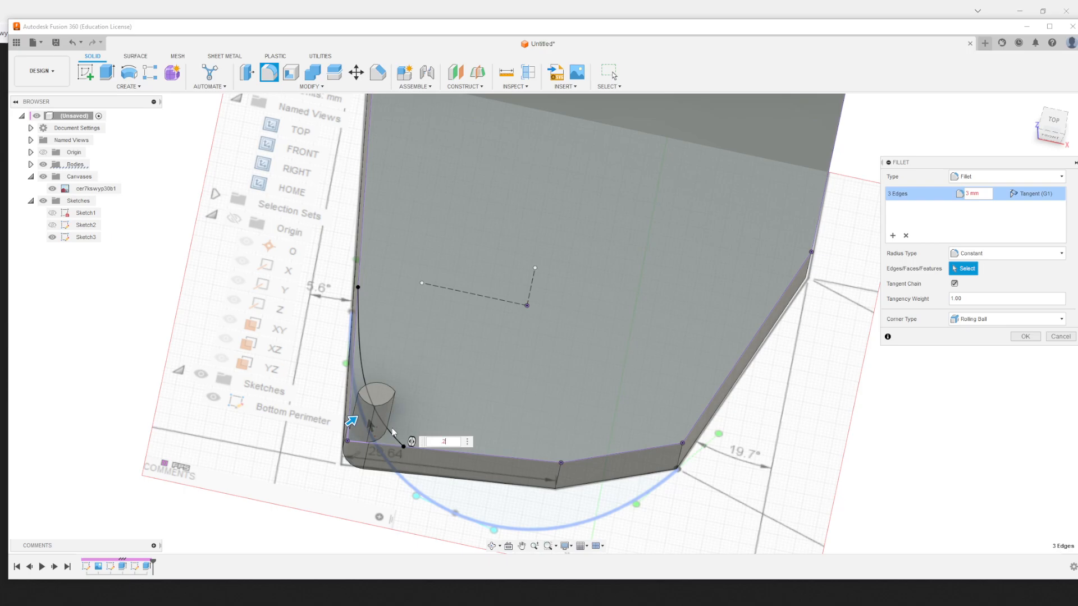
key(Return)
Roll the timeline back to before the fillet and hide the reference canvas and the spline sketch
shift+middle_drag(391, 428, 362, 342)
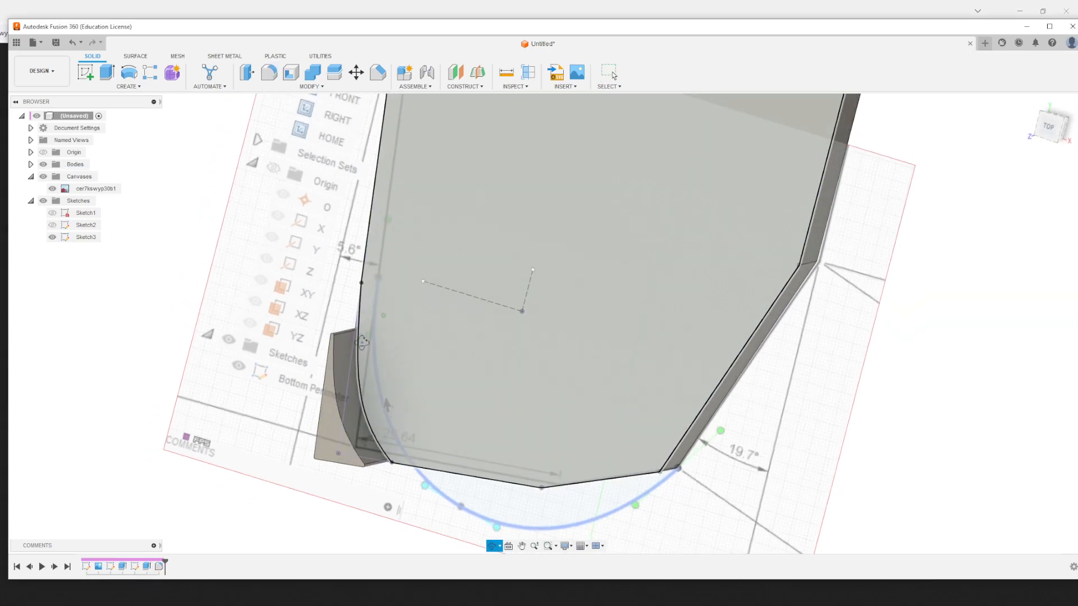
scroll(362, 343, up, 10)
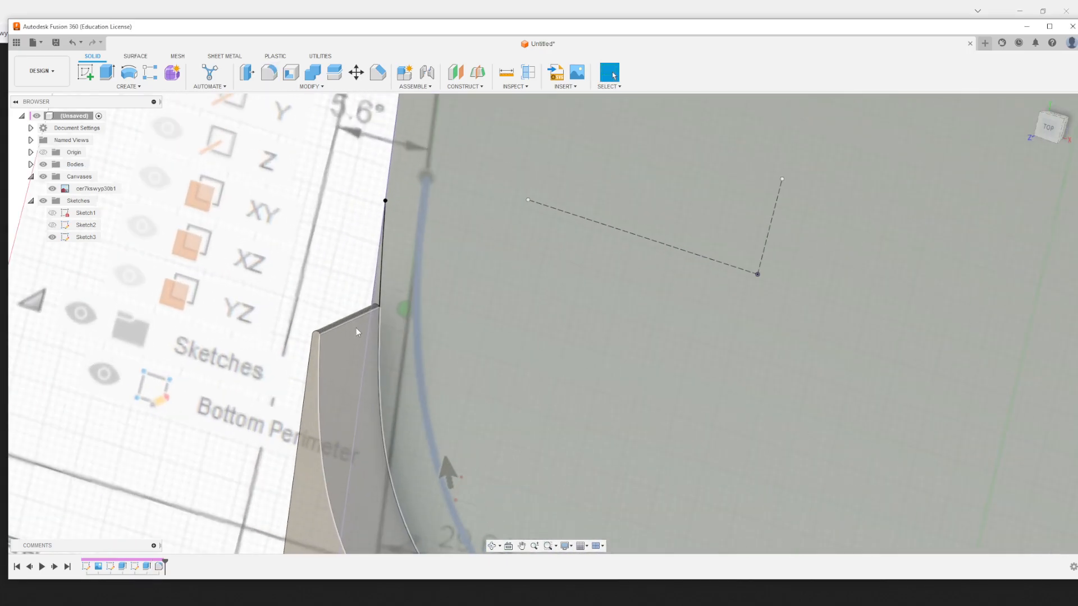
scroll(346, 327, down, 3)
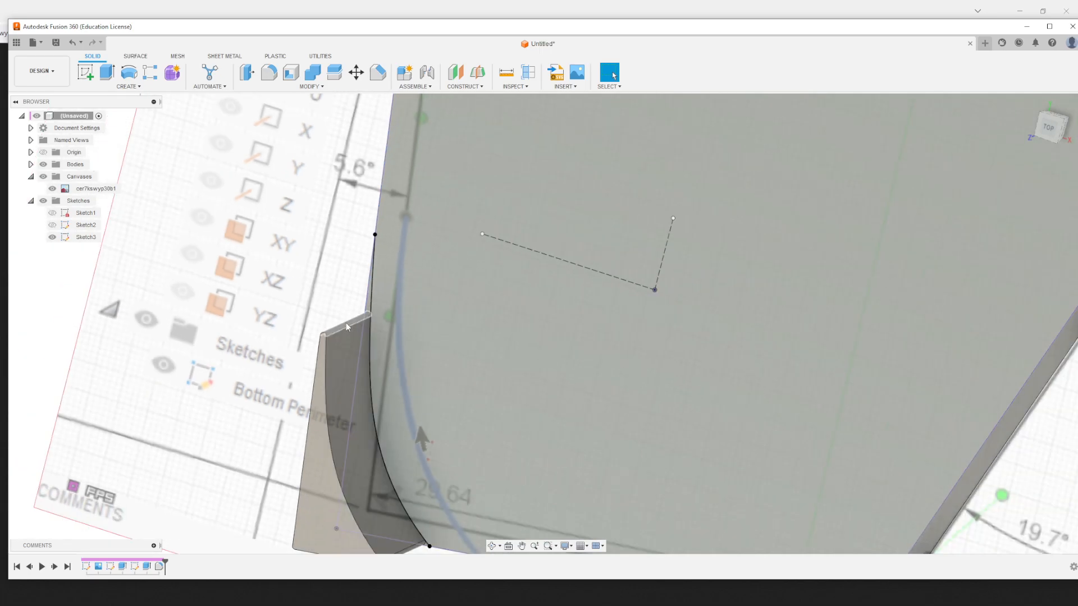
scroll(347, 327, down, 2)
scroll(349, 464, down, 3)
shift+middle_drag(384, 439, 337, 526)
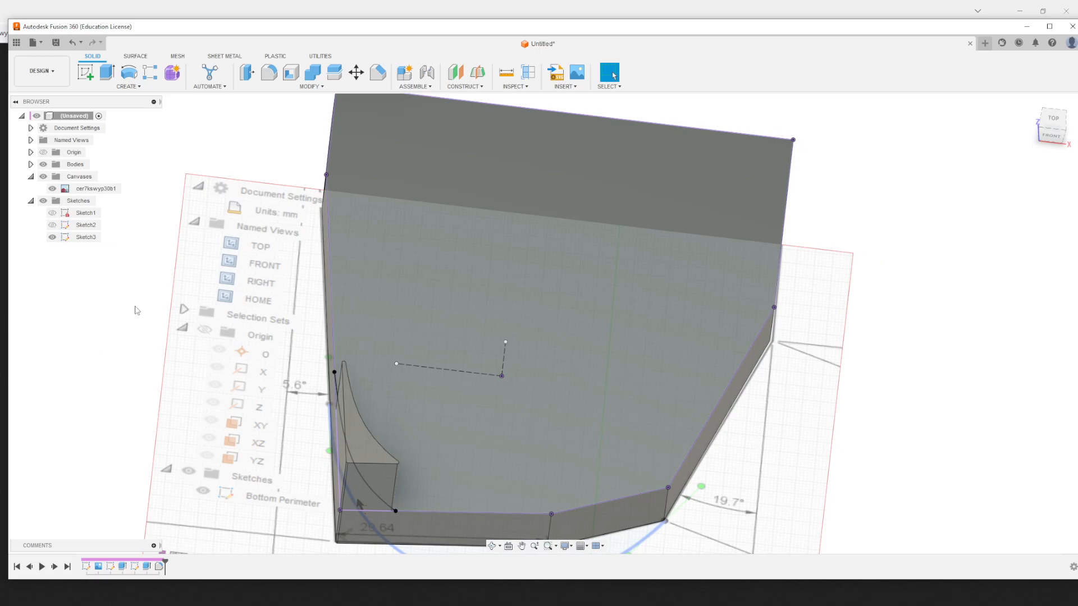
drag(155, 560, 148, 588)
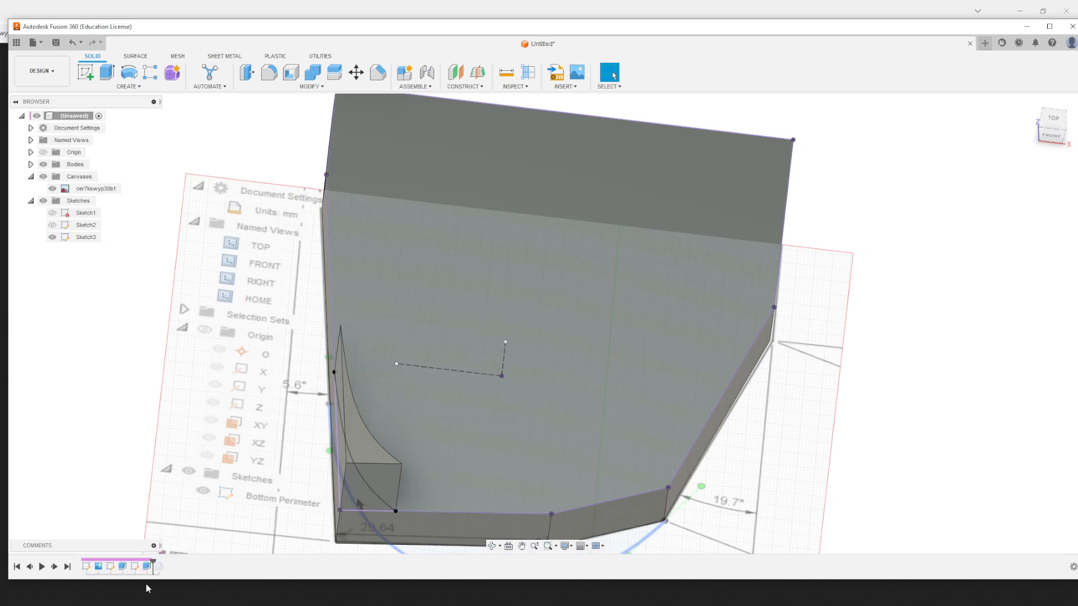
shift+middle_drag(136, 465, 136, 456)
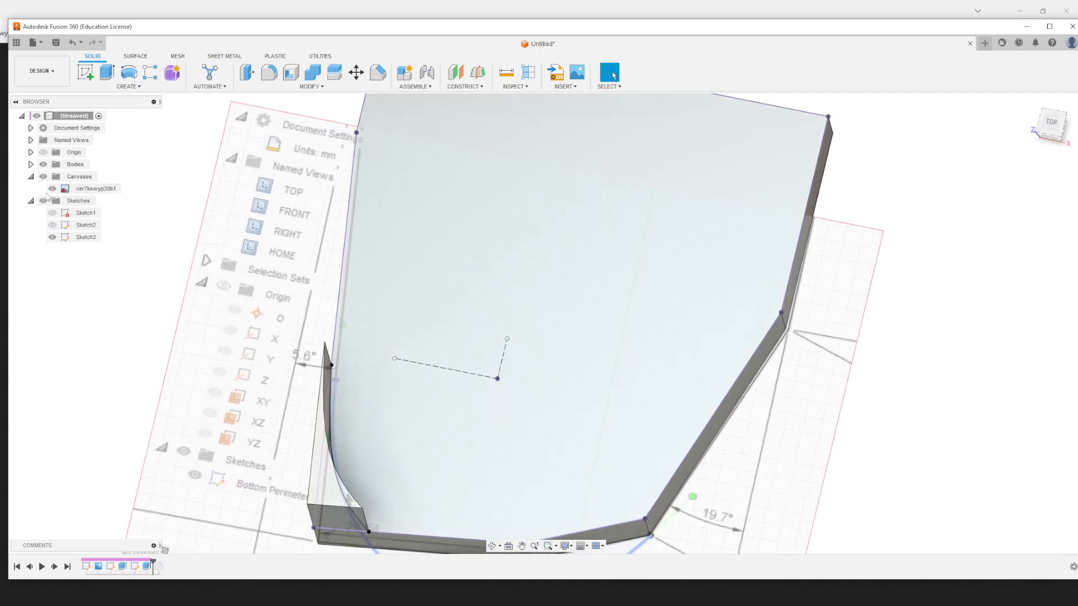
click(52, 189)
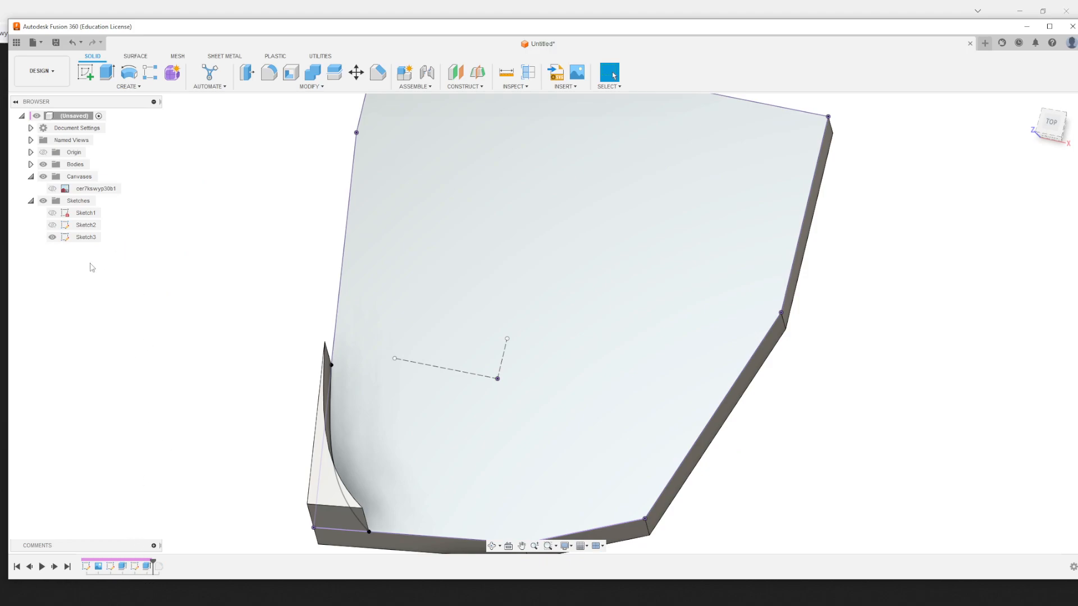
click(52, 237)
Edit the corner extrusion and change its operation from Join to Cut
click(148, 567)
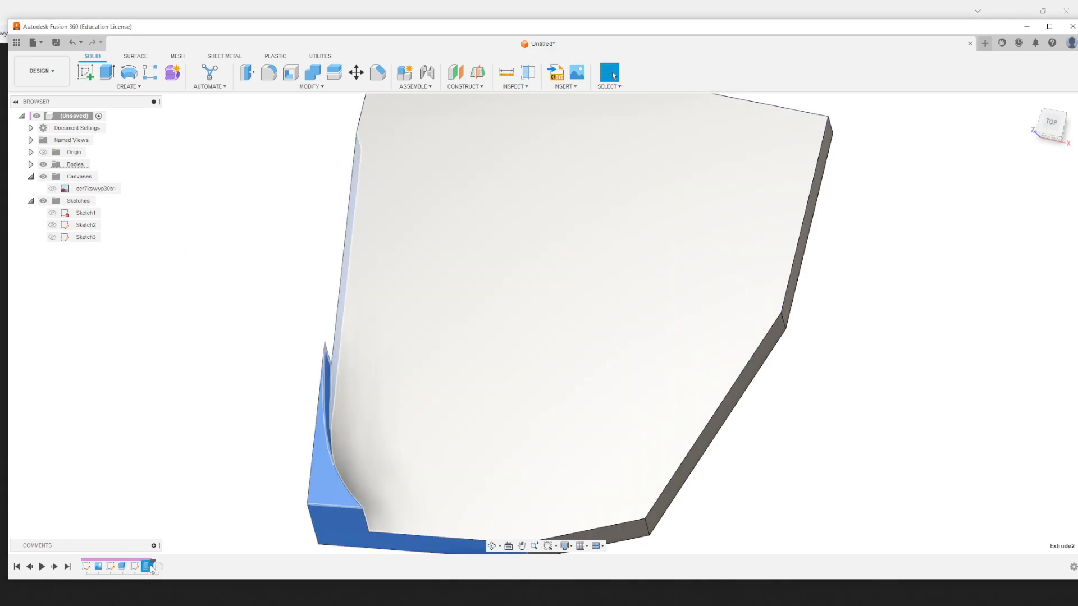
right_click(149, 570)
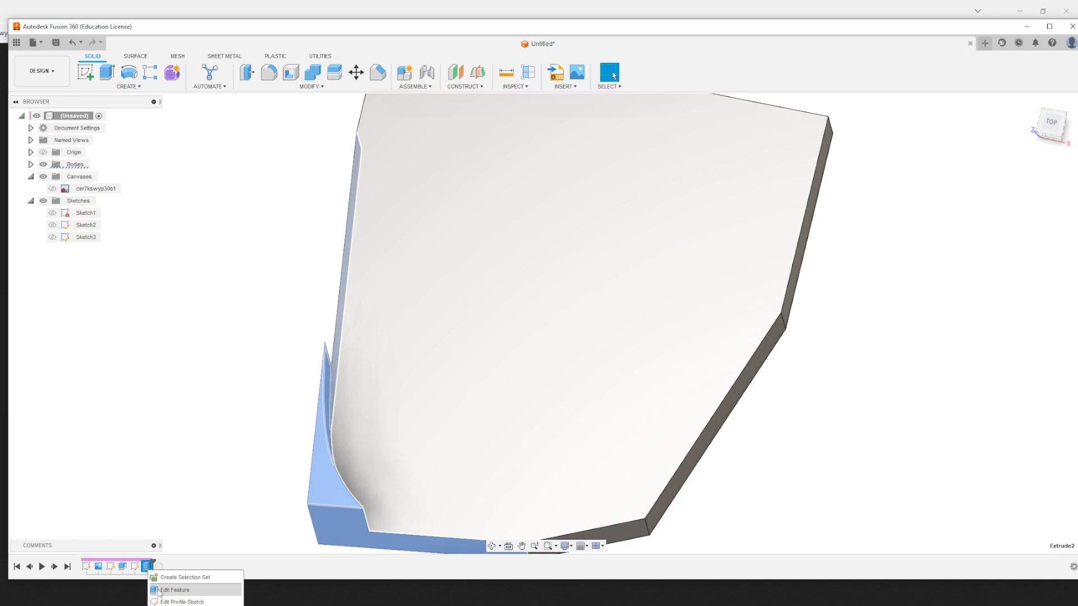
click(169, 590)
shift+middle_drag(289, 368, 316, 356)
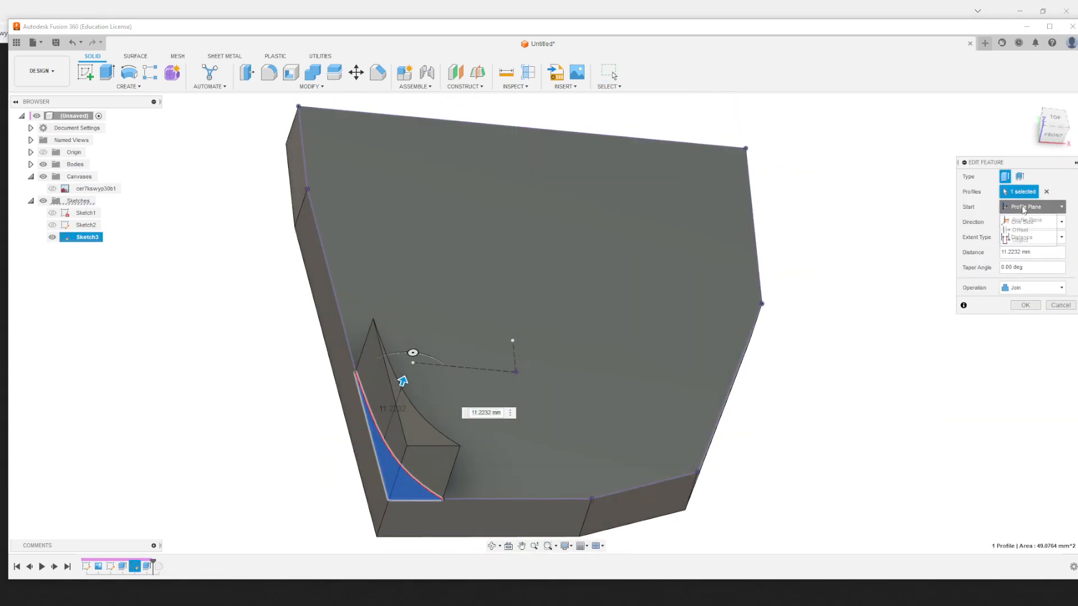
click(1033, 287)
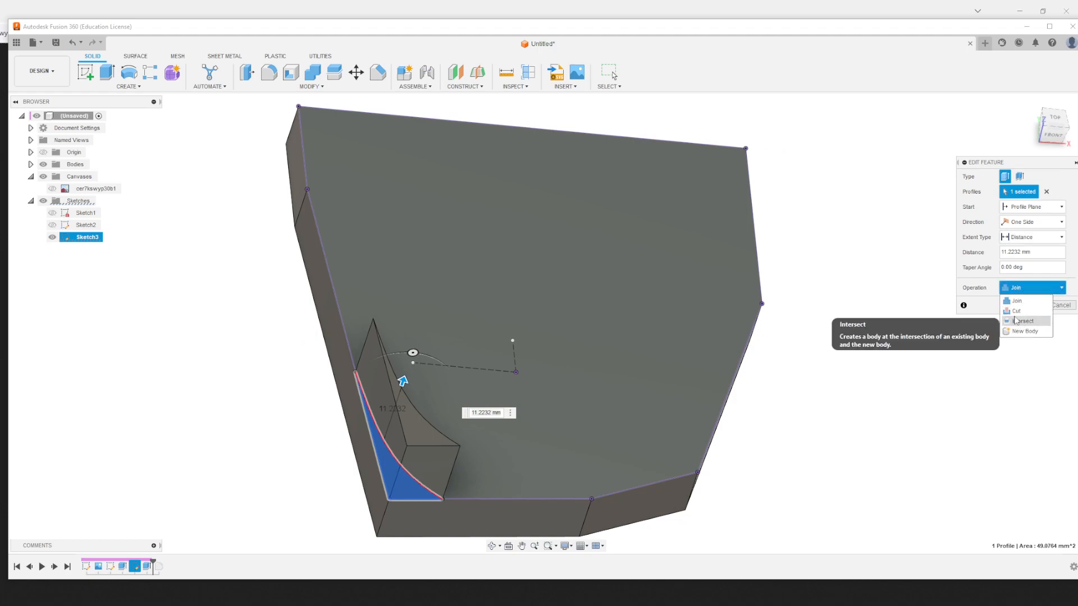
click(1017, 306)
click(1018, 223)
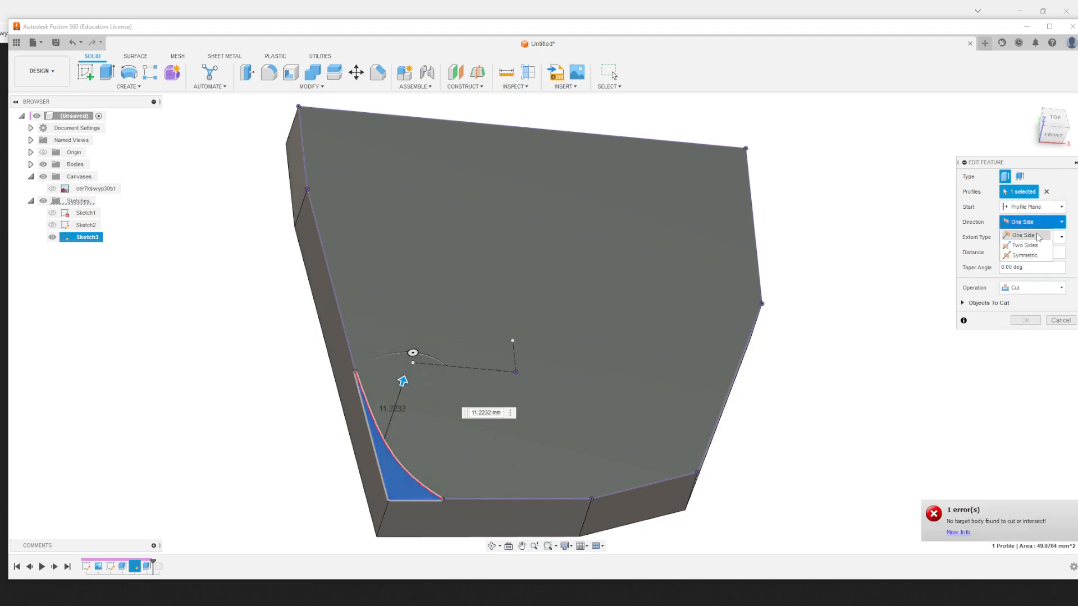
click(1021, 208)
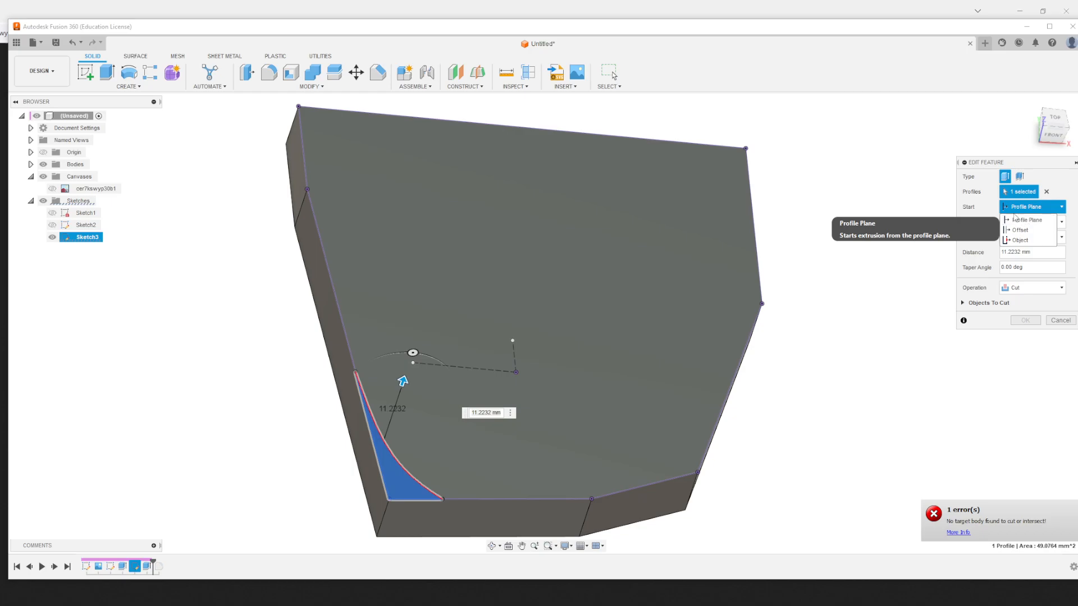
click(996, 207)
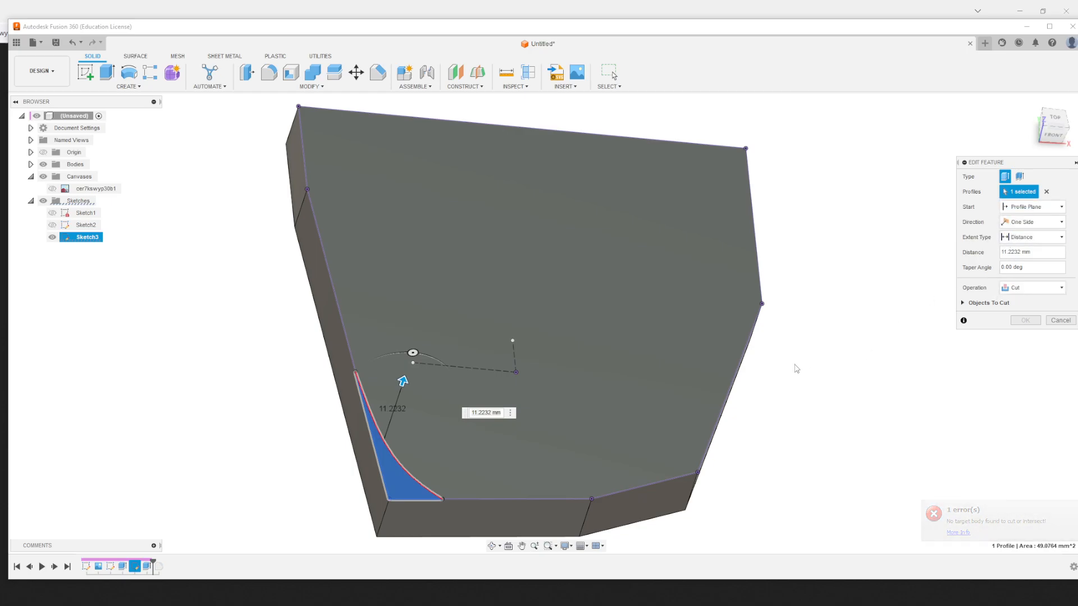
Set the cut's extent to To Object, ending at the plate's opposite face, and apply the edit
shift+middle_drag(797, 368, 816, 327)
drag(508, 177, 427, 353)
shift+middle_drag(250, 361, 355, 260)
click(1052, 208)
click(1033, 237)
click(1022, 257)
click(434, 286)
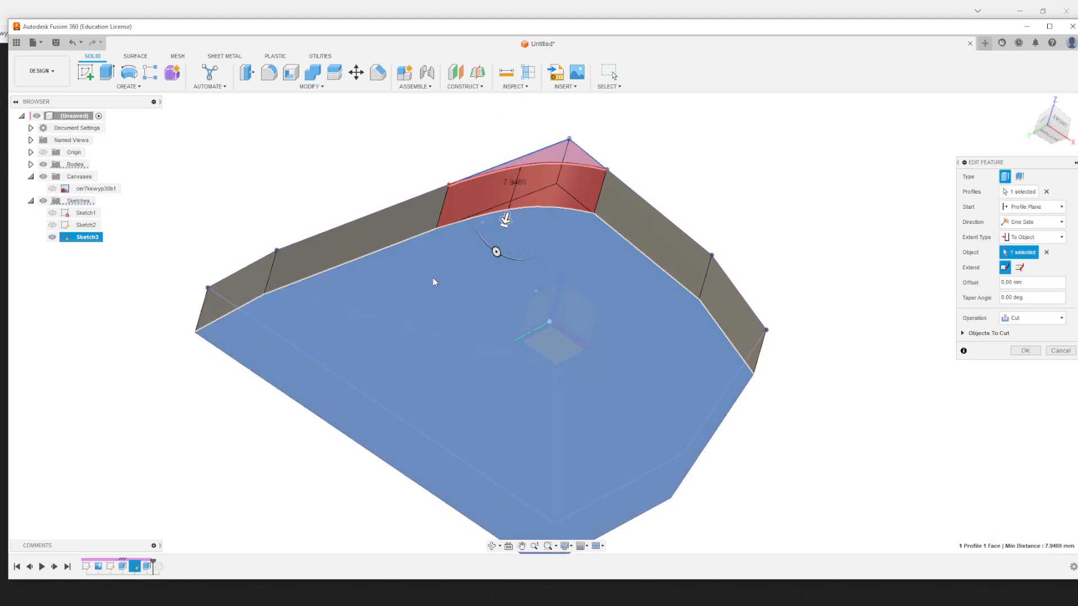
shift+middle_drag(434, 286, 362, 419)
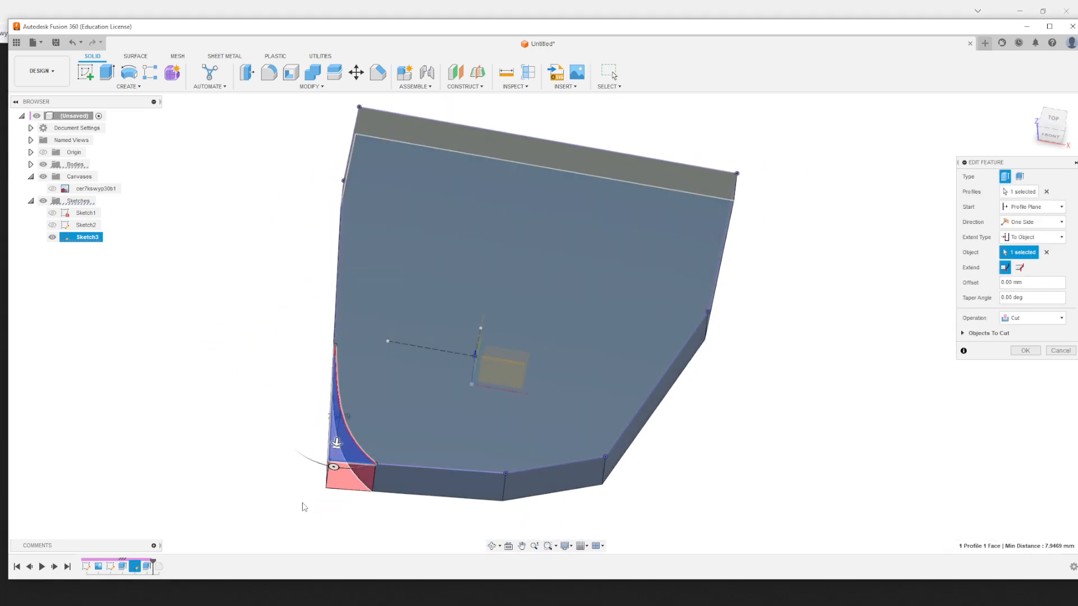
scroll(303, 507, up, 2)
click(1025, 350)
Examine the plate's asymmetrically rounded corner from several angles
shift+middle_drag(247, 365, 264, 389)
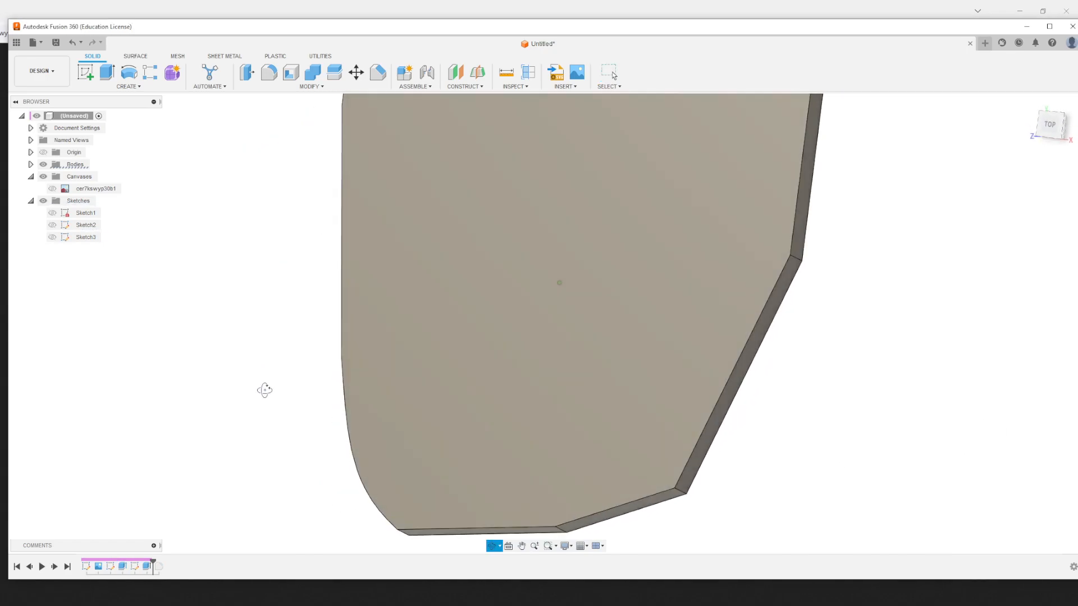
scroll(372, 515, down, 2)
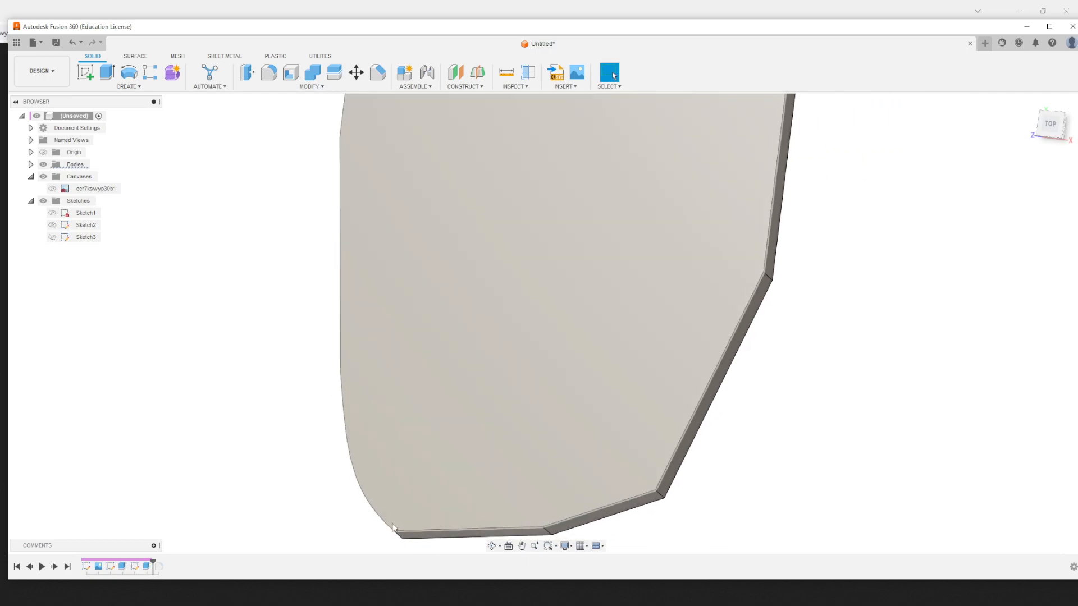
scroll(393, 521, up, 3)
scroll(399, 521, down, 3)
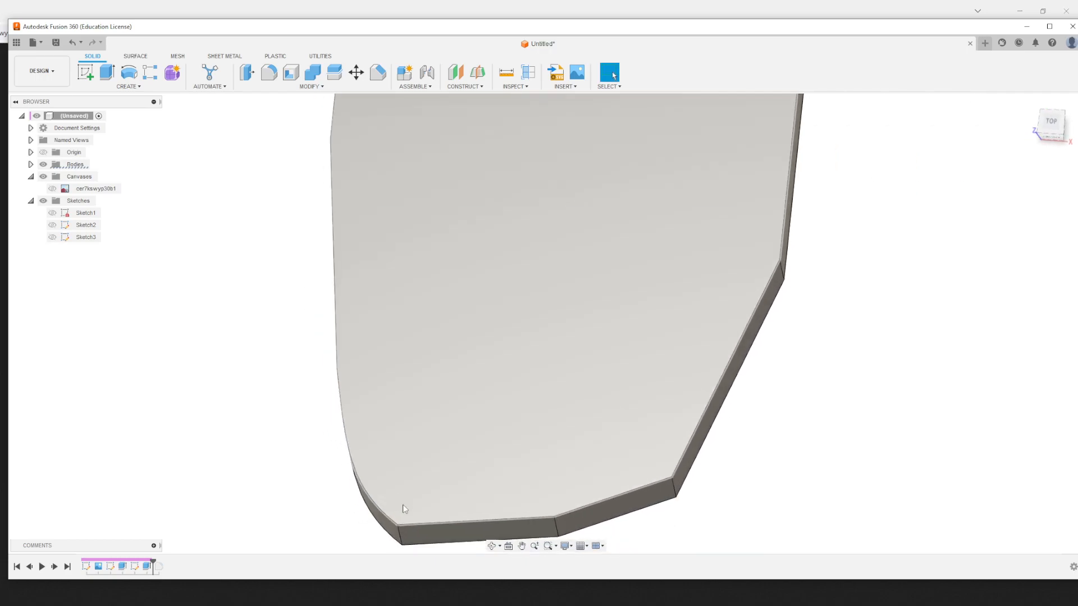
scroll(400, 522, up, 2)
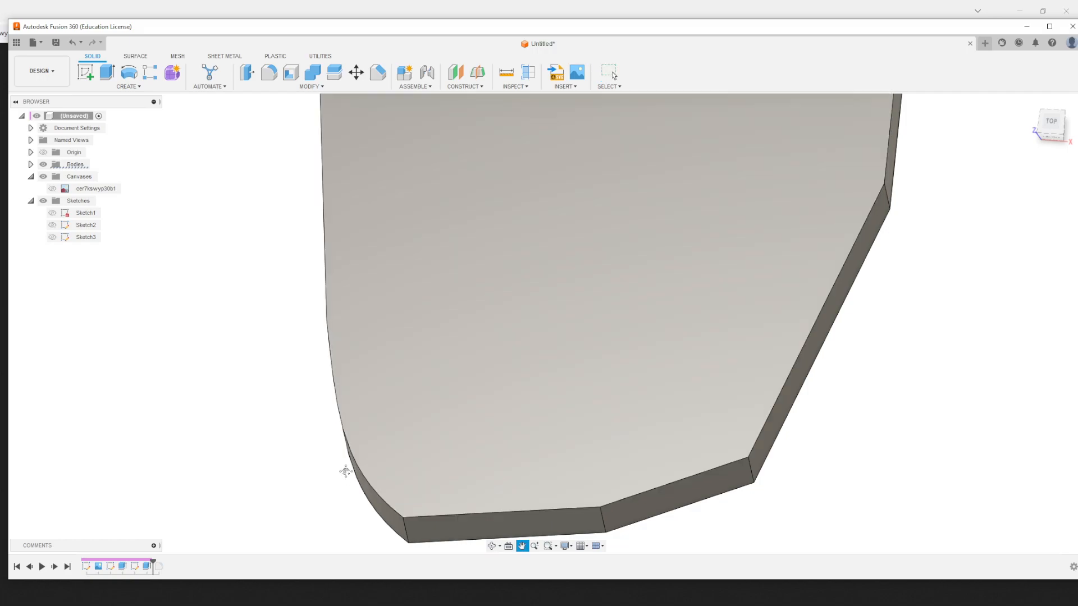
middle_drag(345, 472, 412, 358)
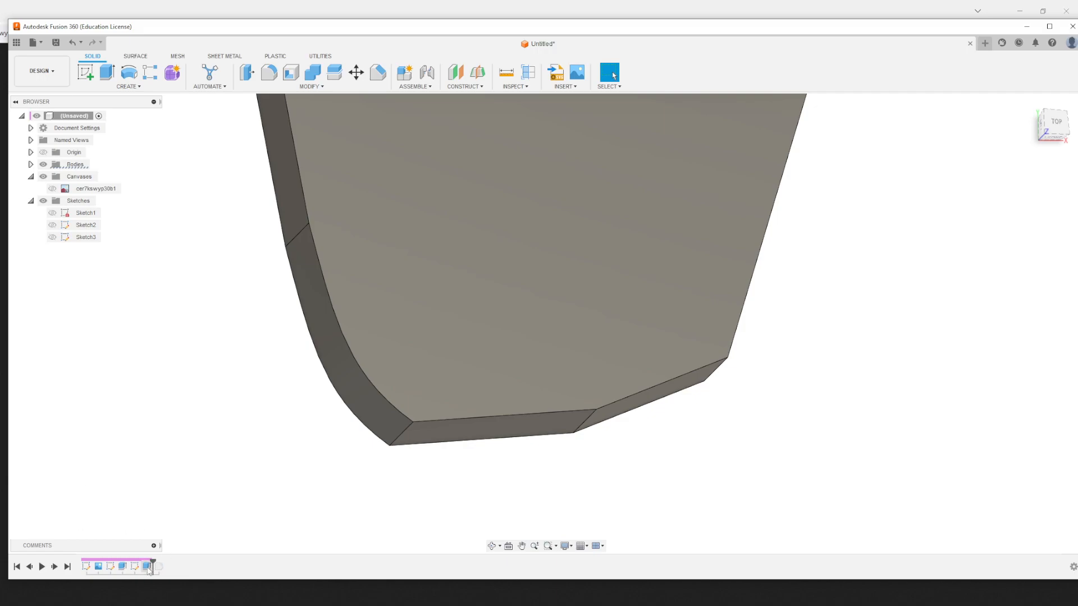
mouse_move(375, 373)
shift+middle_down()
mouse_move(354, 380)
mouse_move(385, 382)
shift+middle_up()
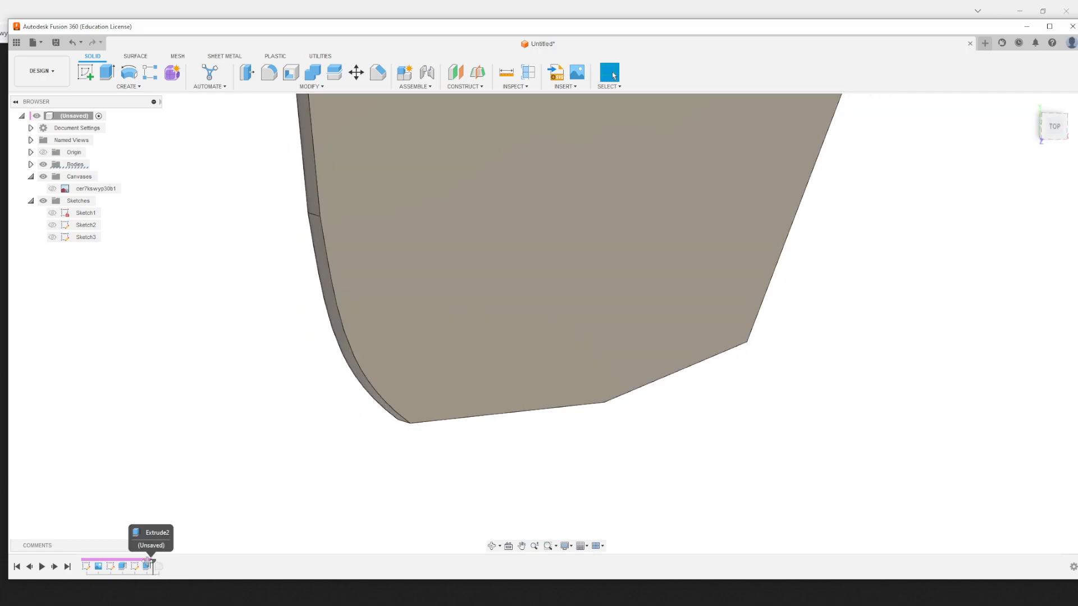
Roll the timeline back to before the spline sketch, leaving only the plate's base extrusion active
drag(153, 561, 130, 560)
shift+middle_drag(259, 458, 280, 415)
scroll(447, 242, down, 3)
right_click(490, 150)
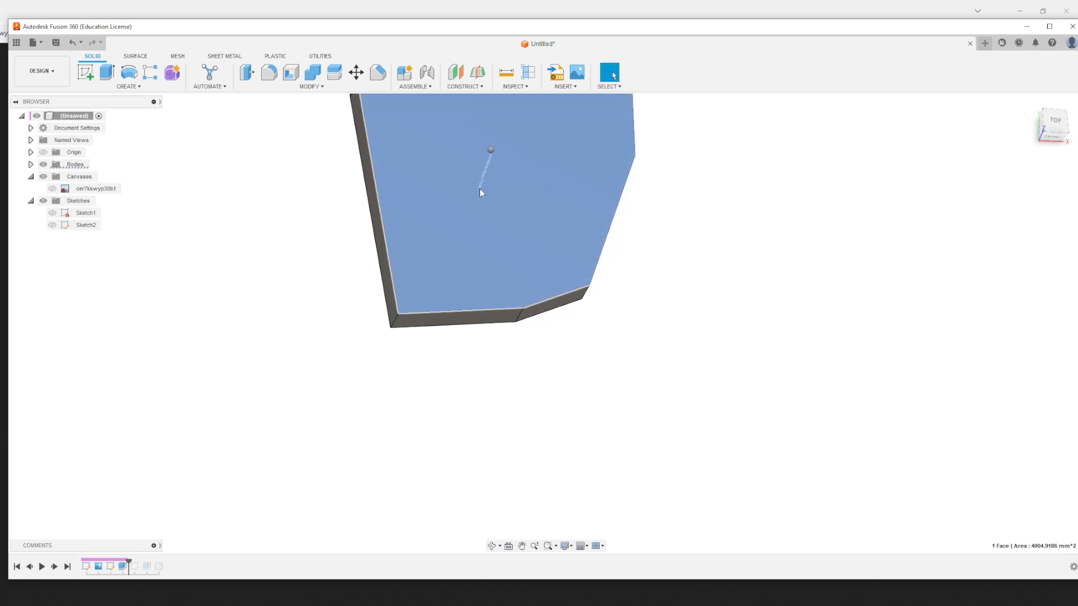
click(784, 192)
shift+middle_drag(583, 200, 506, 315)
click(215, 337)
scroll(435, 429, up, 2)
scroll(458, 109, down, 2)
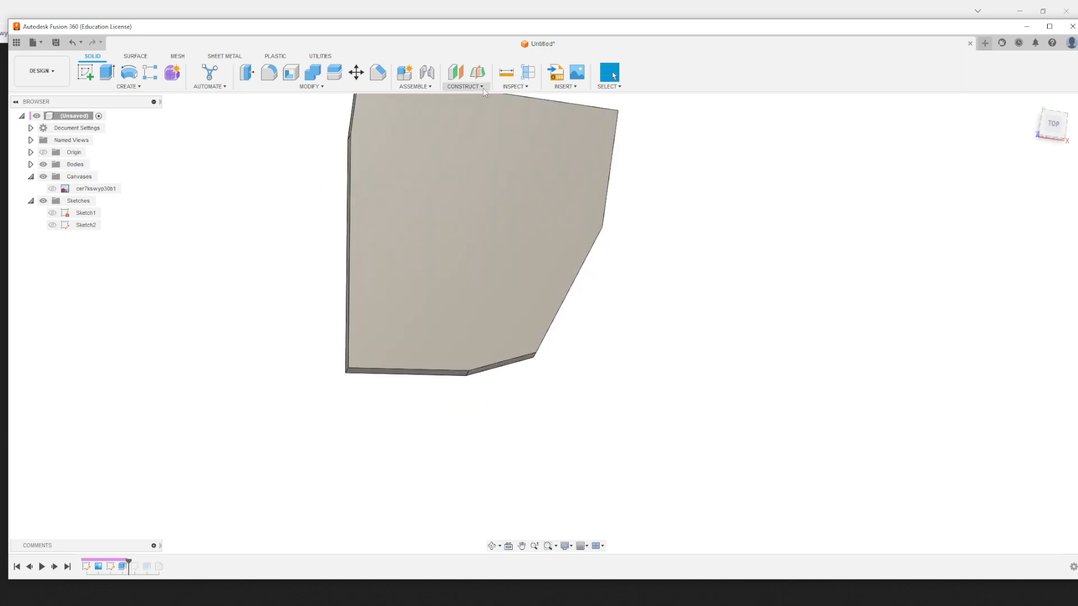
scroll(464, 144, up, 2)
drag(434, 185, 434, 245)
key(Escape)
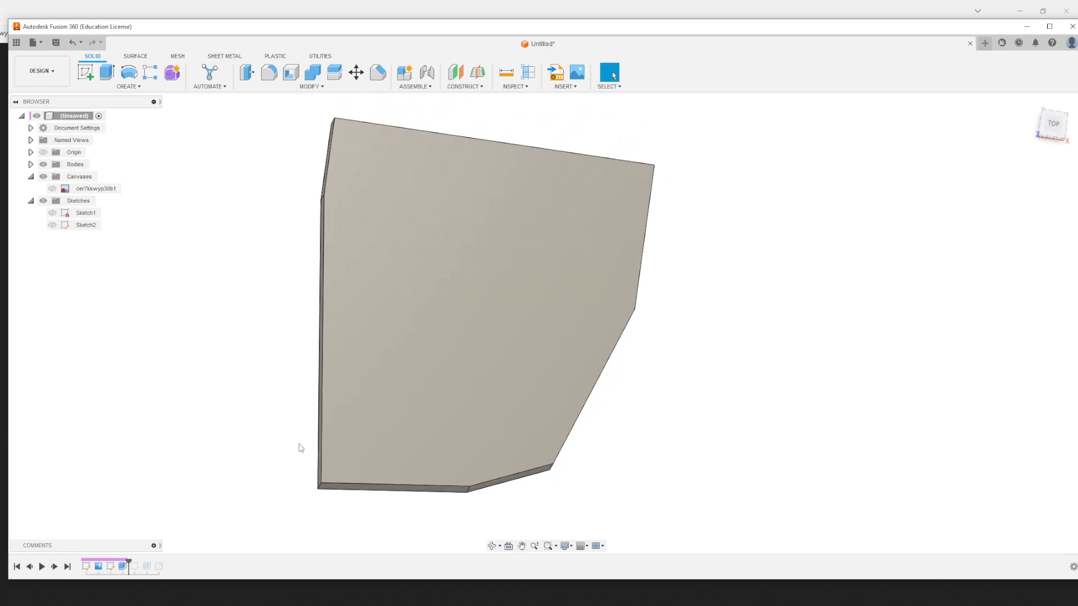
Open the plate's outline sketch for editing, view it from the top, and show the reference canvas
click(112, 567)
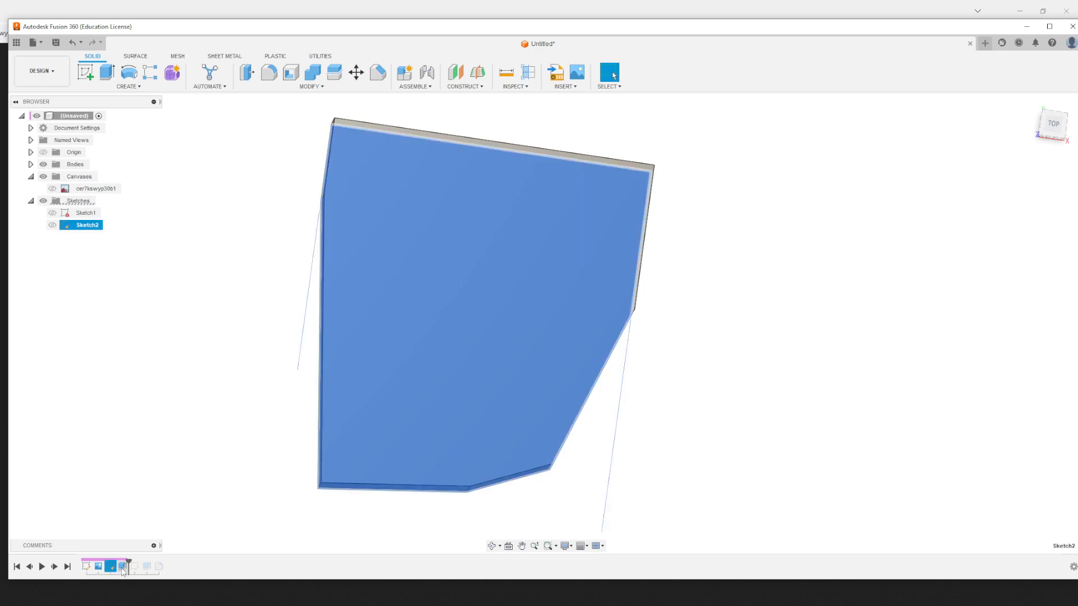
right_click(111, 568)
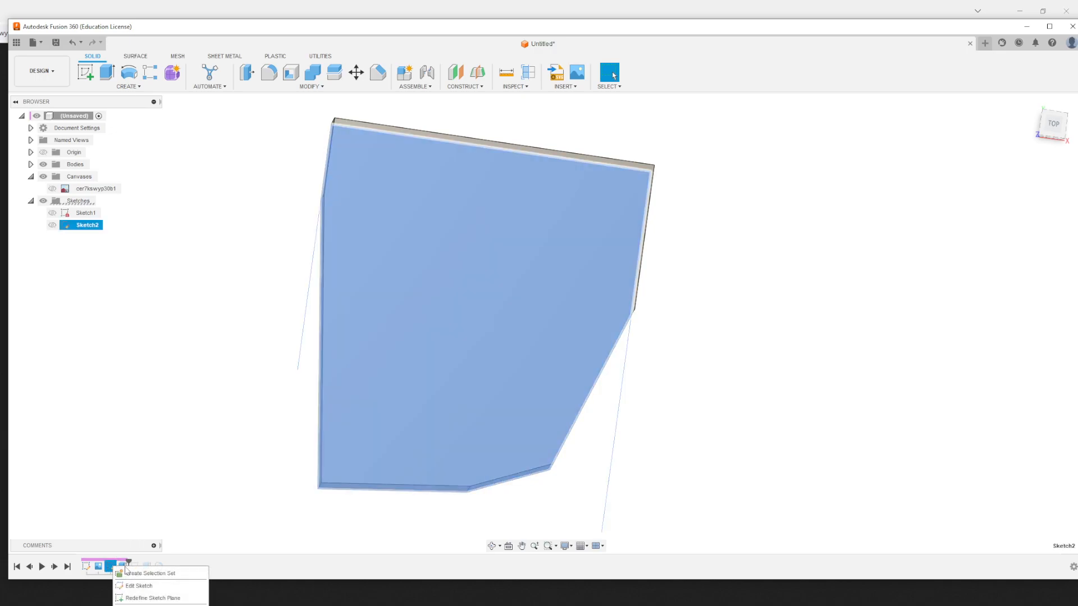
click(138, 573)
scroll(290, 338, down, 3)
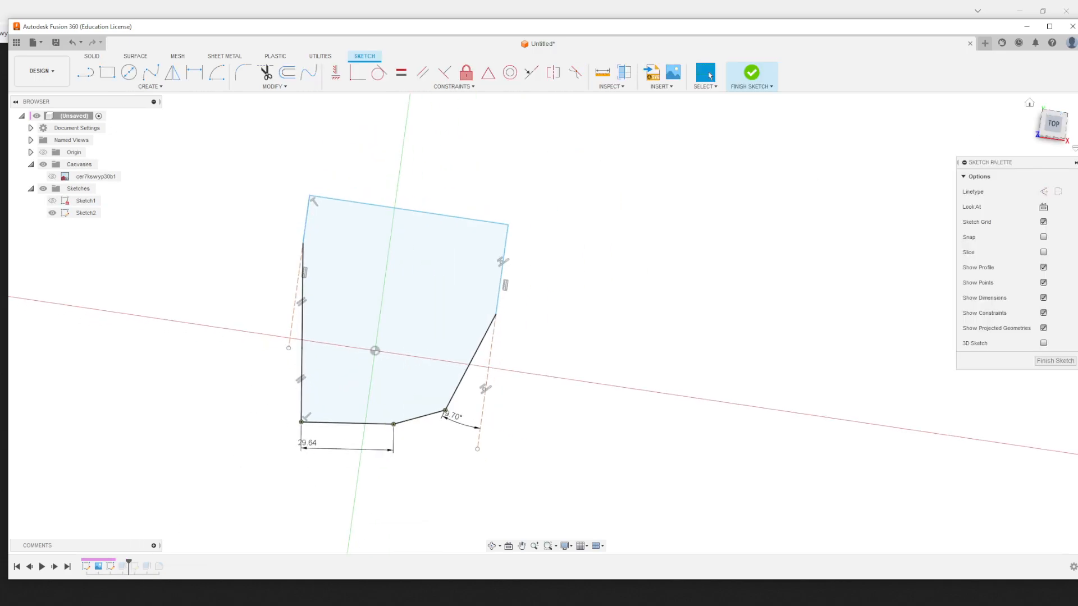
click(1052, 129)
scroll(371, 180, up, 3)
scroll(481, 271, up, 2)
scroll(306, 427, down, 1)
scroll(303, 505, down, 1)
scroll(308, 512, up, 1)
click(43, 165)
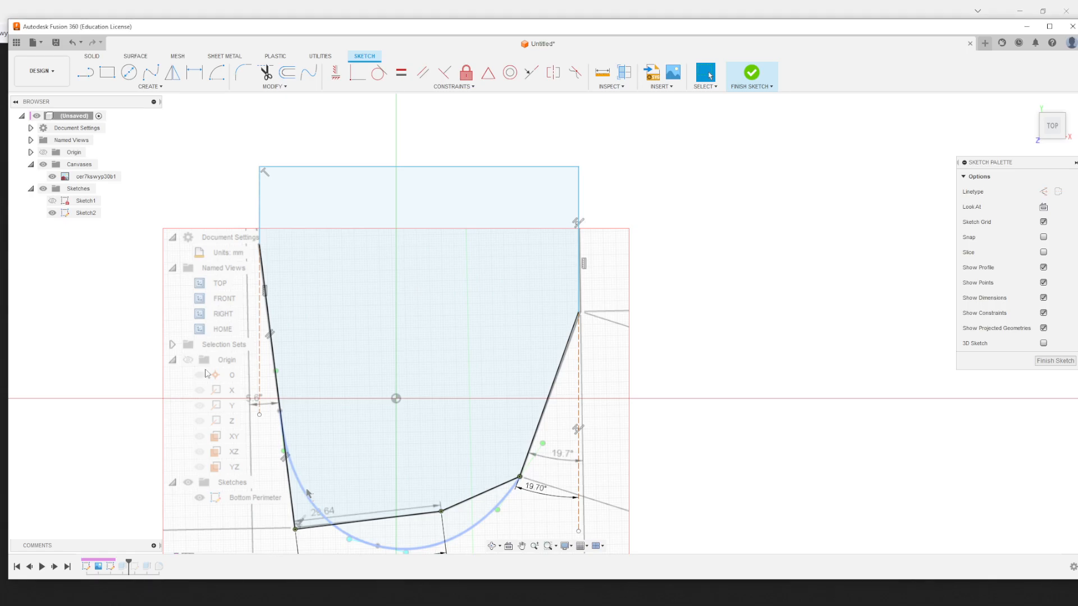
scroll(219, 387, down, 1)
scroll(287, 524, up, 2)
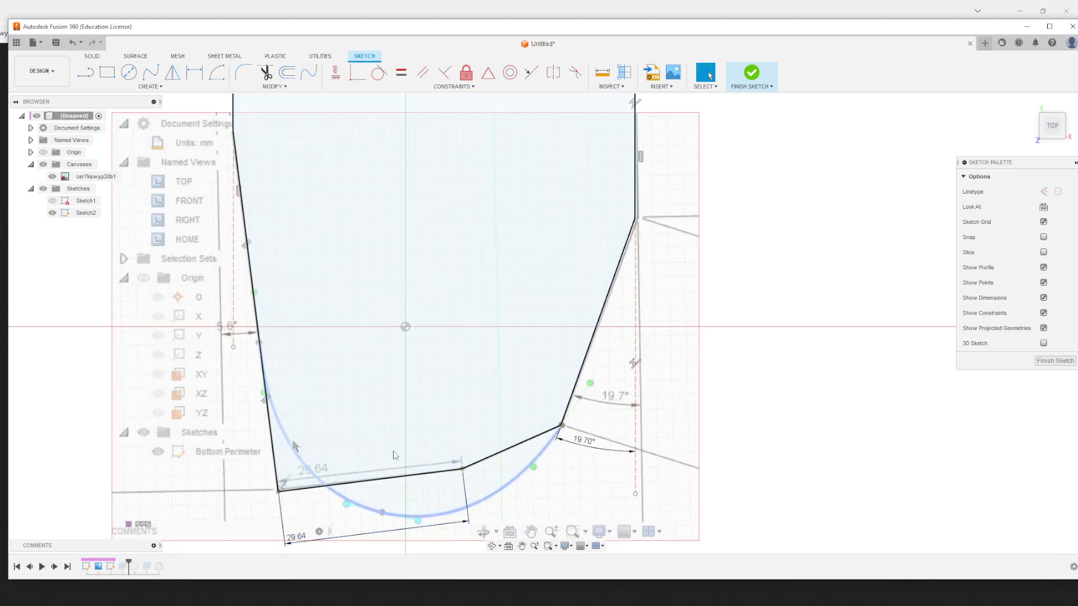
Draw a three-point fit spline from the left edge through the canvas curve's lower point to the lower-right corner vertex
click(150, 73)
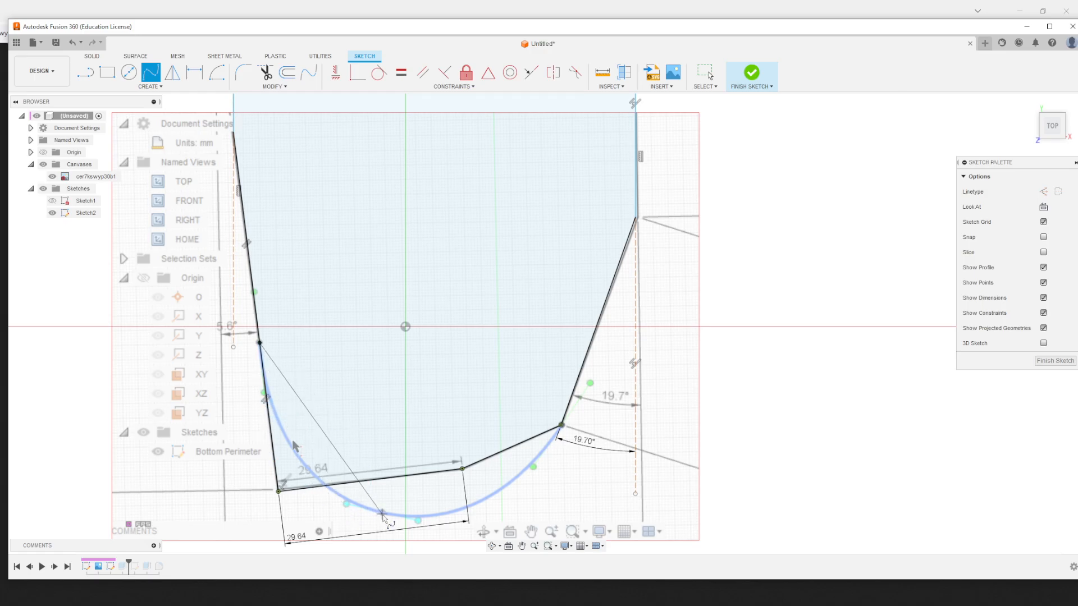
click(384, 512)
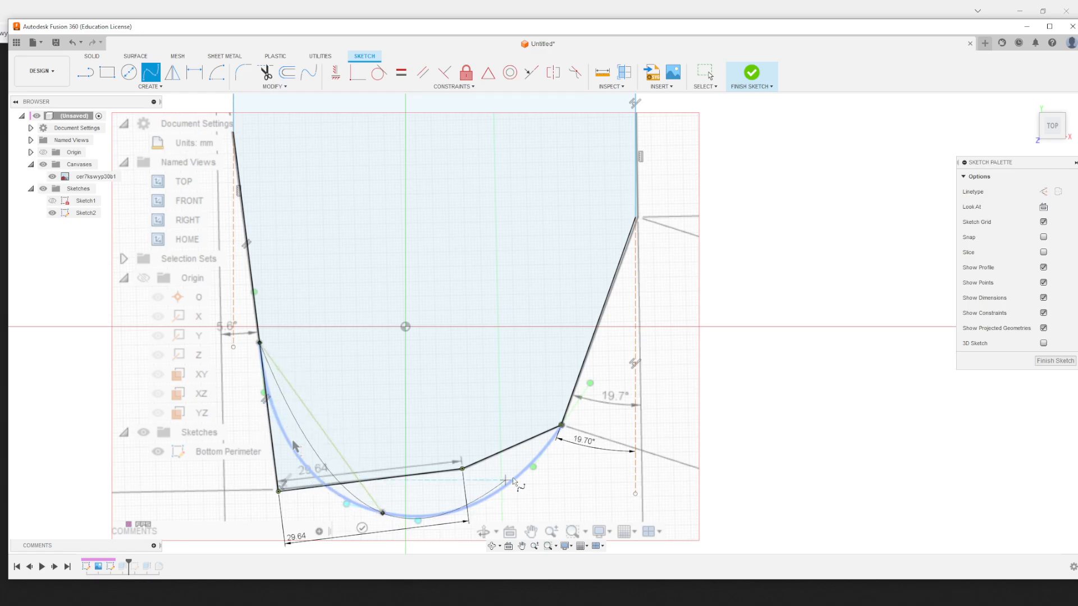
click(562, 425)
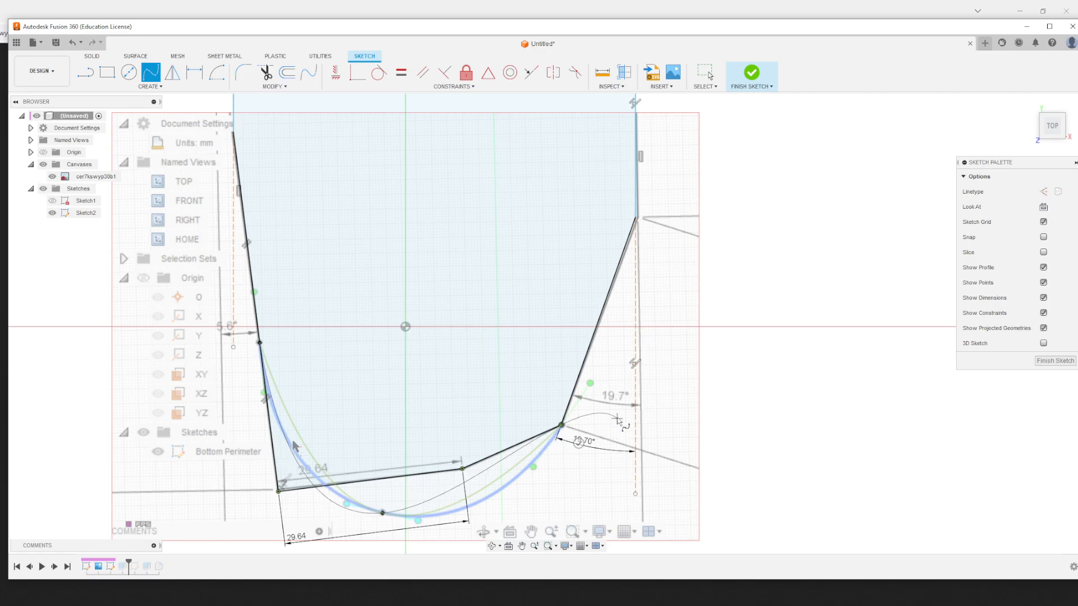
click(579, 442)
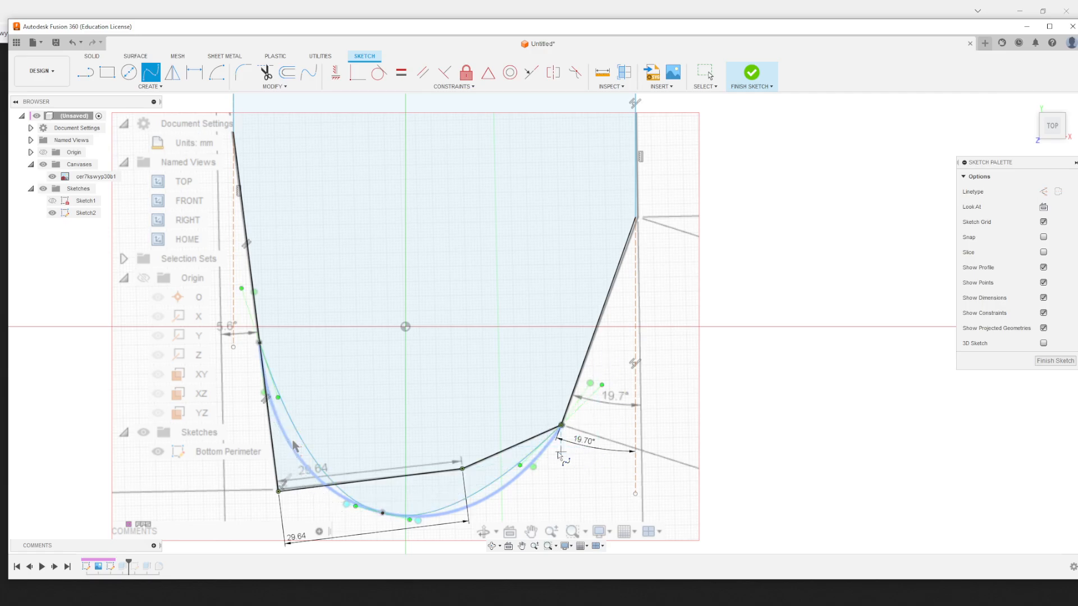
key(Escape)
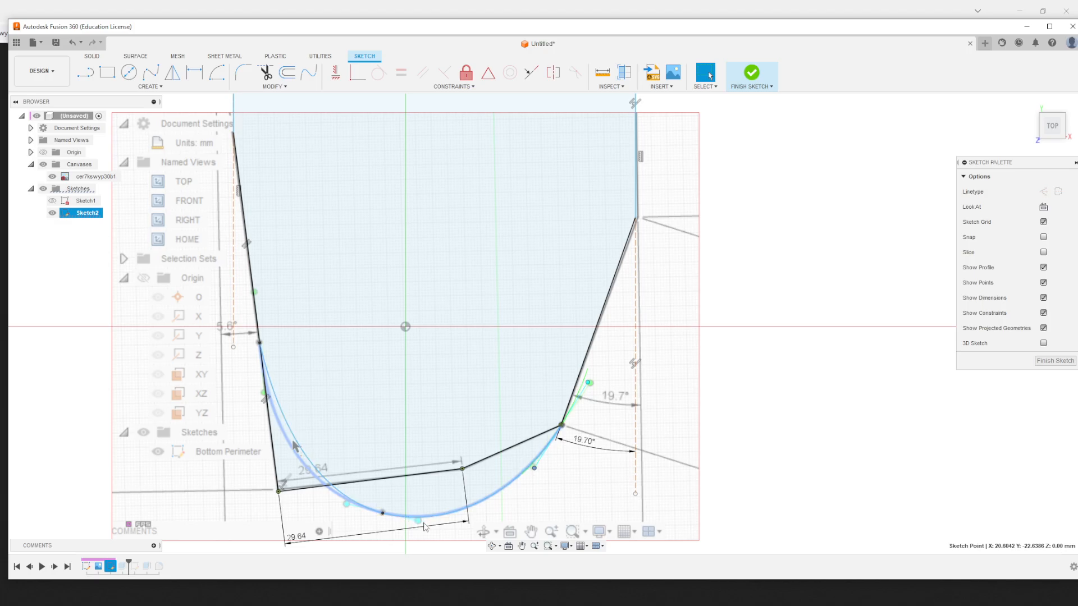
Adjust the spline's tangent handles to follow the blue curve on the canvas and finish the sketch
scroll(417, 518, up, 3)
click(426, 519)
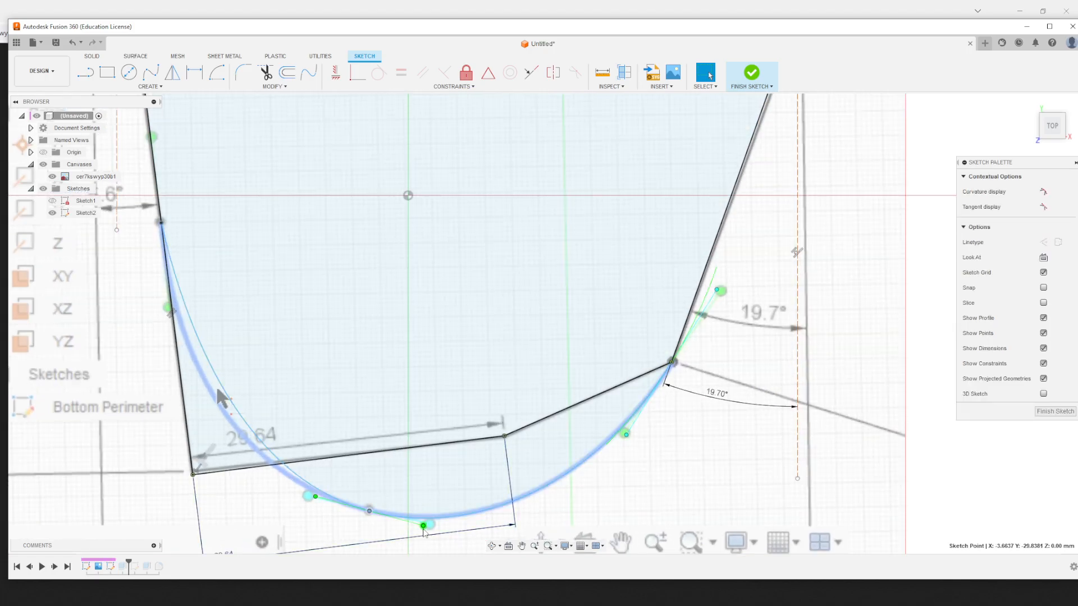
key(Escape)
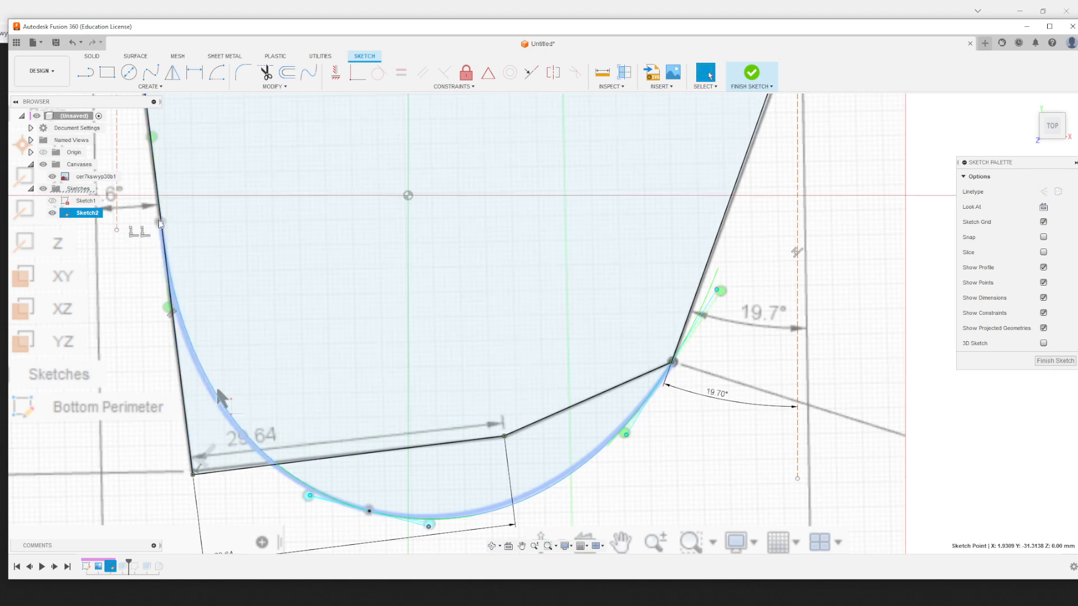
scroll(161, 224, down, 5)
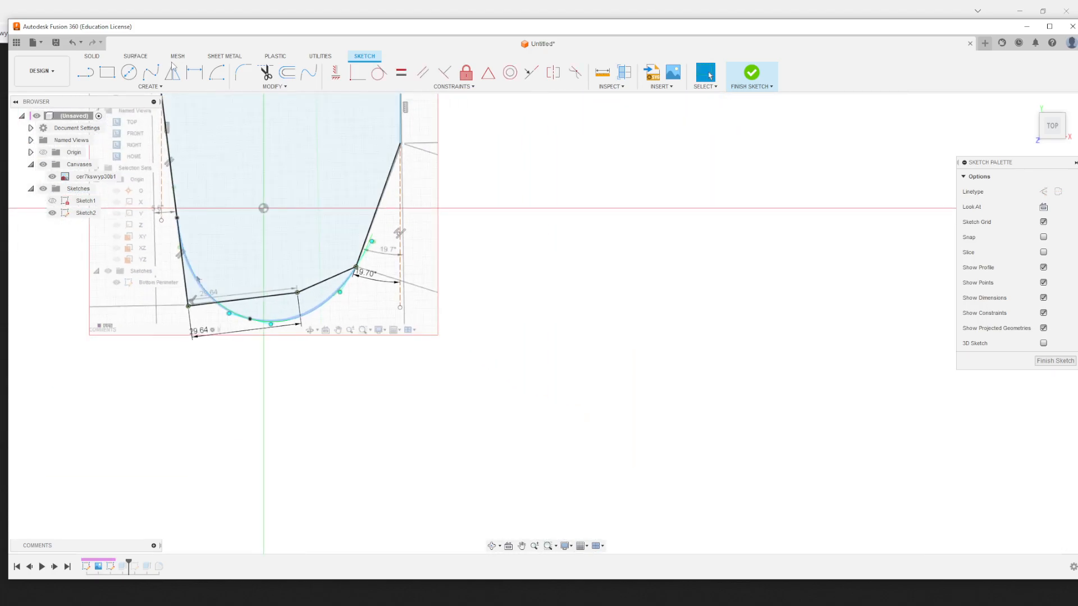
scroll(128, 238, up, 4)
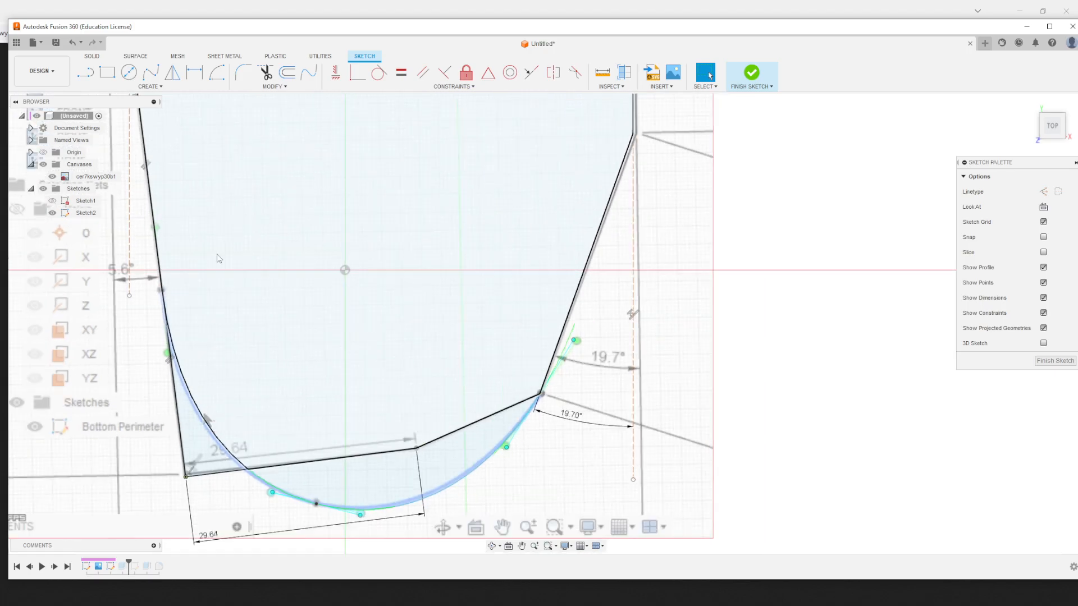
scroll(185, 208, up, 2)
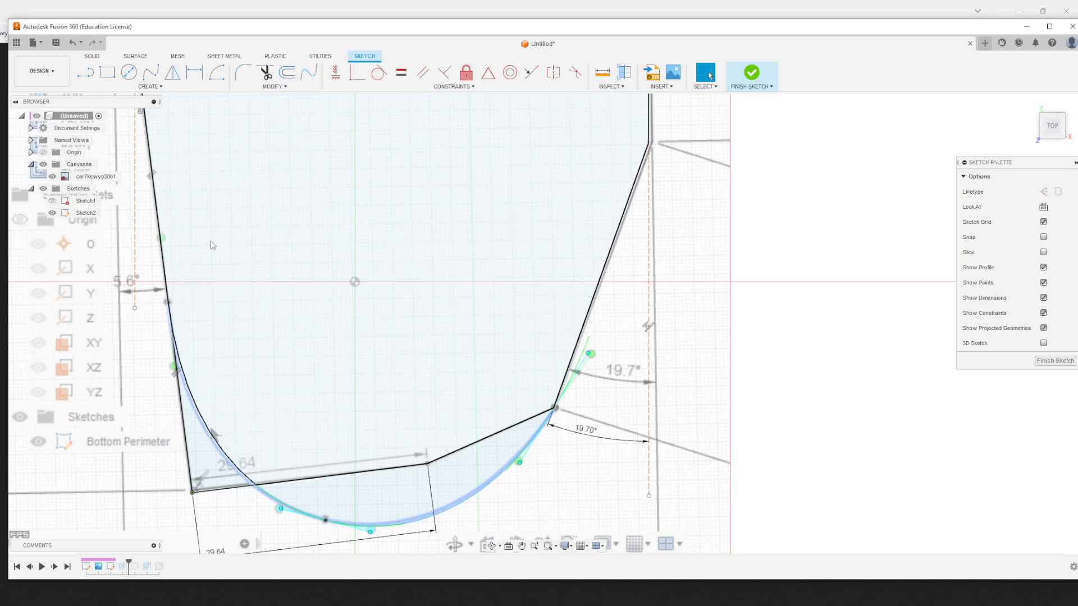
click(765, 76)
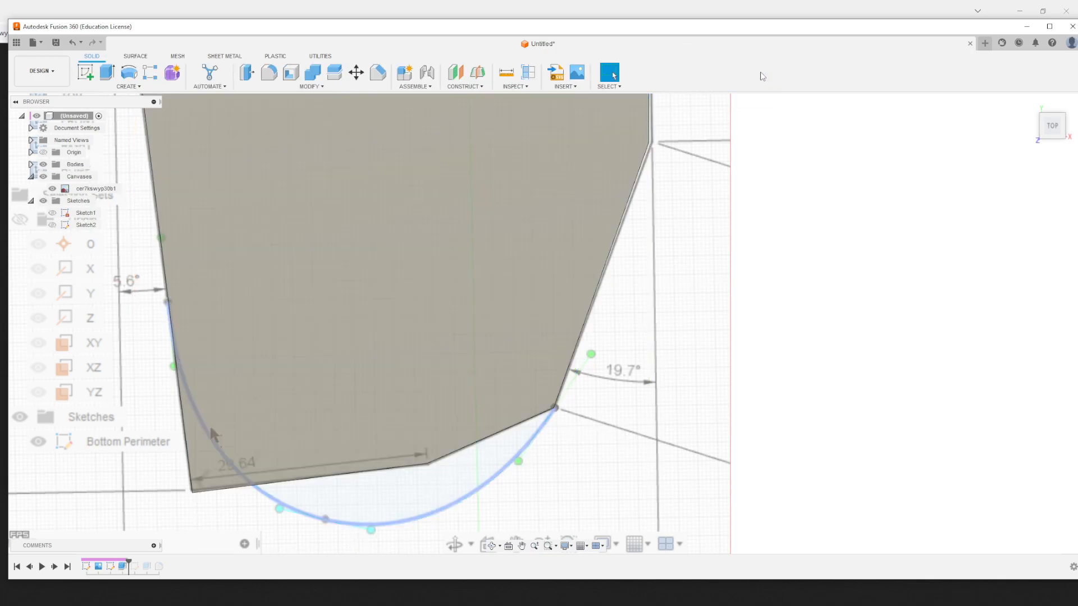
Edit the base extrusion to use only the main region inside the spline, excluding the lower-left corner sliver, and inspect the plate
click(121, 567)
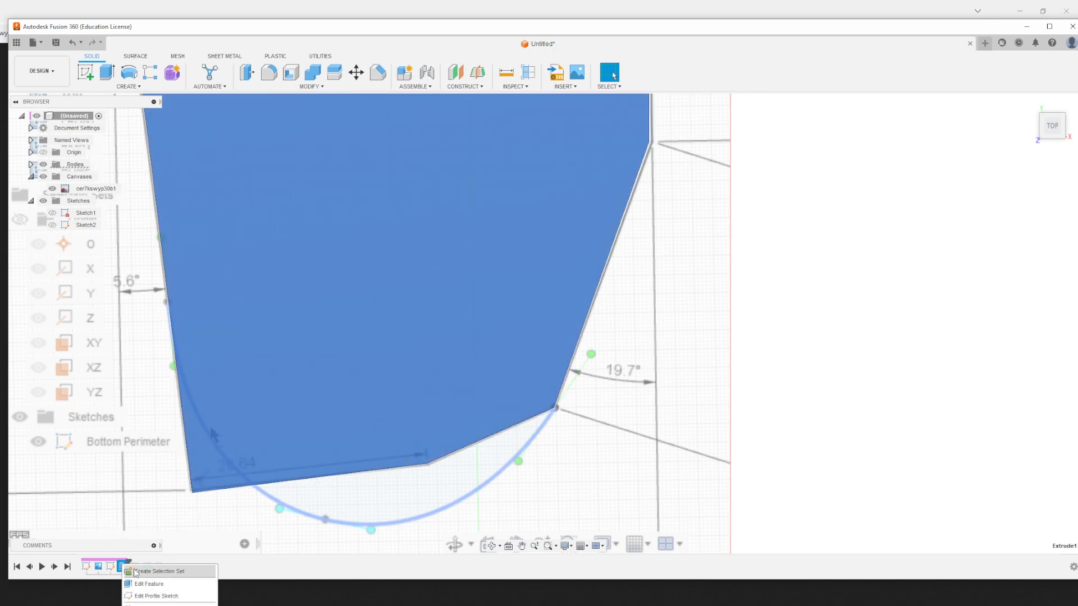
double_click(122, 566)
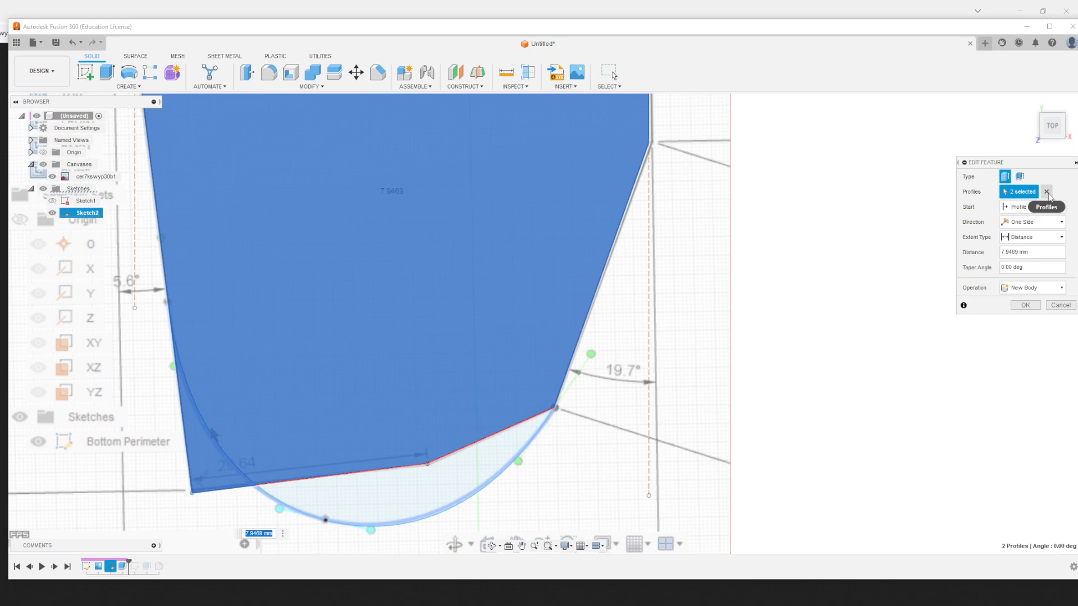
click(1046, 191)
click(302, 373)
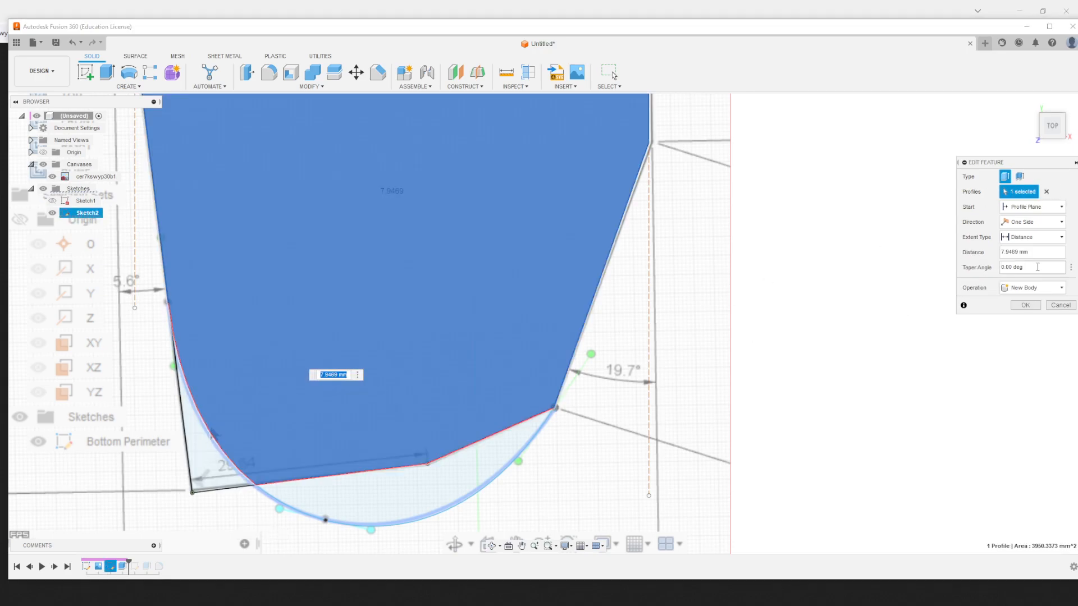
click(1026, 305)
click(214, 418)
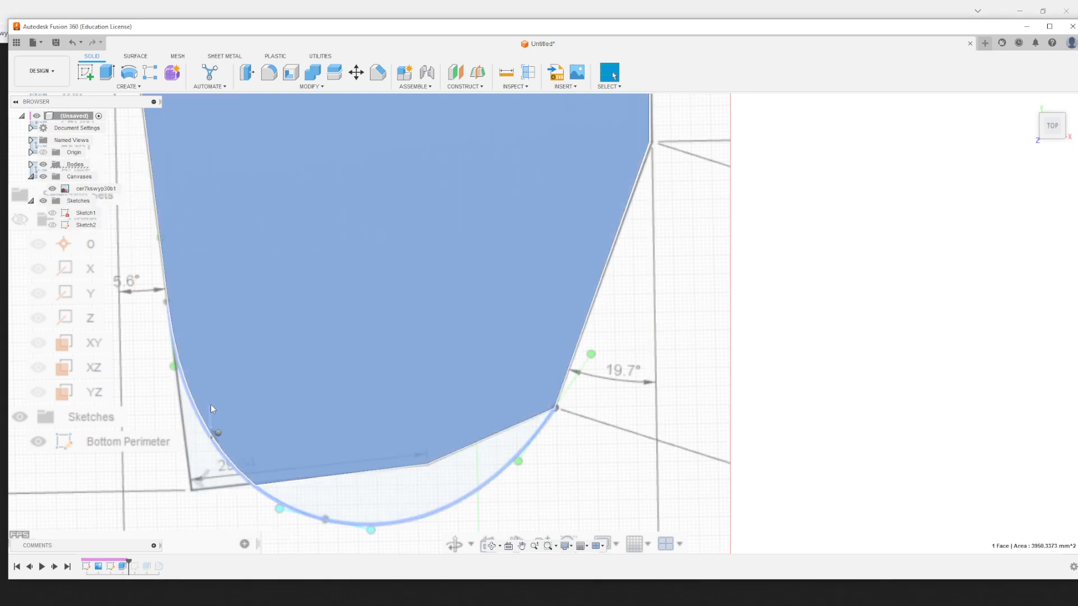
shift+middle_drag(192, 442, 94, 260)
middle_drag(170, 304, 355, 357)
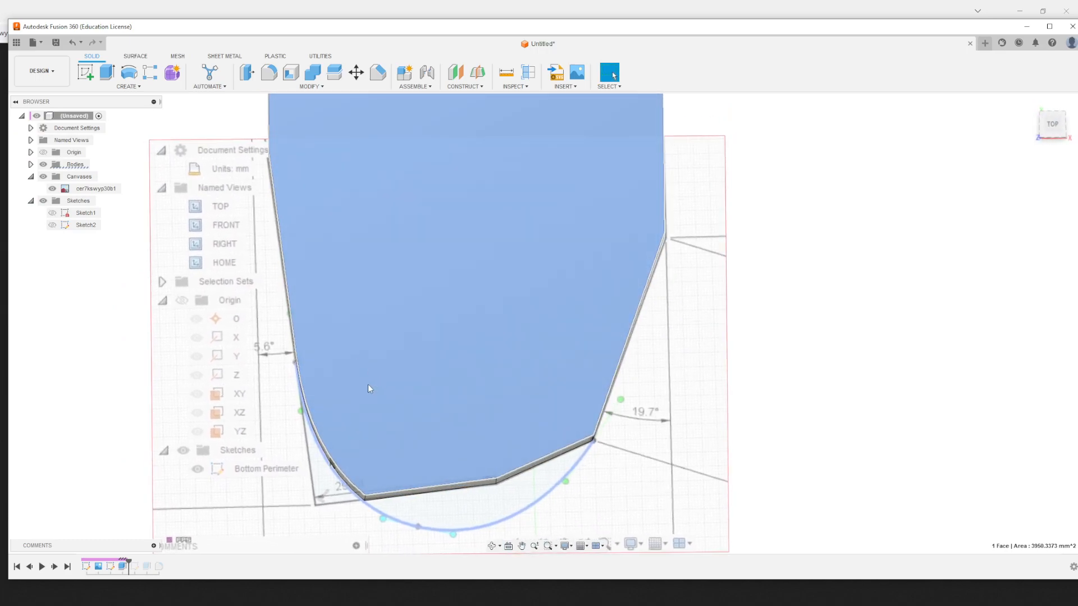
Reopen the base extrusion and try the main region together with the lower region enclosed by the spline as profiles
right_click(123, 567)
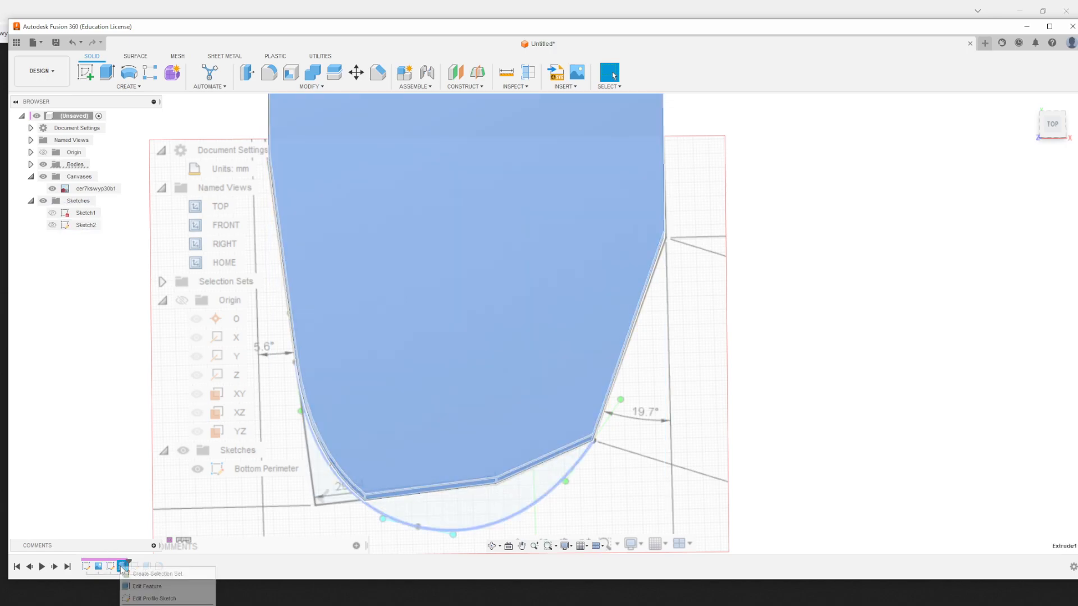
click(146, 586)
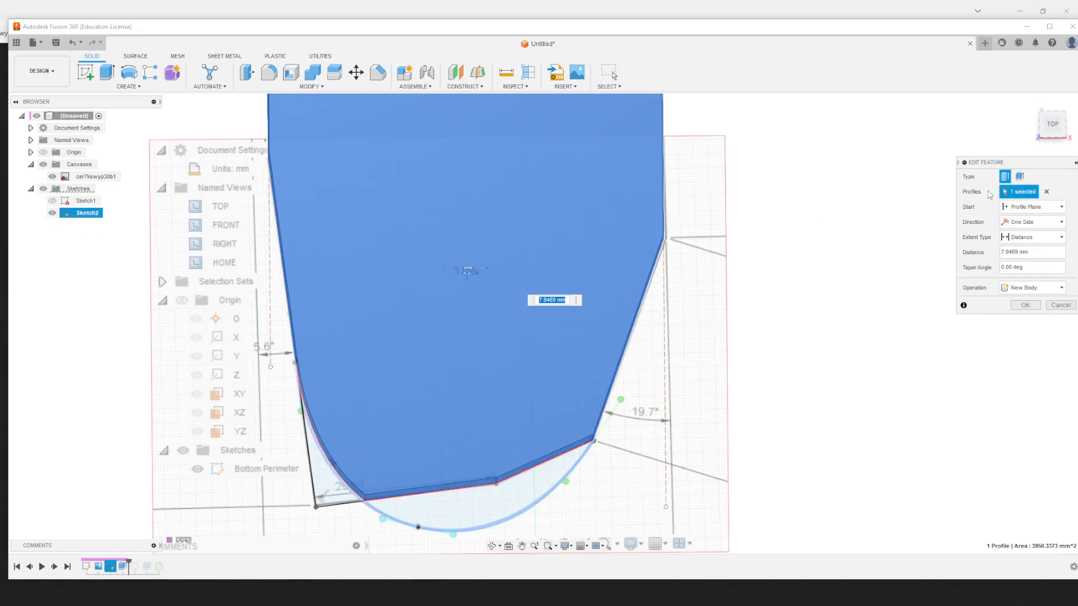
click(1046, 192)
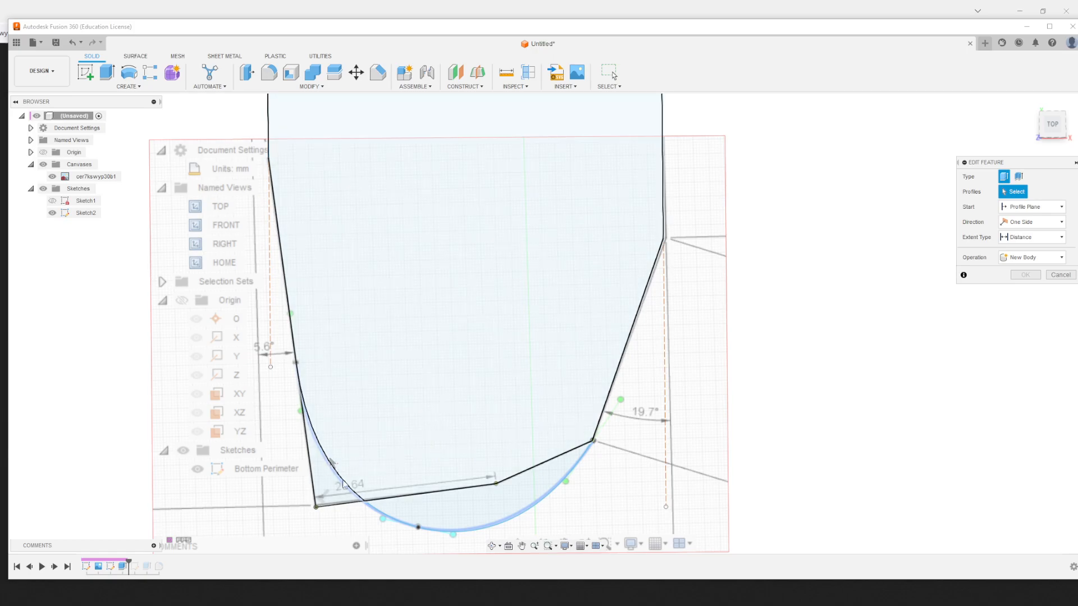
click(322, 479)
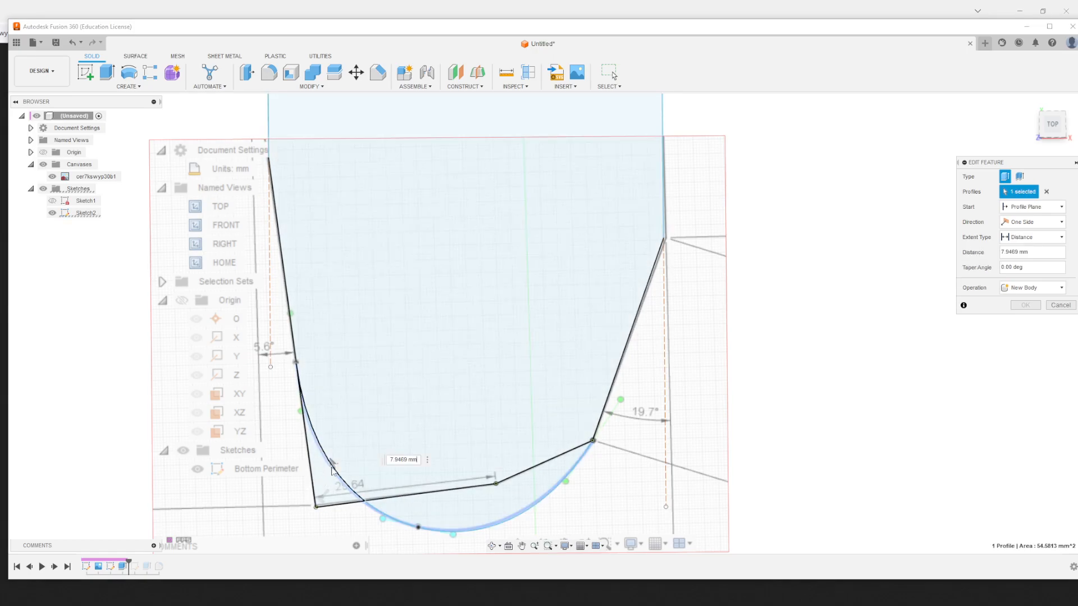
click(415, 481)
click(315, 472)
click(397, 509)
click(508, 513)
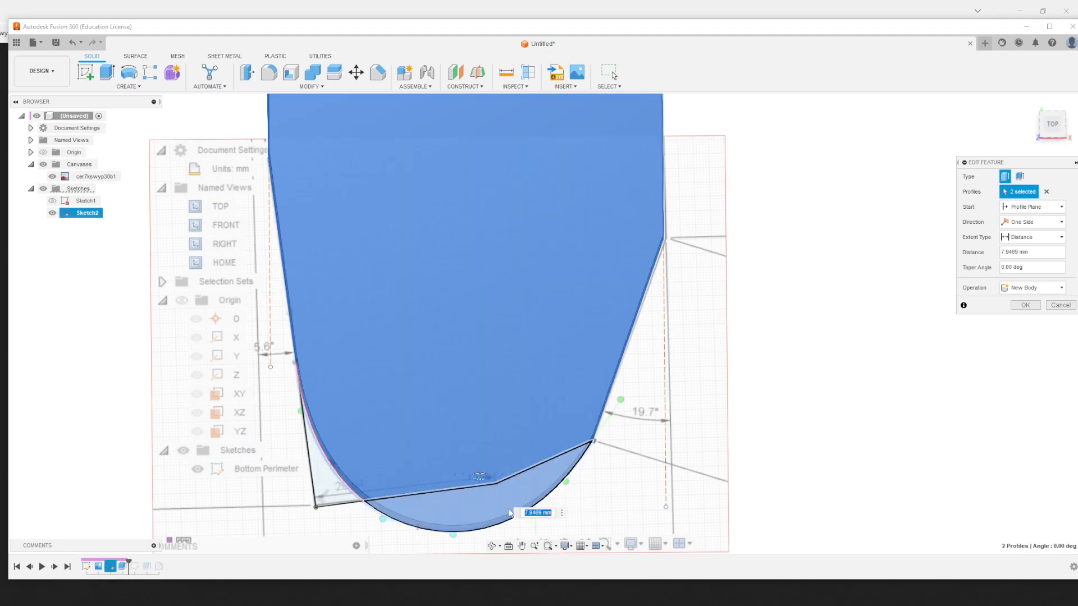
Try all three sketch regions as extrusion profiles, and deselect the corner sliver and the lower spline region
click(411, 516)
click(348, 493)
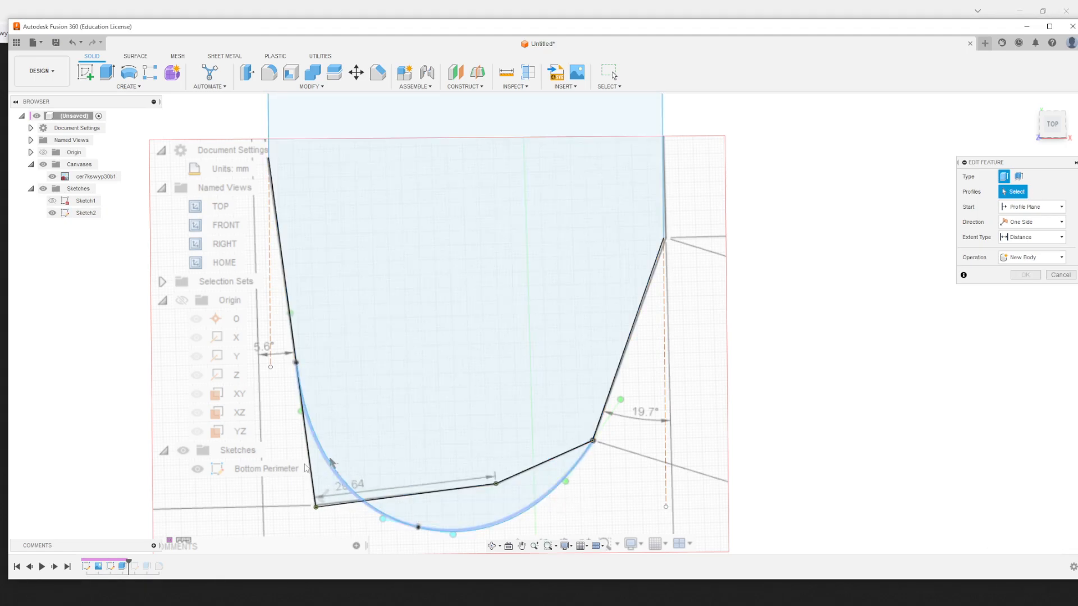
click(322, 481)
click(393, 408)
click(462, 507)
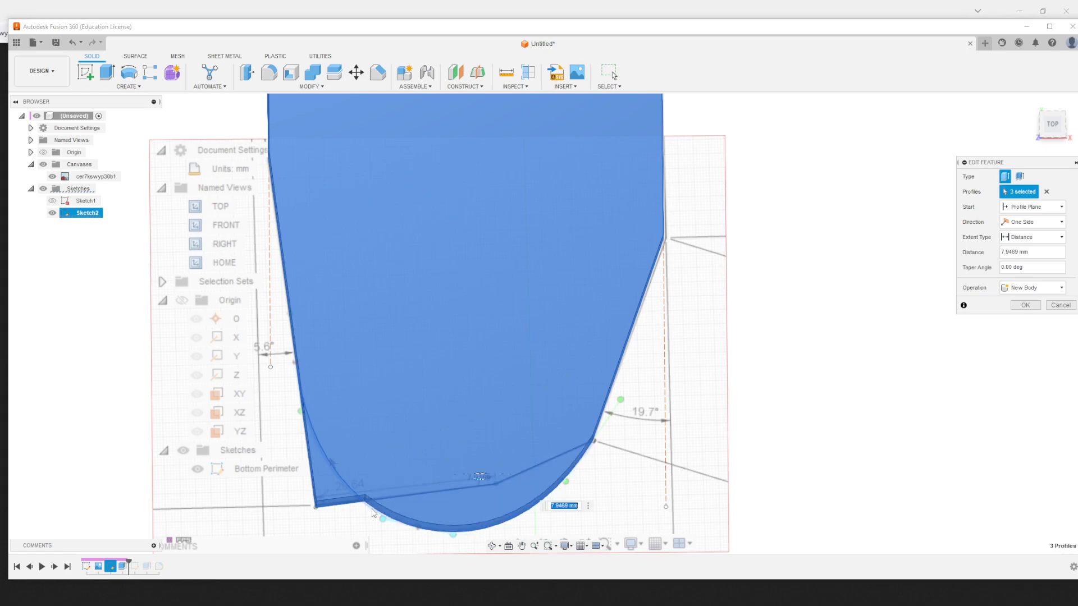
click(326, 490)
click(495, 493)
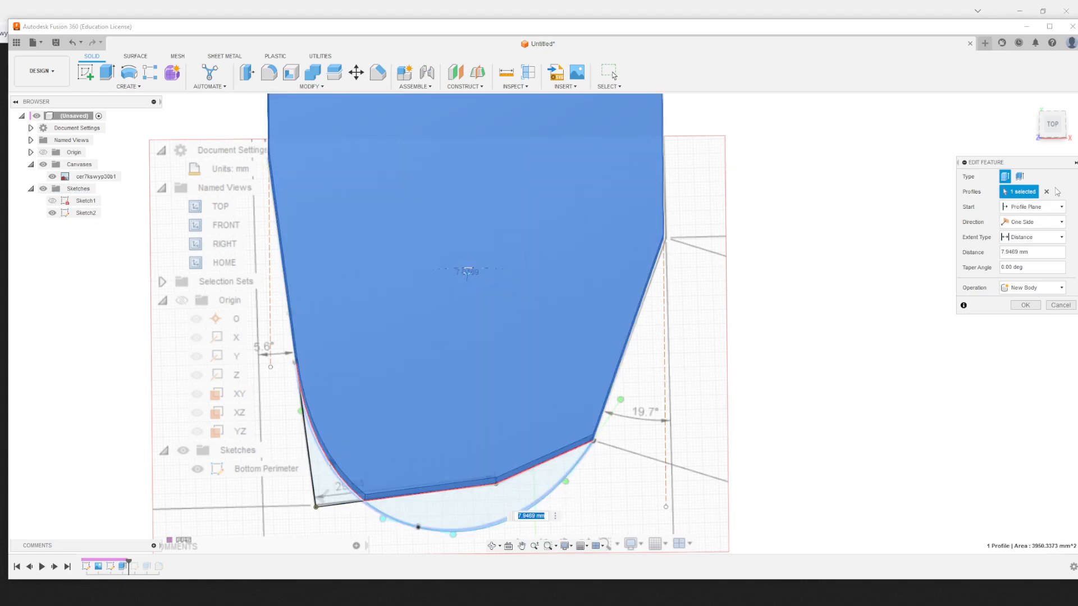
Clear the extrusion's profiles, reselect only the main region trimmed by the spline, and apply the edit
click(1046, 191)
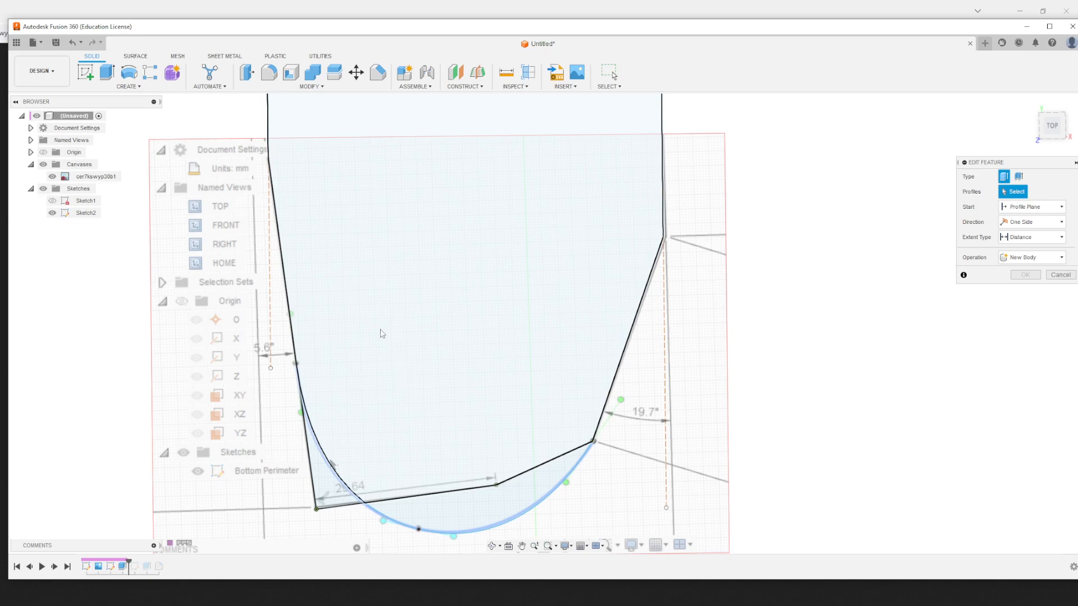
click(430, 421)
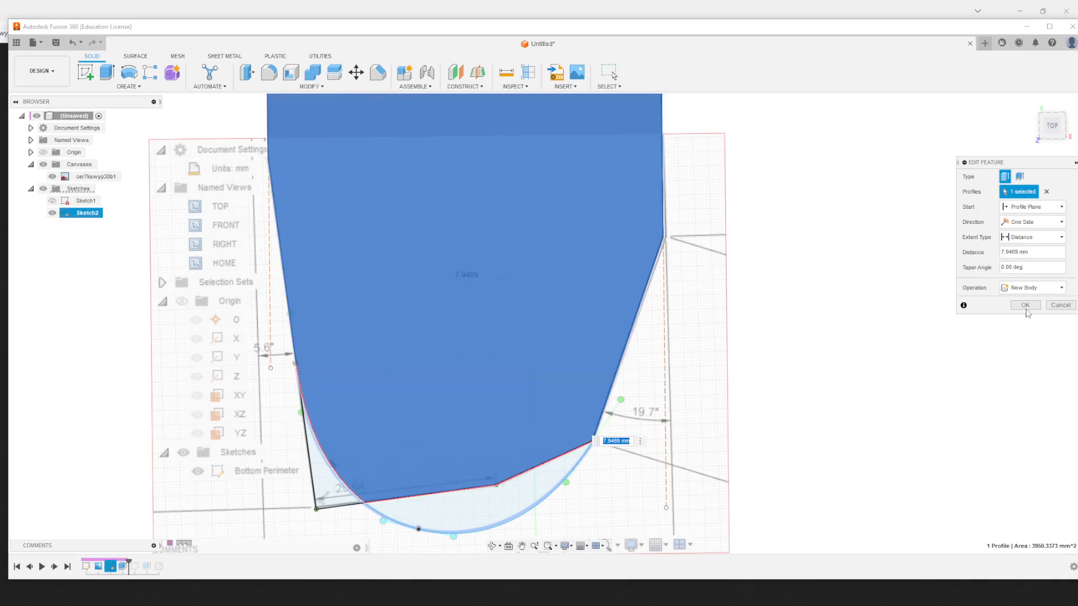
click(1023, 306)
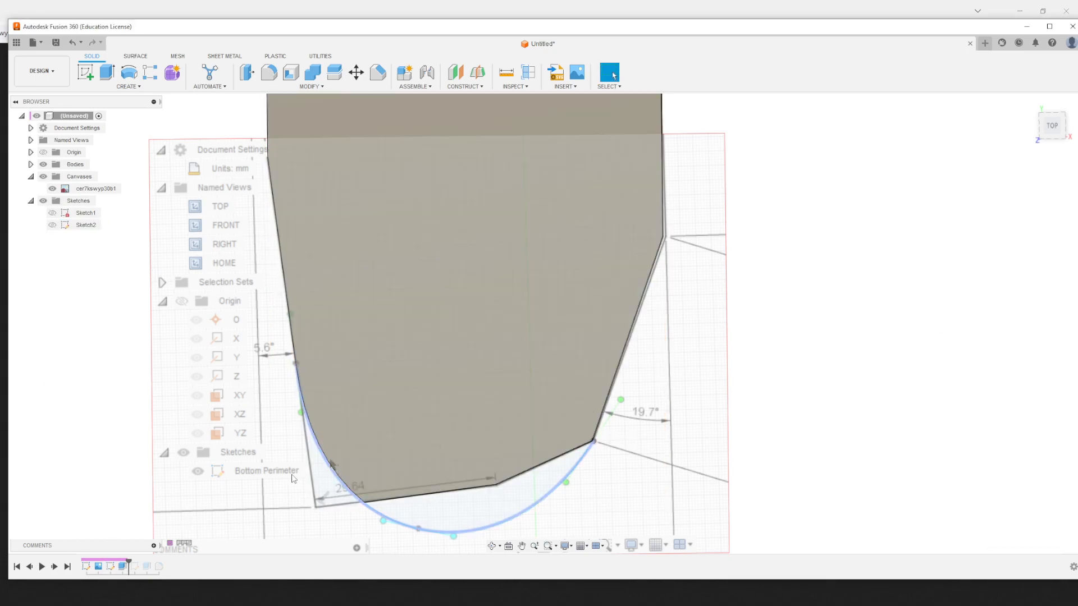
Reopen the plate's outline sketch for editing and hide its geometry over the reference canvas
click(112, 567)
right_click(115, 566)
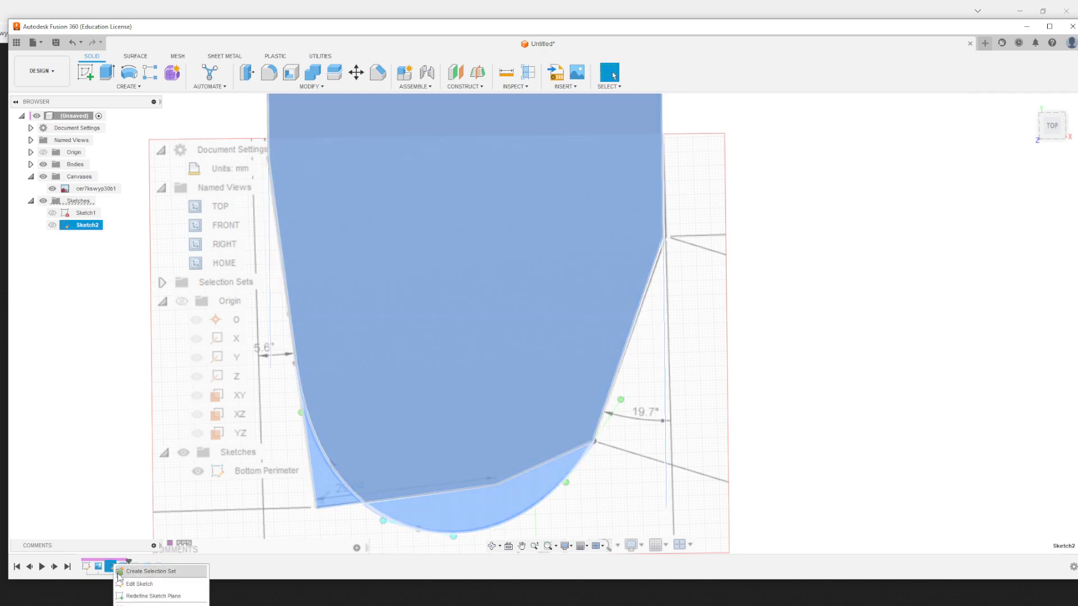
click(135, 584)
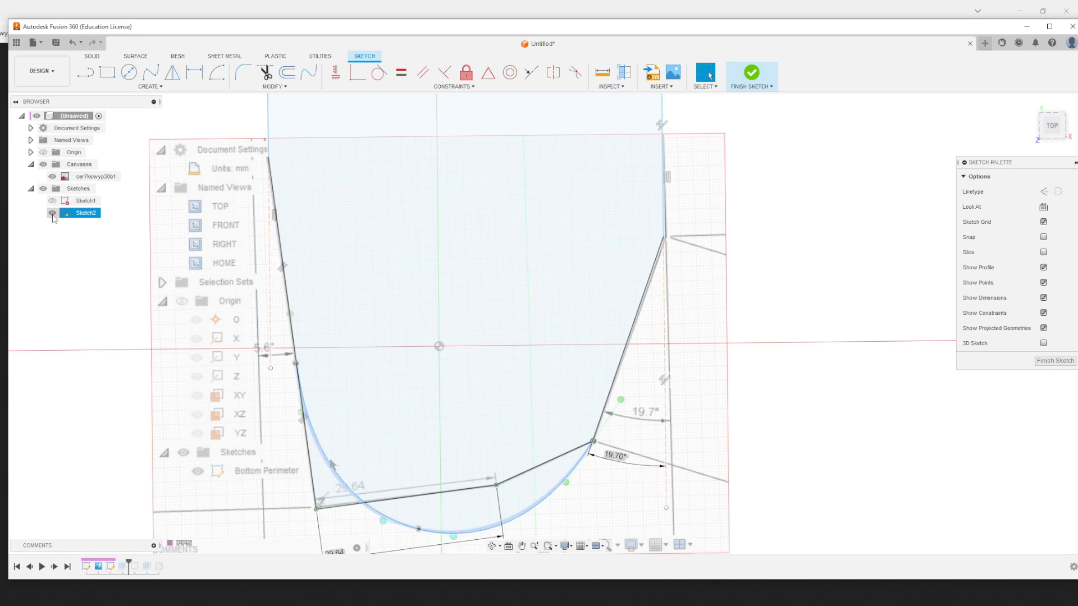
click(142, 366)
click(52, 212)
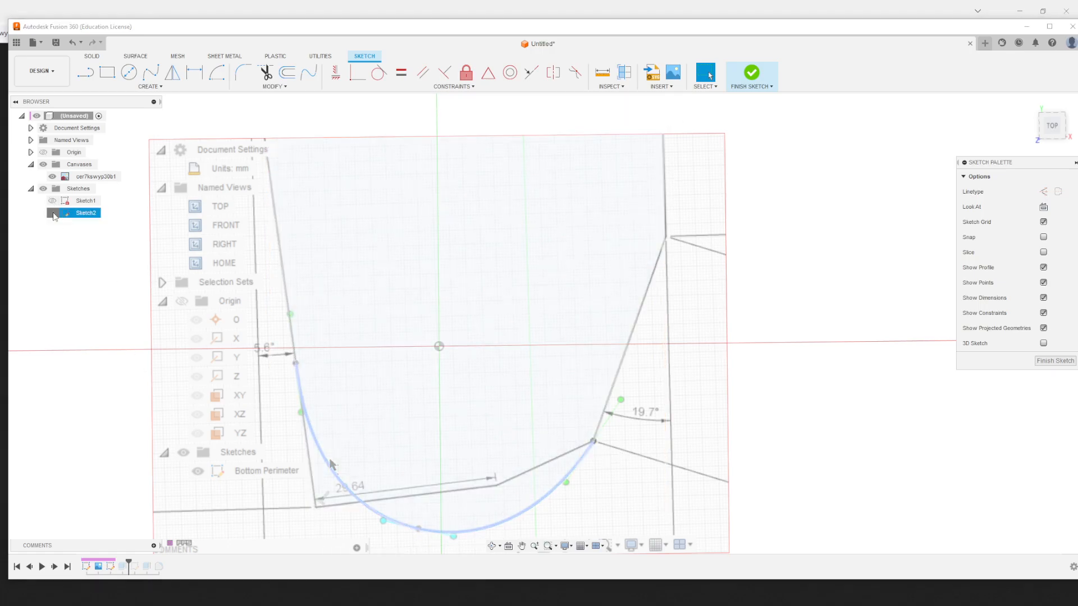
Hide the reference canvas and square the view to the top of the outline sketch around the spline
click(52, 176)
click(1052, 126)
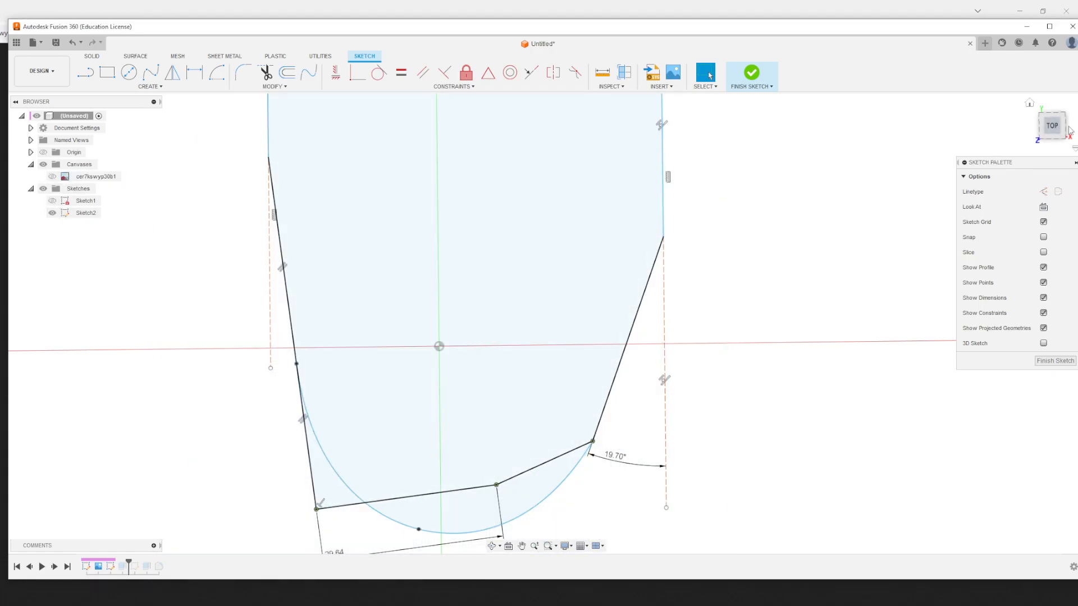
scroll(351, 513, up, 1)
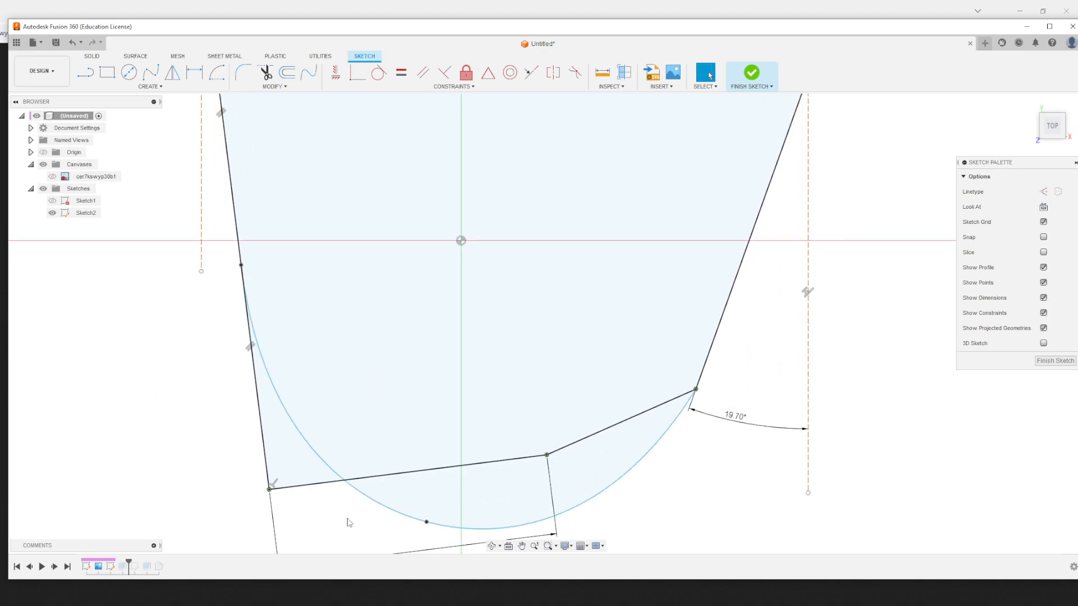
scroll(372, 387, up, 4)
scroll(317, 257, down, 3)
scroll(317, 117, up, 2)
scroll(315, 117, down, 1)
scroll(315, 117, up, 2)
scroll(316, 121, down, 1)
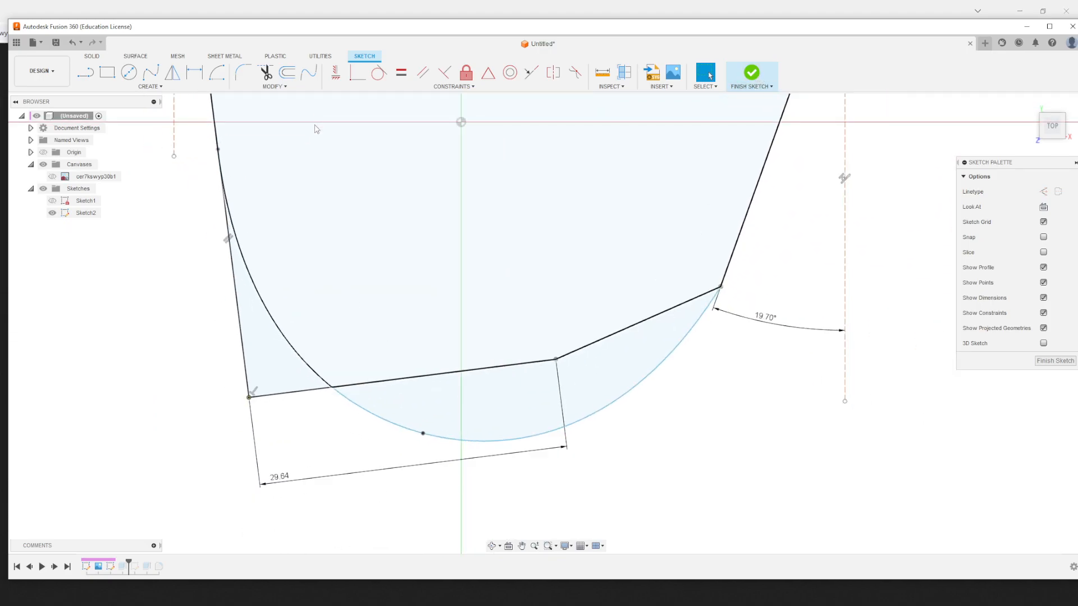
Convert the straight left edge beside the spline and the 29.64 mm bottom edge to construction lines
click(230, 262)
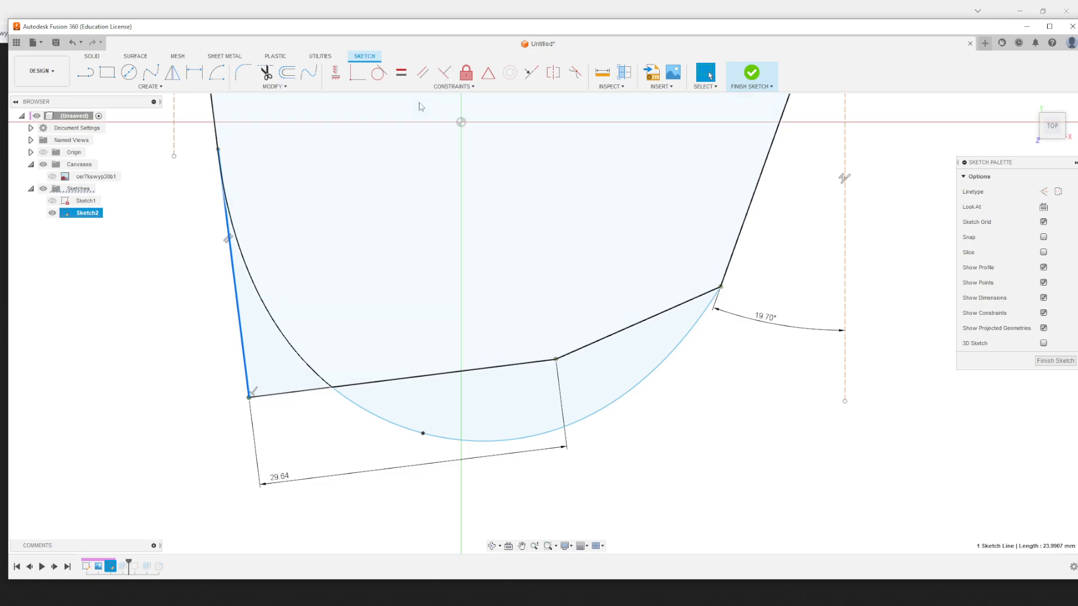
key(x)
click(214, 353)
scroll(312, 173, down, 2)
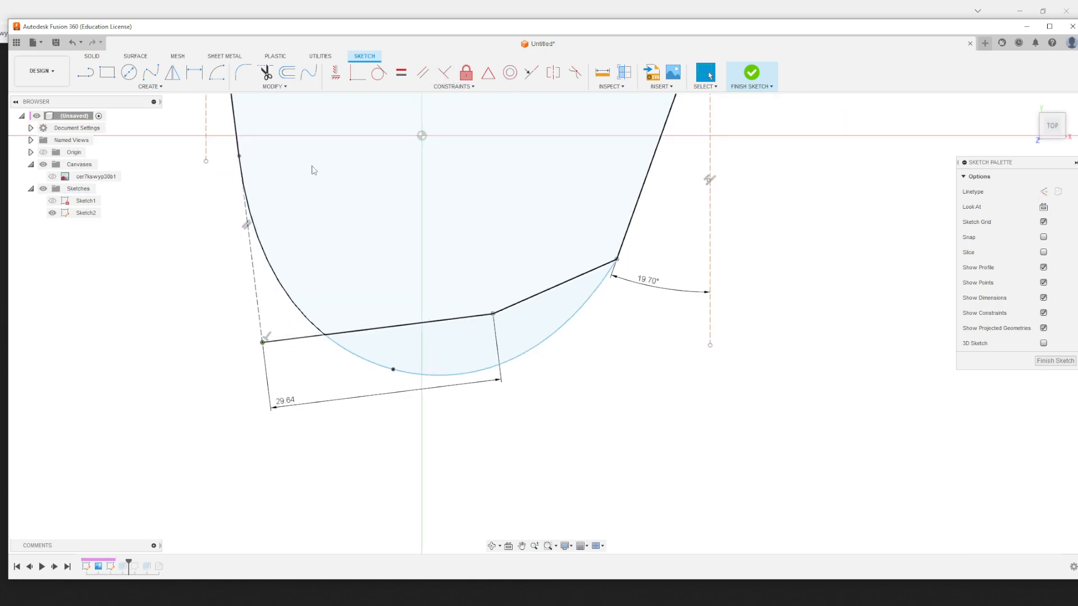
scroll(348, 104, up, 2)
click(326, 428)
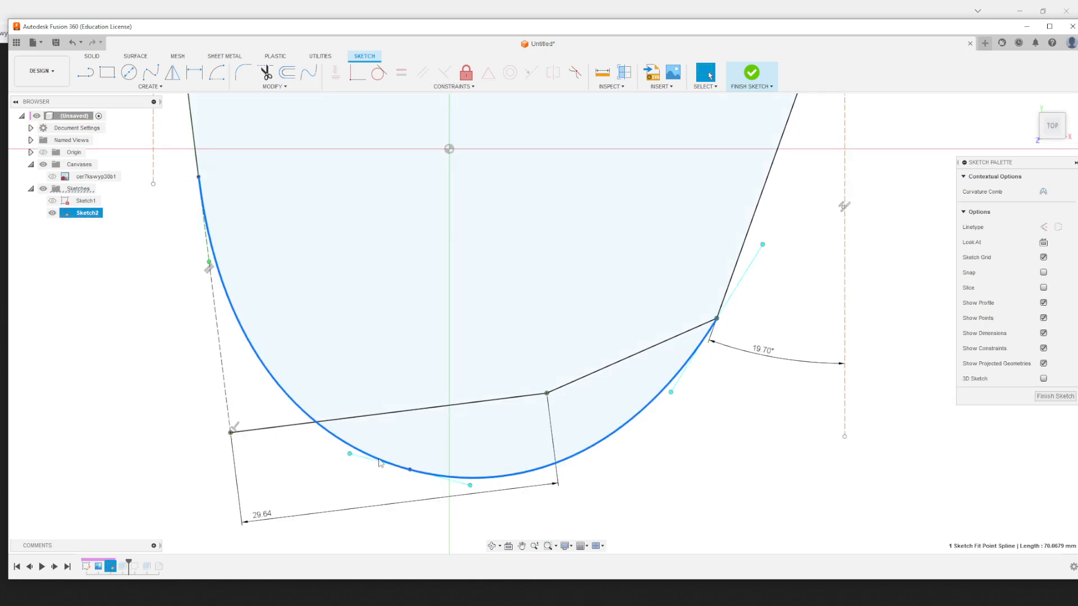
key(Escape)
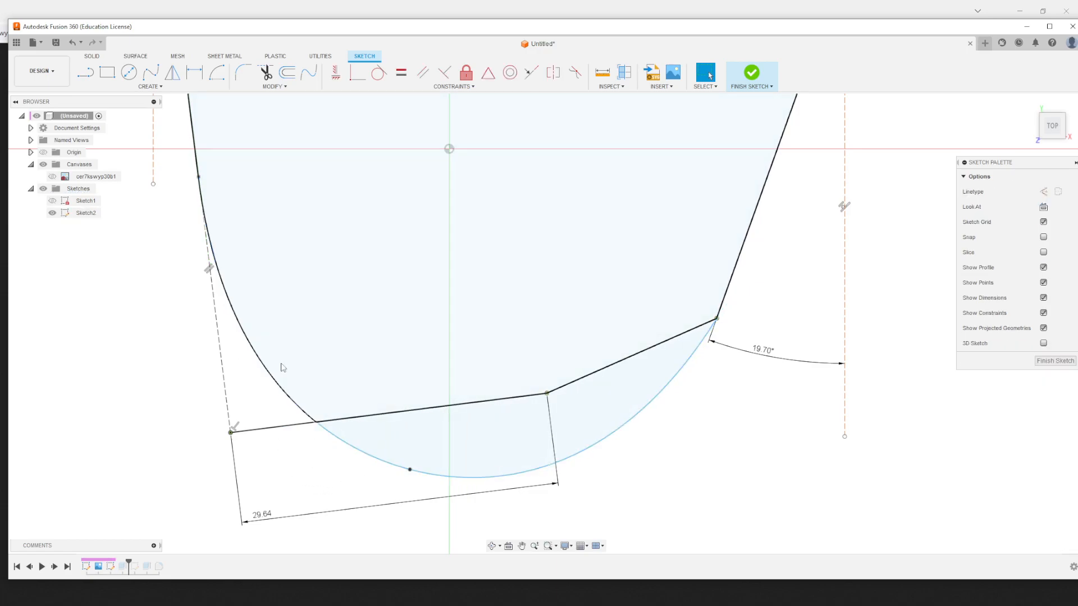
click(293, 425)
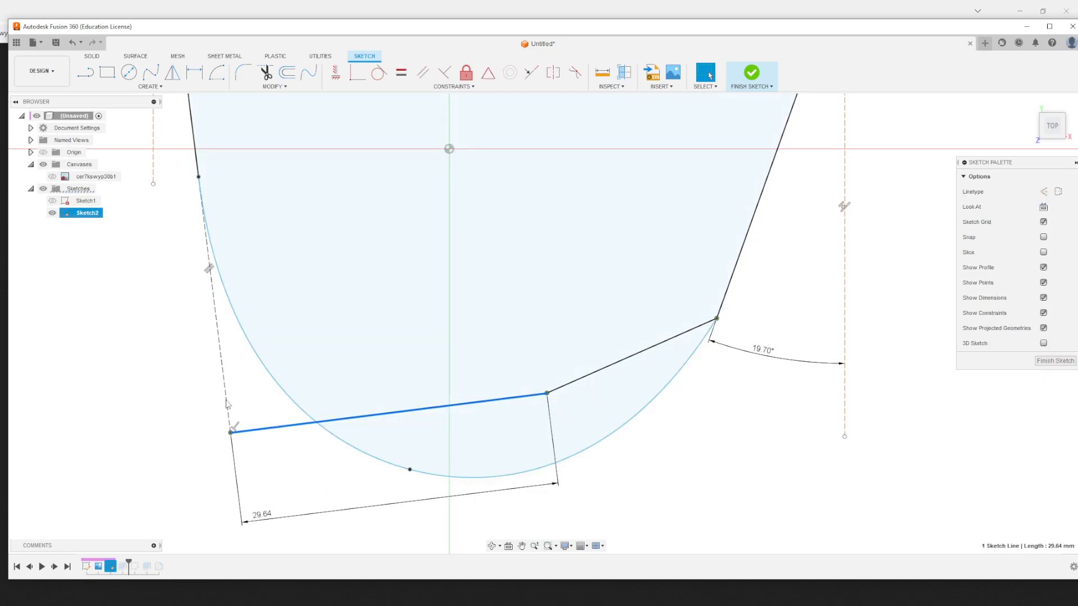
key(x)
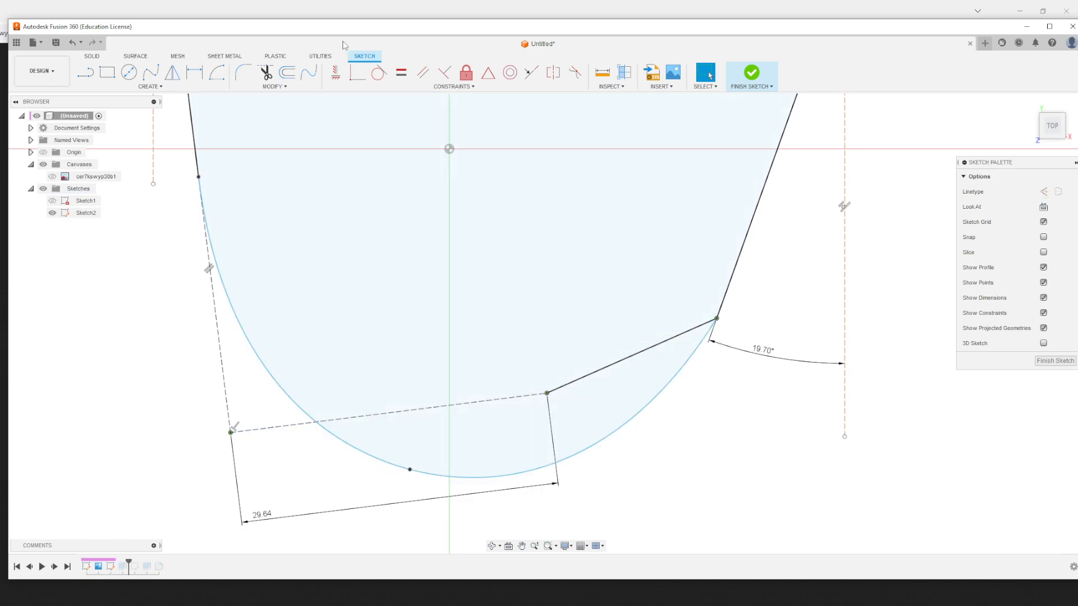
click(335, 439)
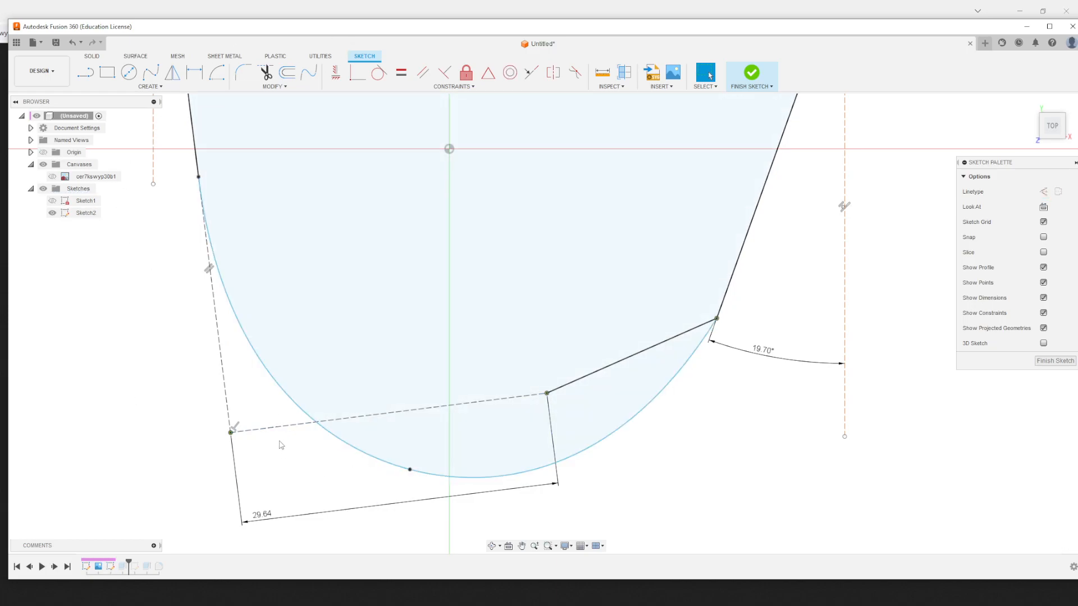
Draw a solid line from the spline's crossing with the bottom edge to that edge's far vertex, and check the enclosed profiles
click(85, 72)
click(316, 422)
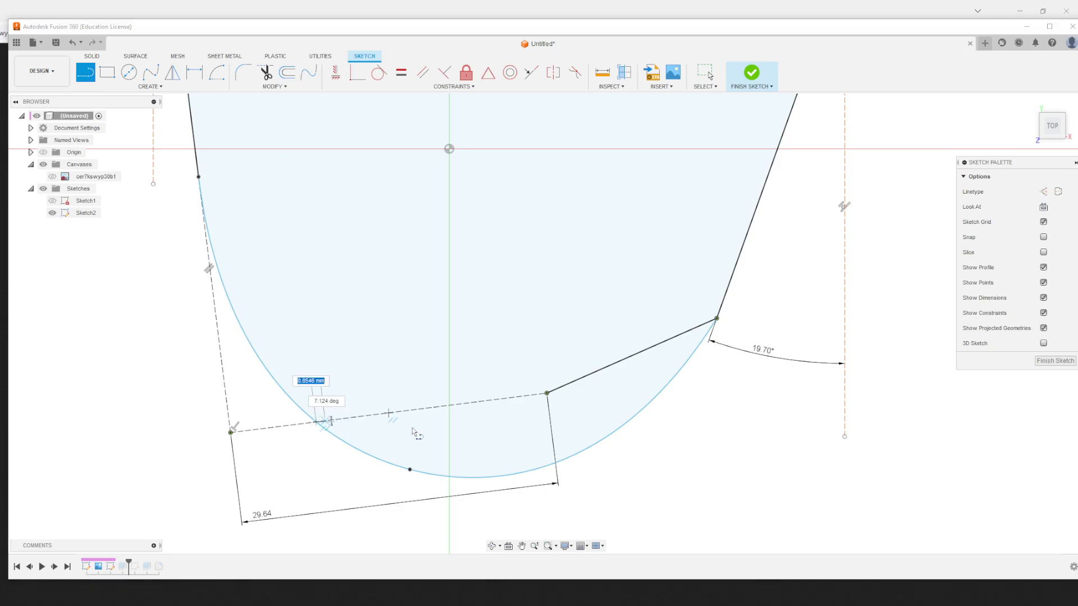
click(547, 393)
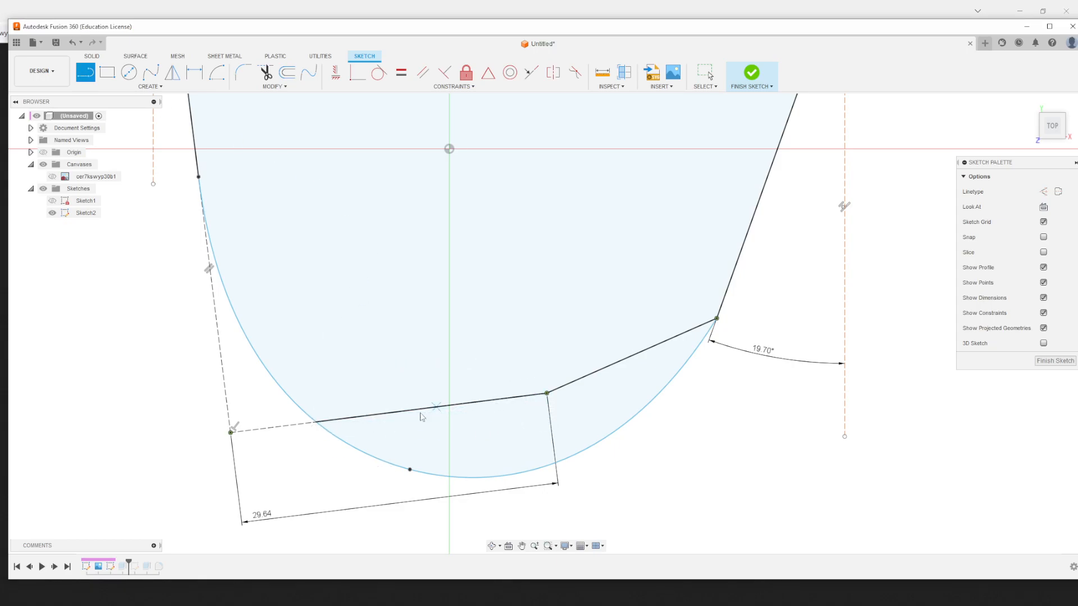
key(Escape)
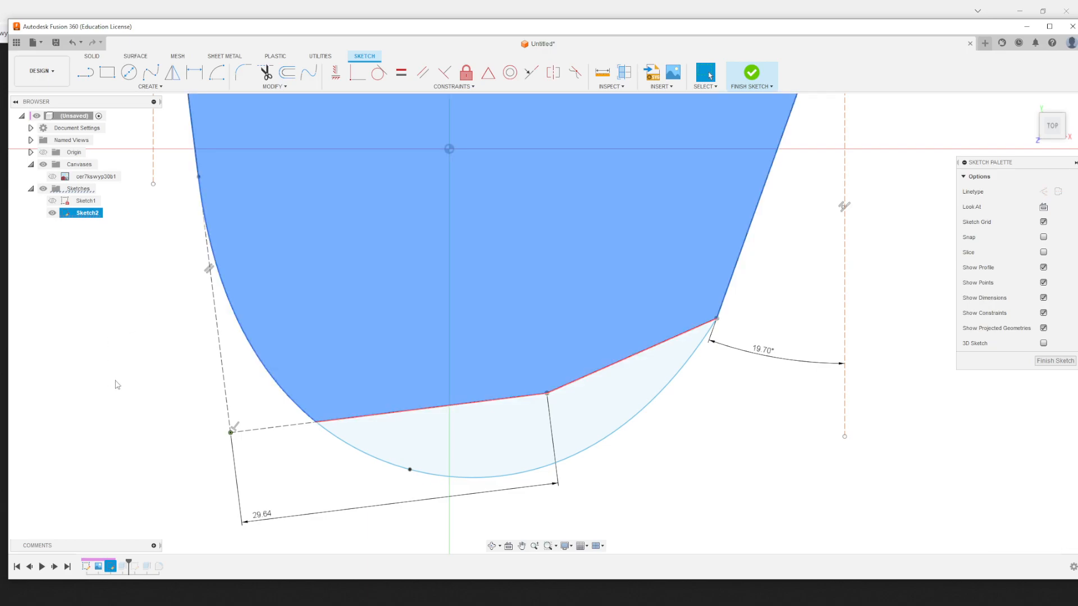
click(559, 436)
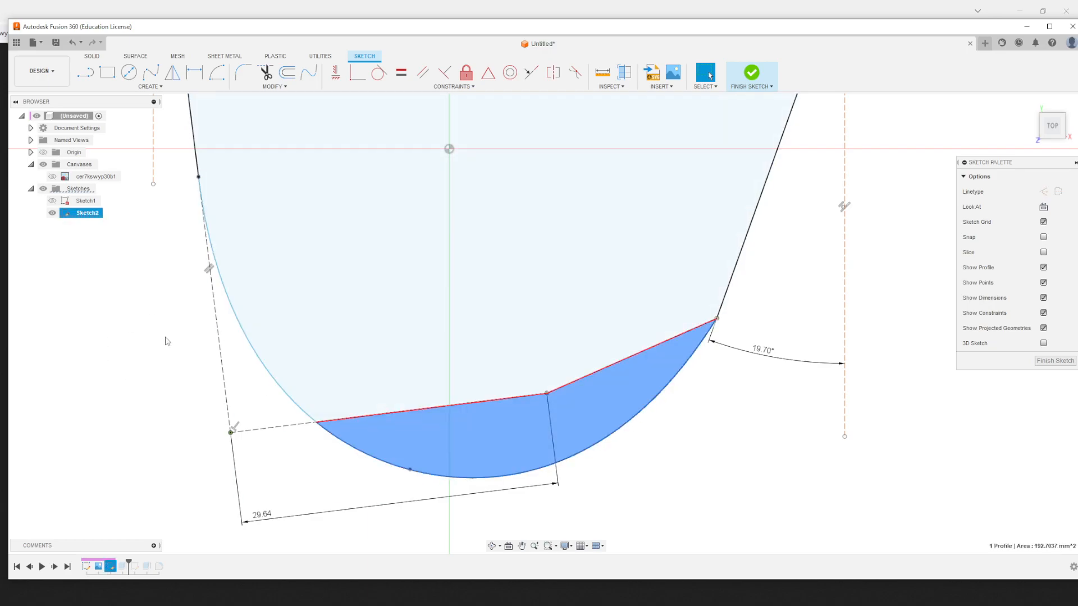
key(Escape)
click(221, 303)
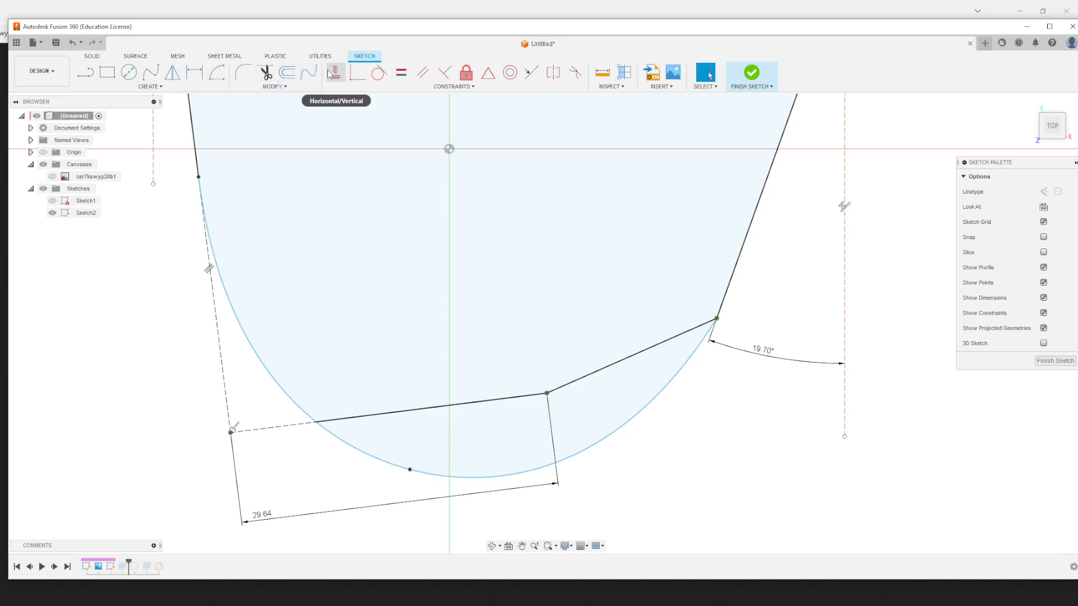
Trim the part of the spline that runs below the bottom edges
key(t)
click(370, 460)
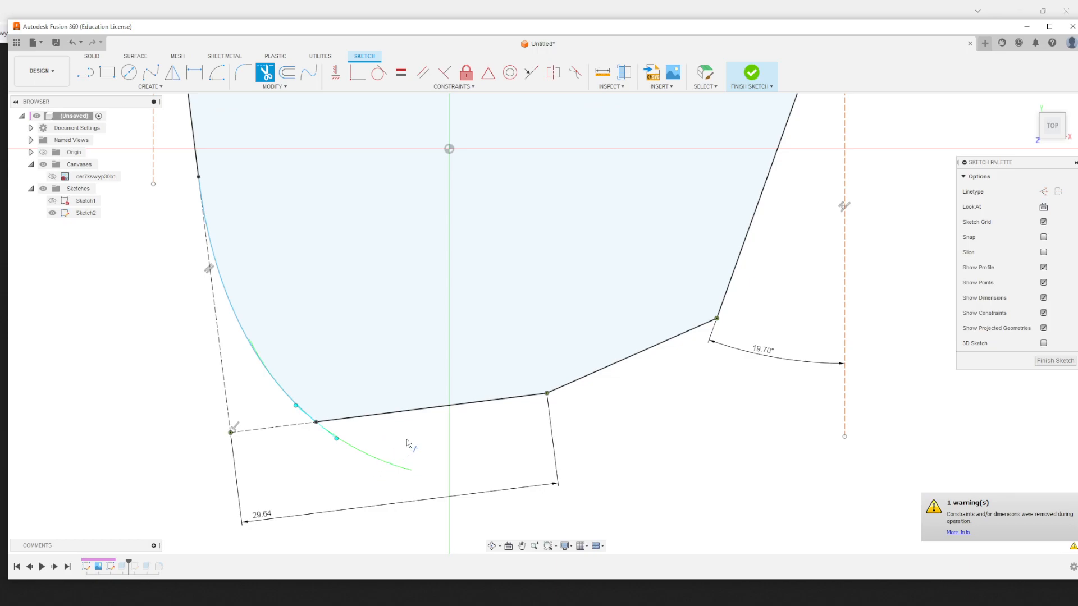
key(Escape)
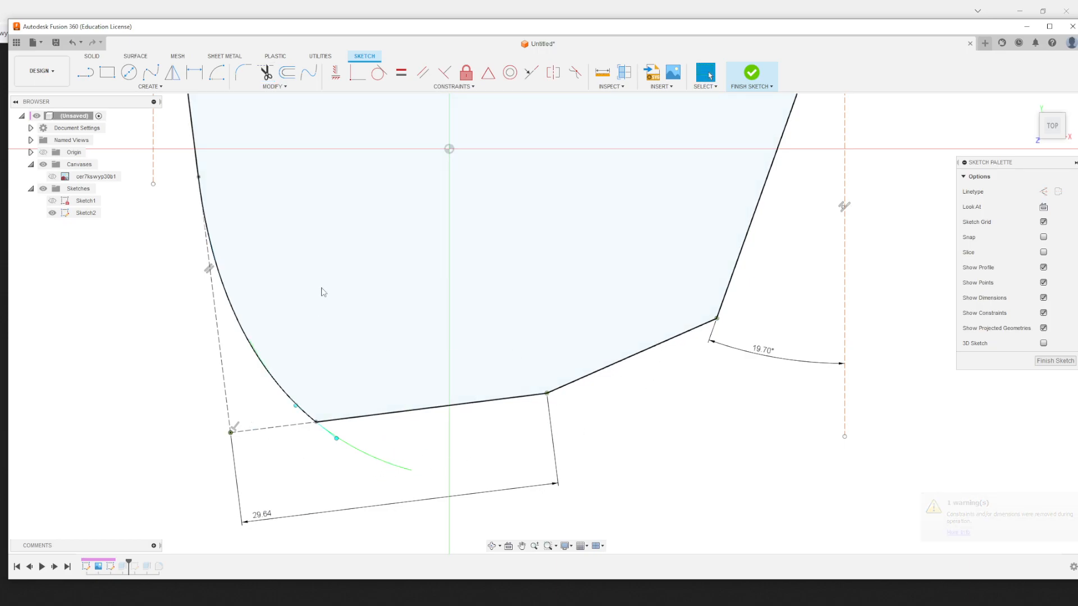
scroll(319, 303, down, 2)
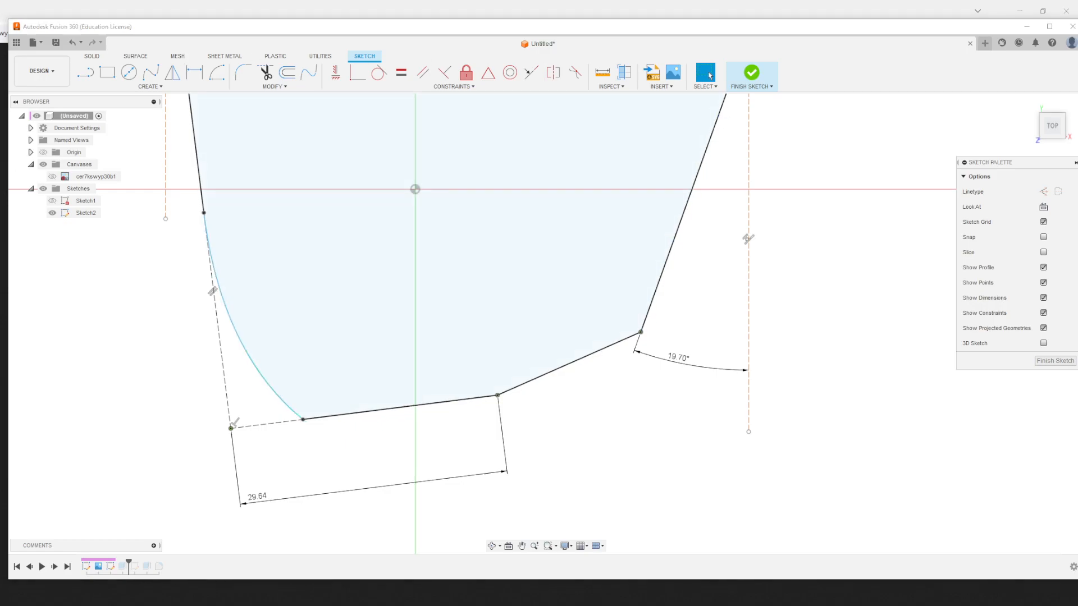
Undo the spline trim, the new bottom line and the construction conversions of the two edges
key(ctrl+z)
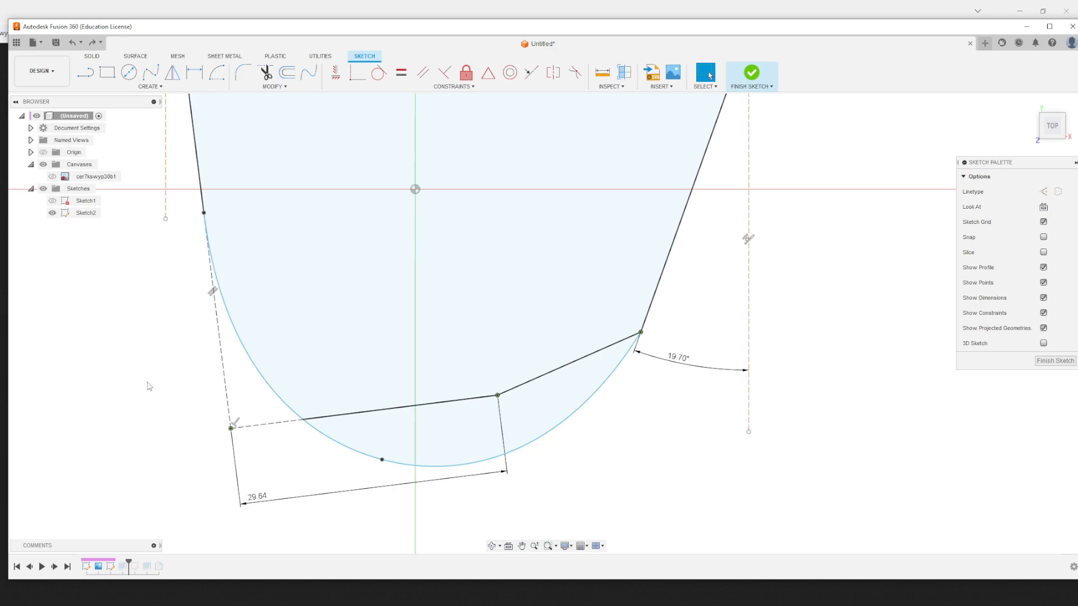
key(ctrl+z)
key(ctrl+z)
key(ctrl+z)
key(ctrl+z)
key(ctrl+z)
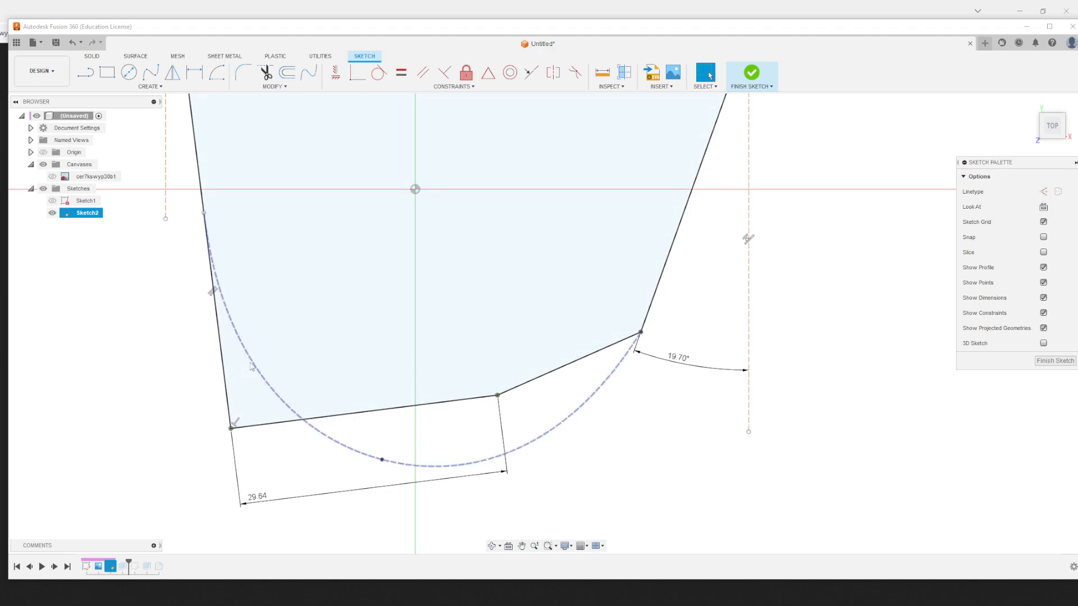
Move the spline's middle fit point slightly toward the bottom edge and turn the spline back into solid geometry
click(382, 460)
drag(382, 460, 379, 453)
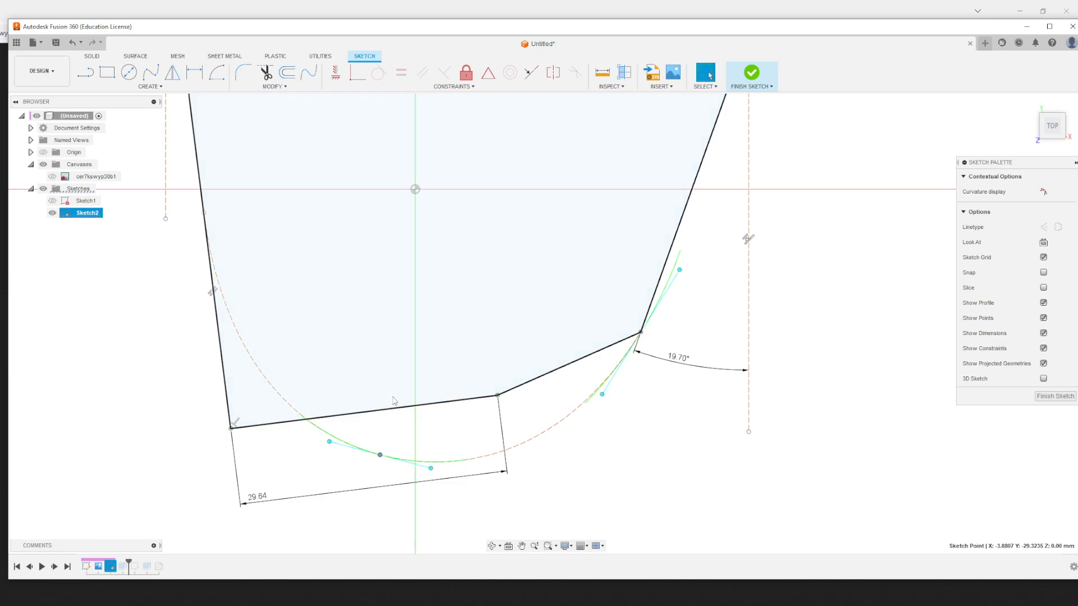
click(271, 389)
click(176, 408)
Try converting the straight left edge beside the spline to construction, and undo it
click(227, 385)
key(x)
click(181, 412)
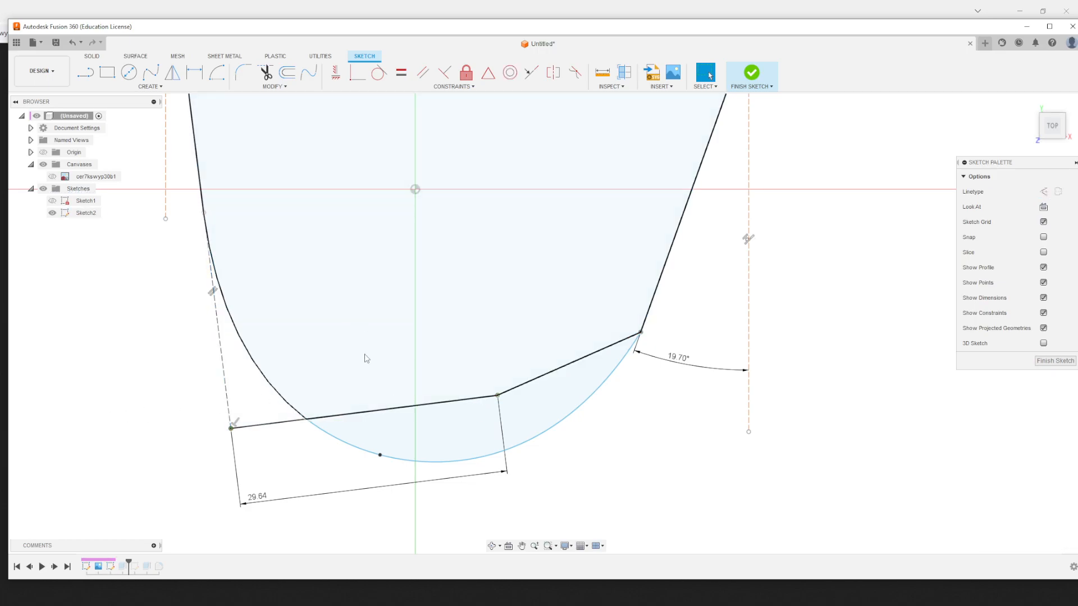
key(ctrl+z)
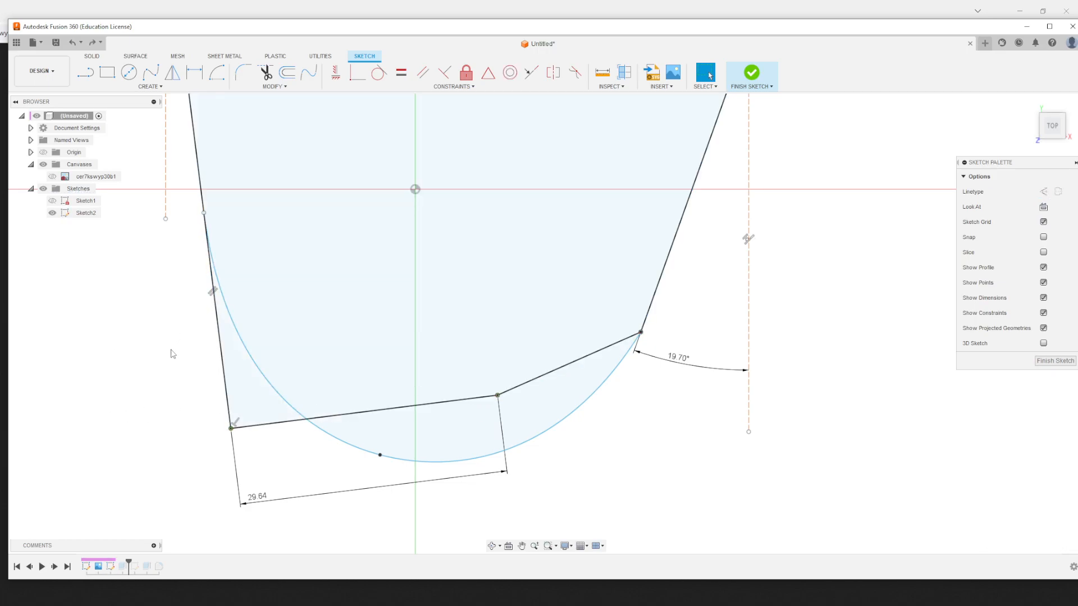
Duplicate the spline in place with Move/Copy and trim one copy beyond its crossing with the bottom edge
click(266, 372)
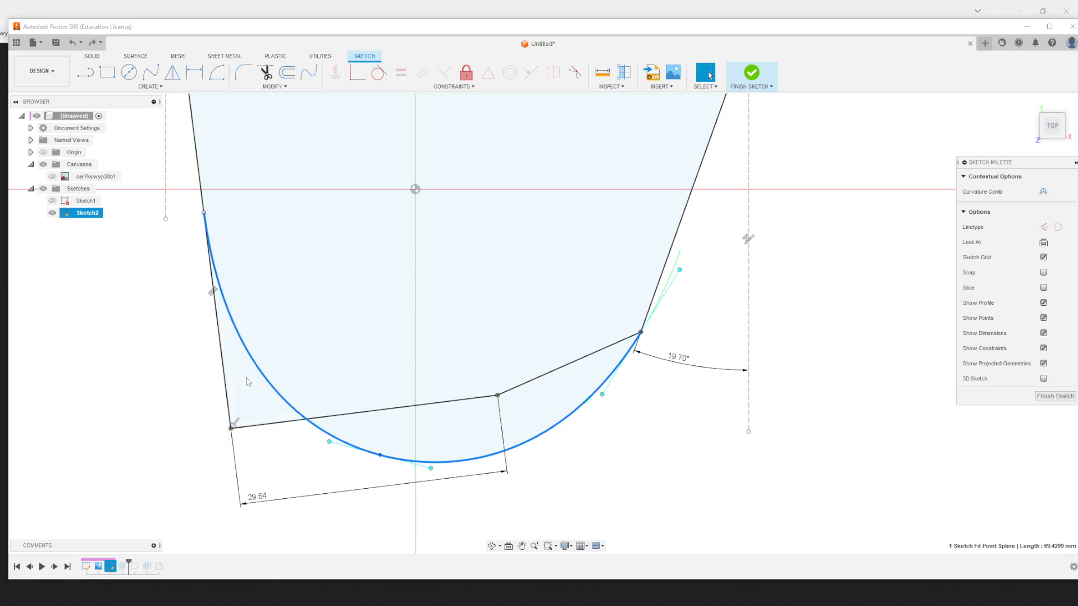
key(m)
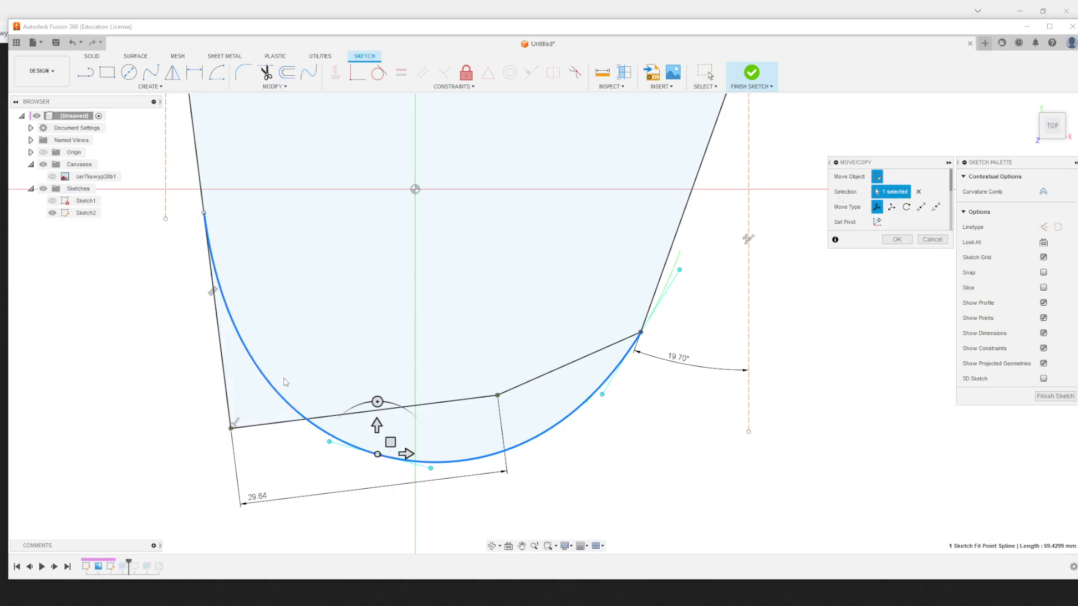
click(896, 240)
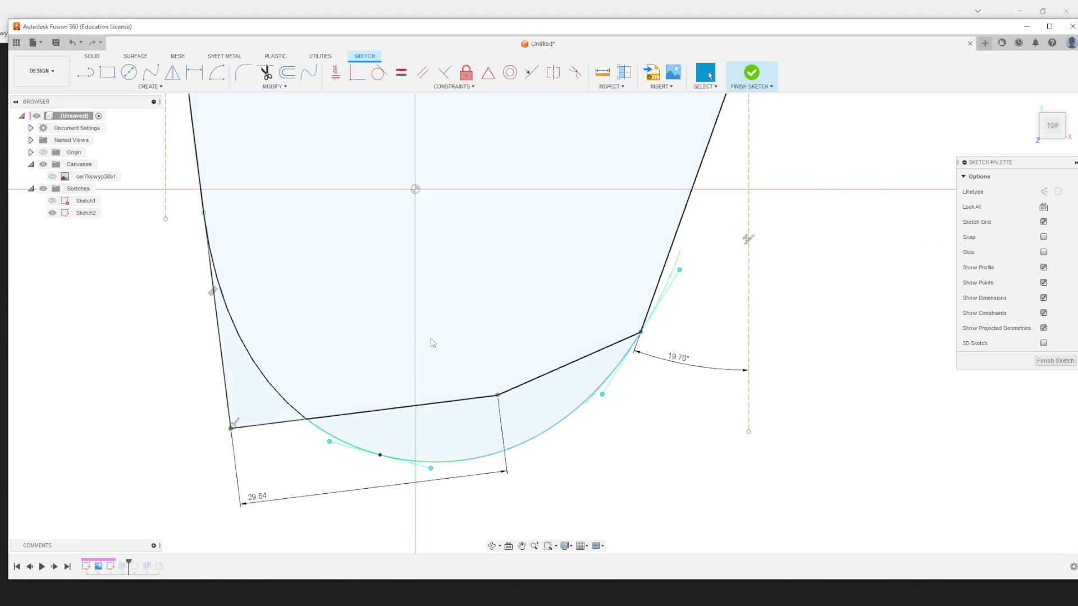
click(277, 77)
click(575, 405)
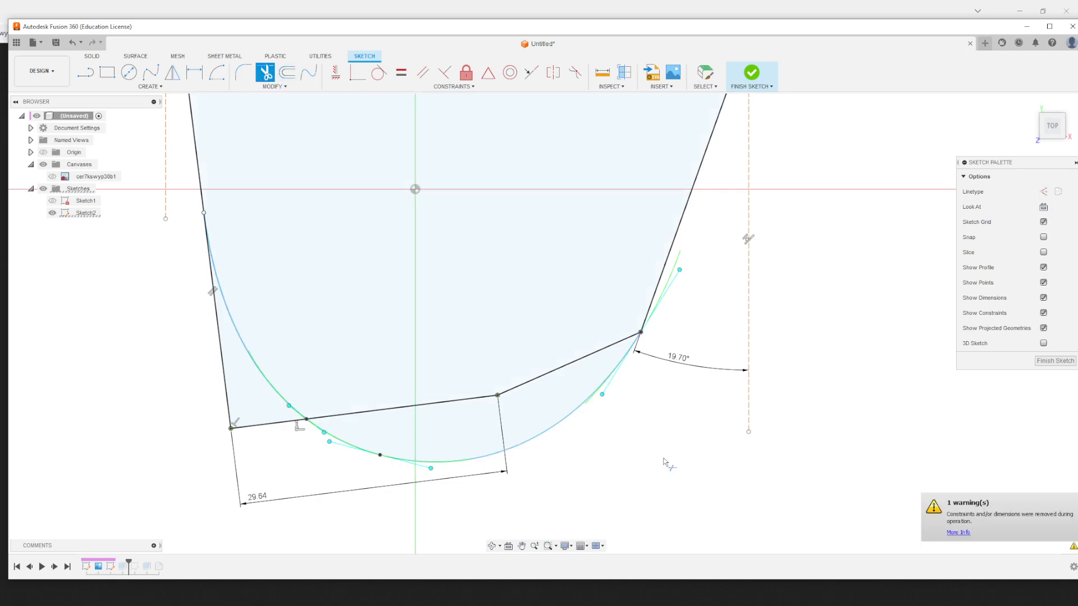
key(Escape)
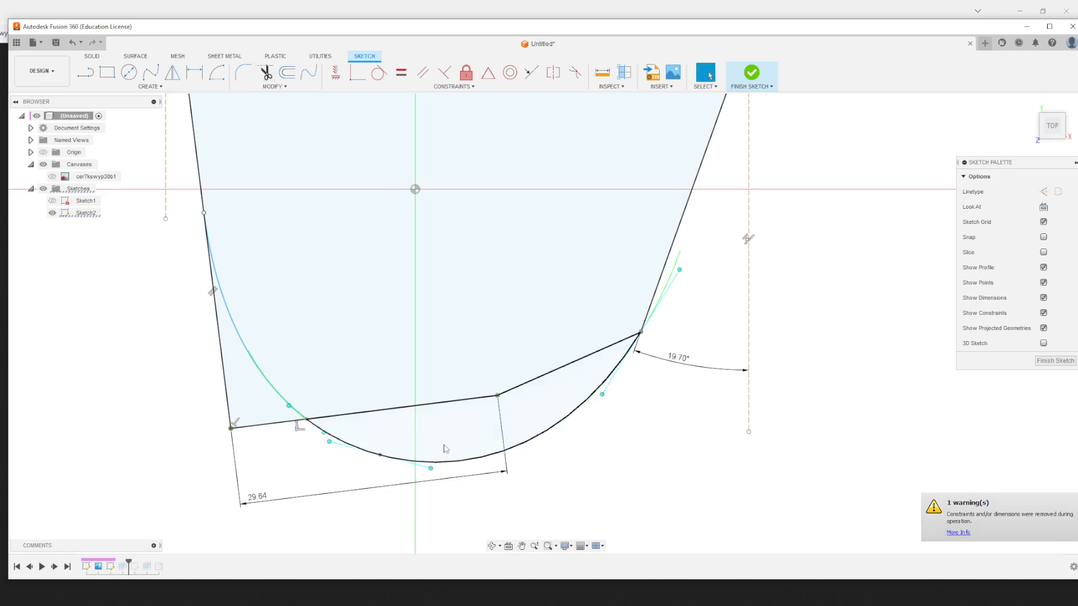
Convert the full-length spline, the straight left edge beside it and the 29.64 mm bottom edge to construction geometry
click(541, 436)
key(x)
click(387, 432)
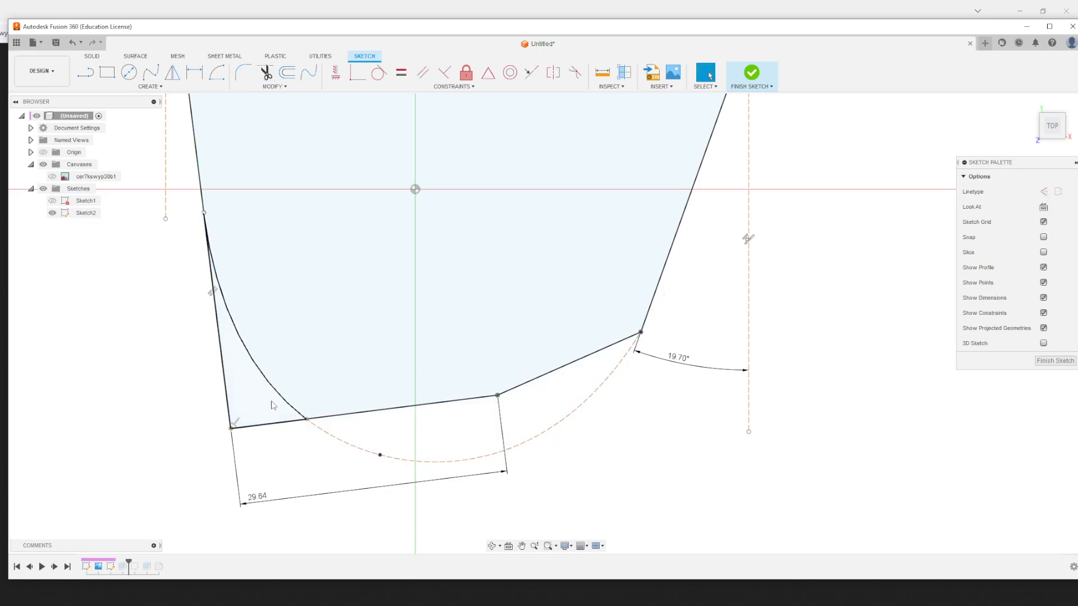
click(227, 398)
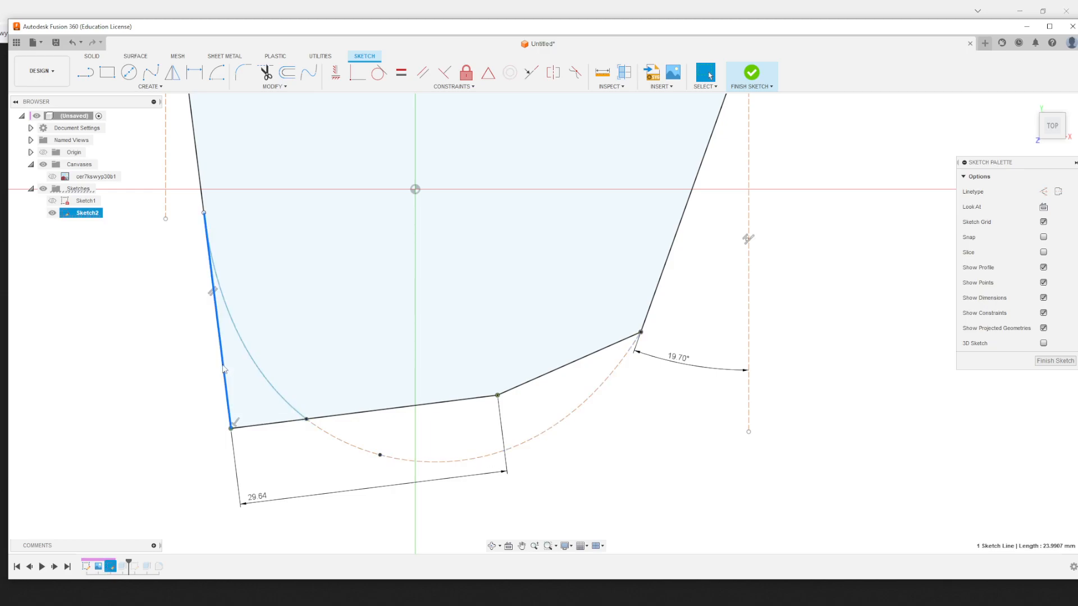
shift+click(261, 424)
key(x)
click(166, 385)
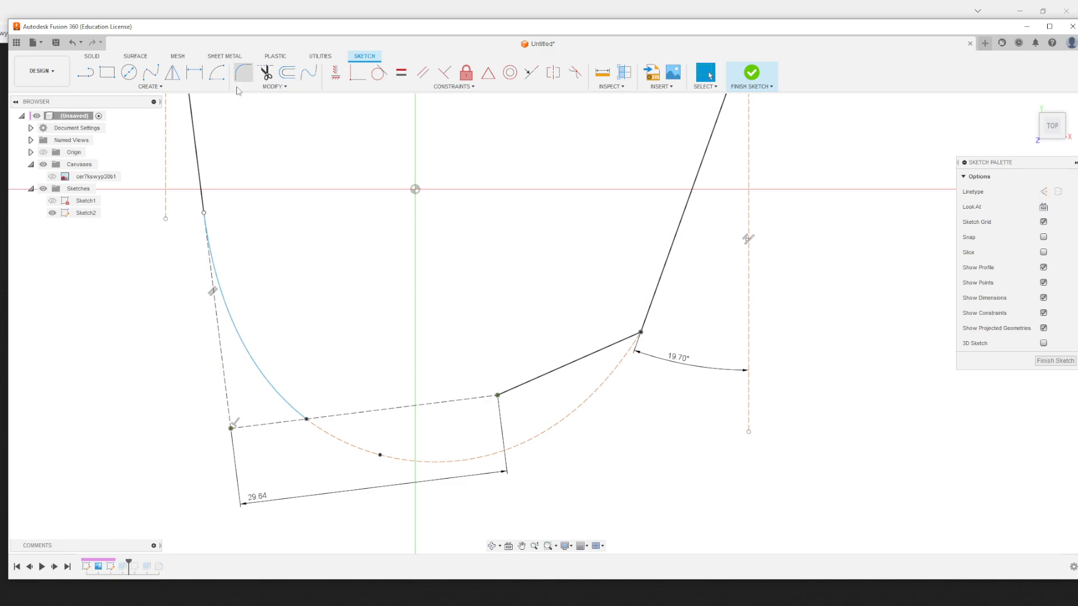
Draw a line from the trimmed spline's lower end to the far vertex of the bottom edge to close the profile
click(85, 71)
click(306, 420)
click(497, 396)
key(Escape)
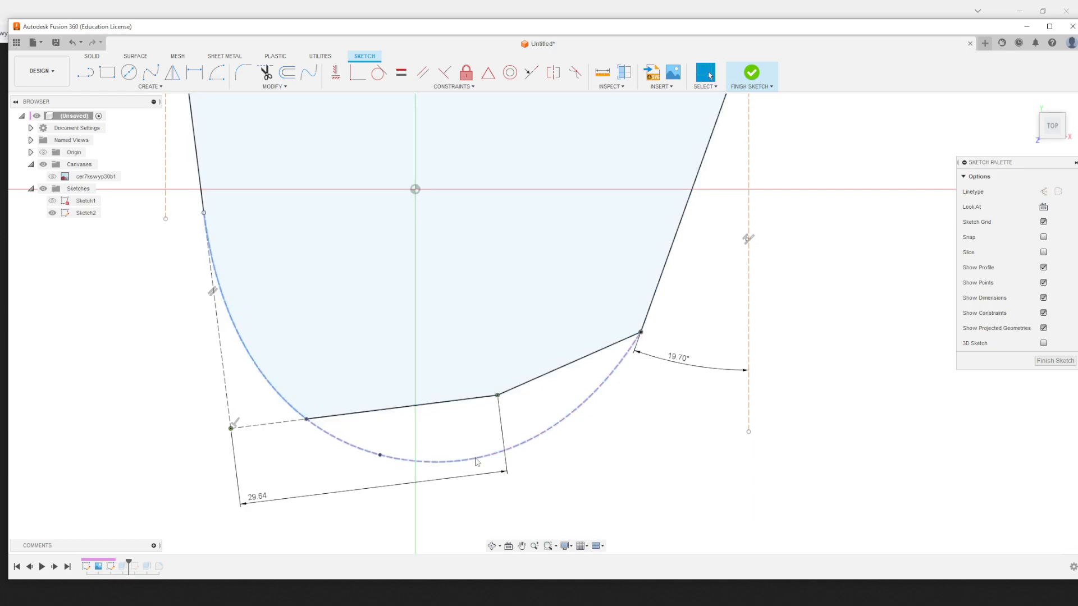
Try moving the construction spline's middle fit point outward below the corner, and undo the move
click(477, 461)
drag(380, 454, 330, 485)
key(ctrl+z)
Apply a Coincident constraint where the trimmed spline meets the construction spline, and move the construction spline outward toward the original corner
click(312, 425)
ctrl+click(307, 421)
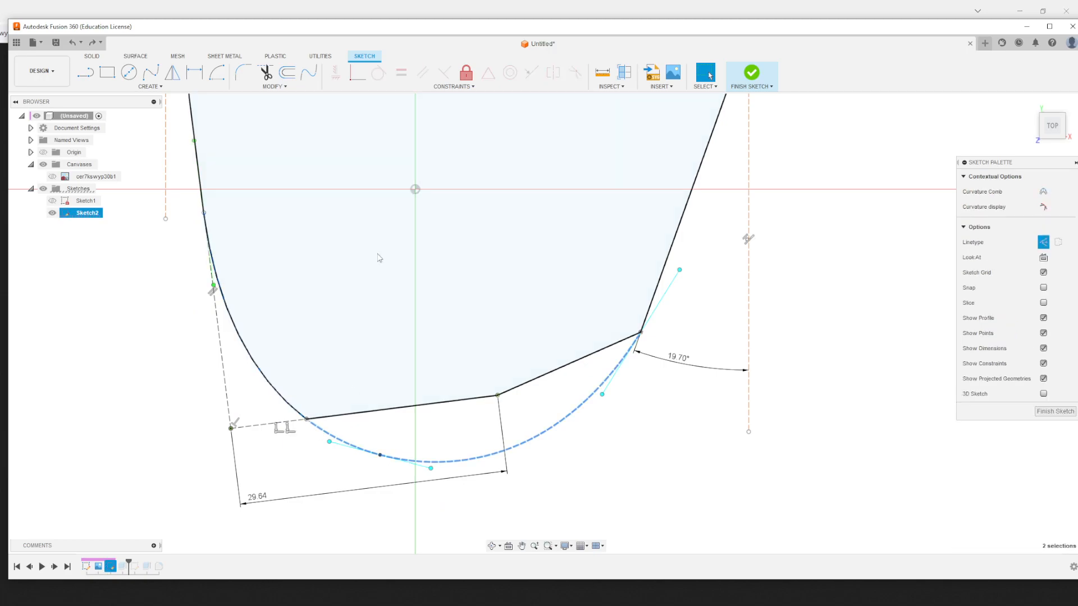
click(358, 72)
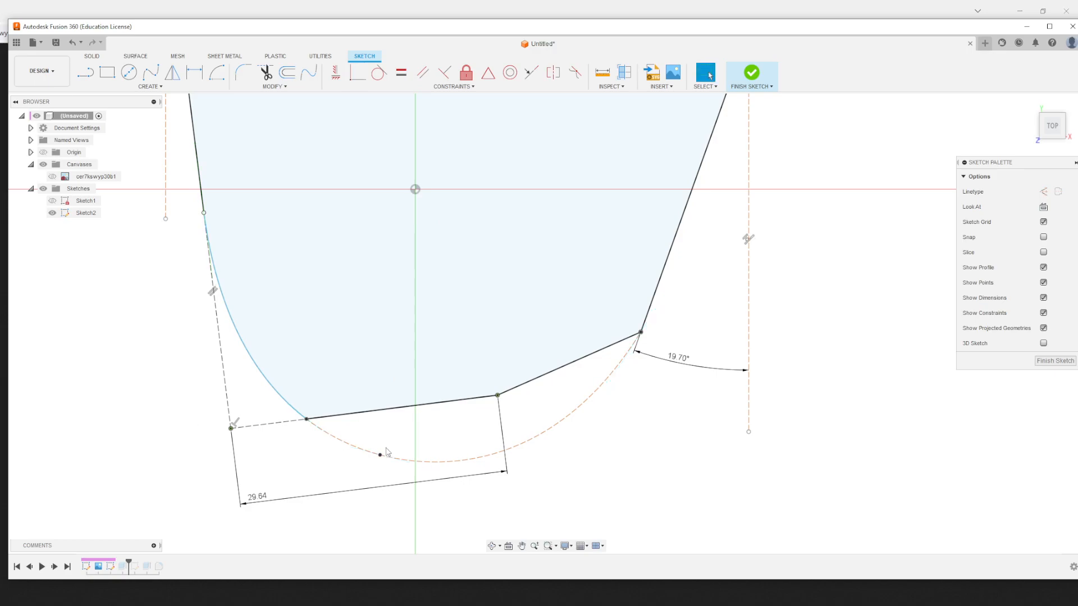
click(361, 447)
drag(361, 448, 330, 489)
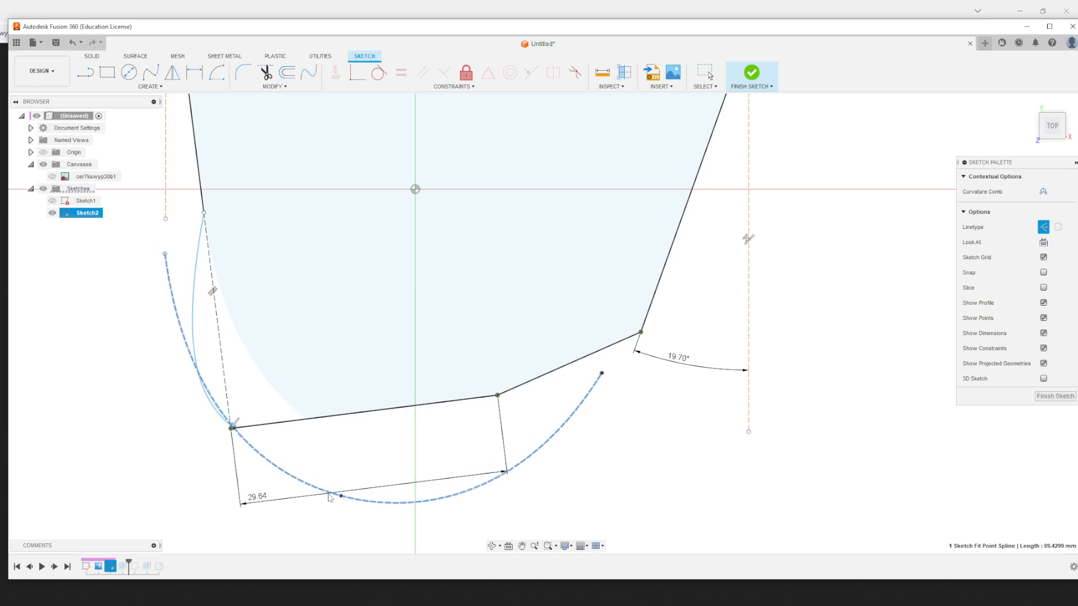
Move the construction spline's right end point to the outline's lower-right vertex and apply a Coincident constraint between the two points
click(618, 372)
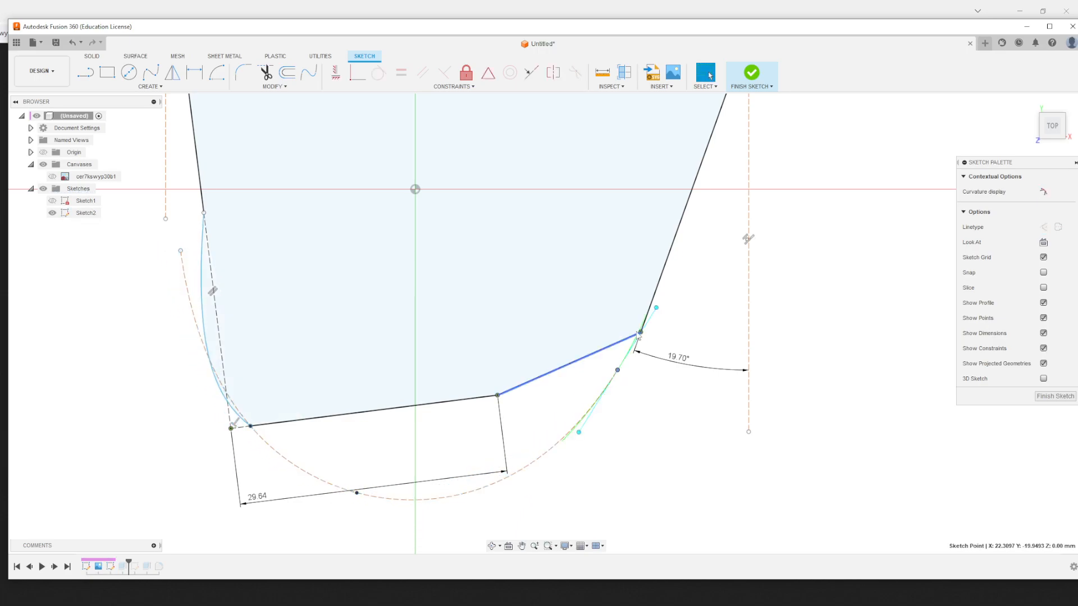
scroll(651, 325, up, 5)
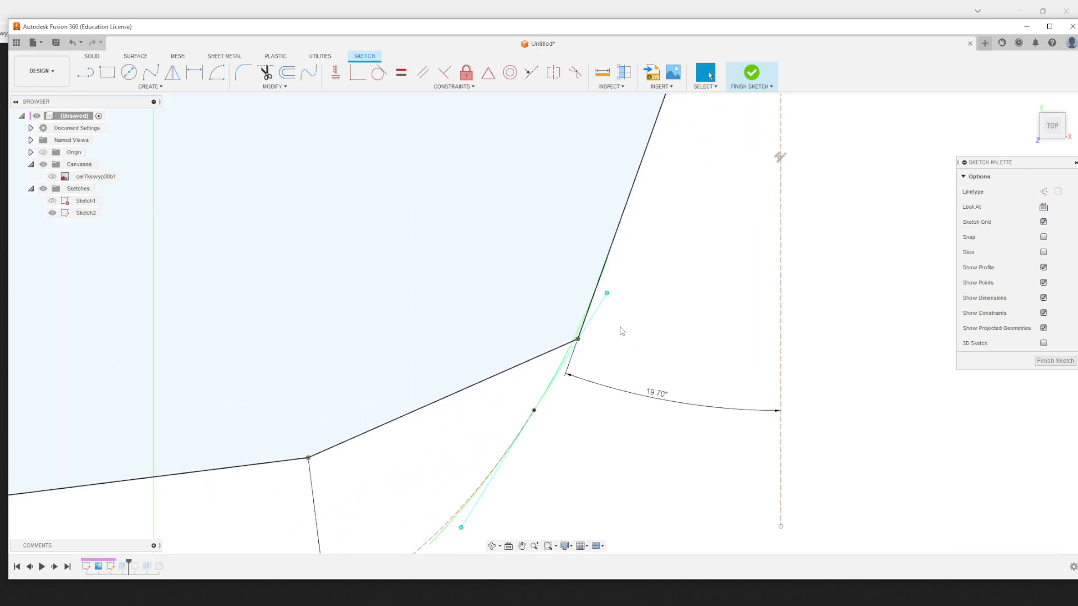
drag(530, 430, 595, 356)
ctrl+click(590, 332)
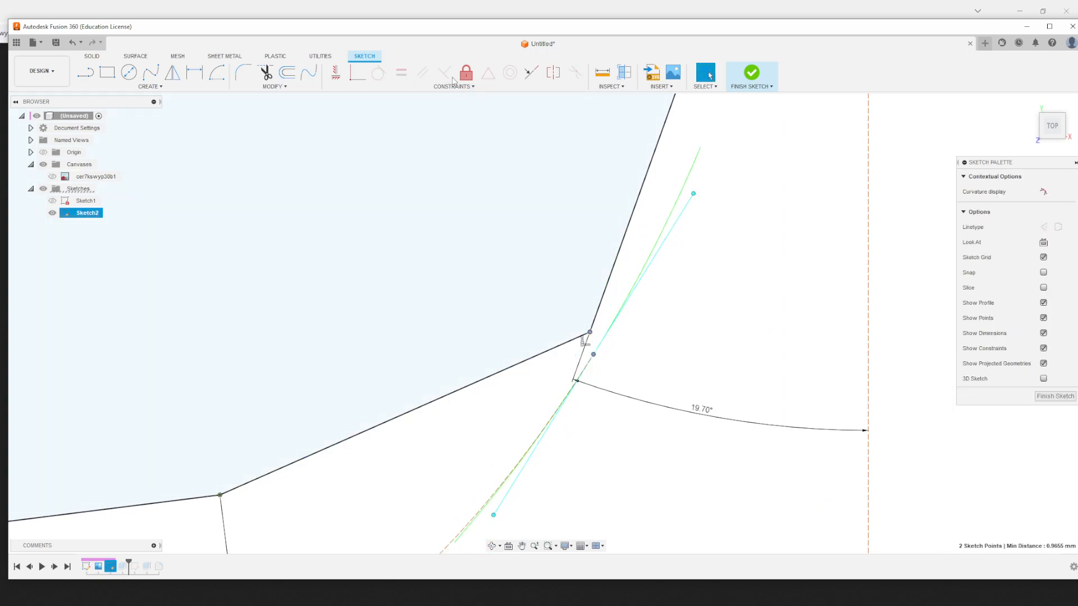
click(358, 73)
Make the upper ends of the construction spline and trimmed spline coincident, and move the shared point onto the left edge's lower endpoint
scroll(211, 246, down, 3)
scroll(102, 247, up, 3)
middle_drag(76, 248, 270, 363)
scroll(270, 336, up, 2)
click(239, 316)
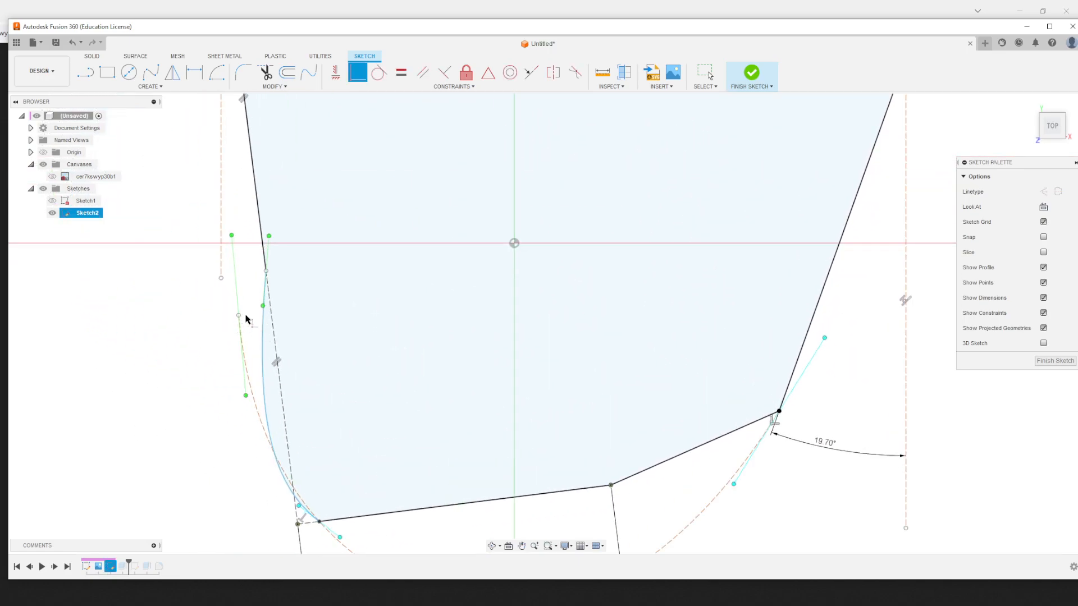
key(Escape)
click(239, 317)
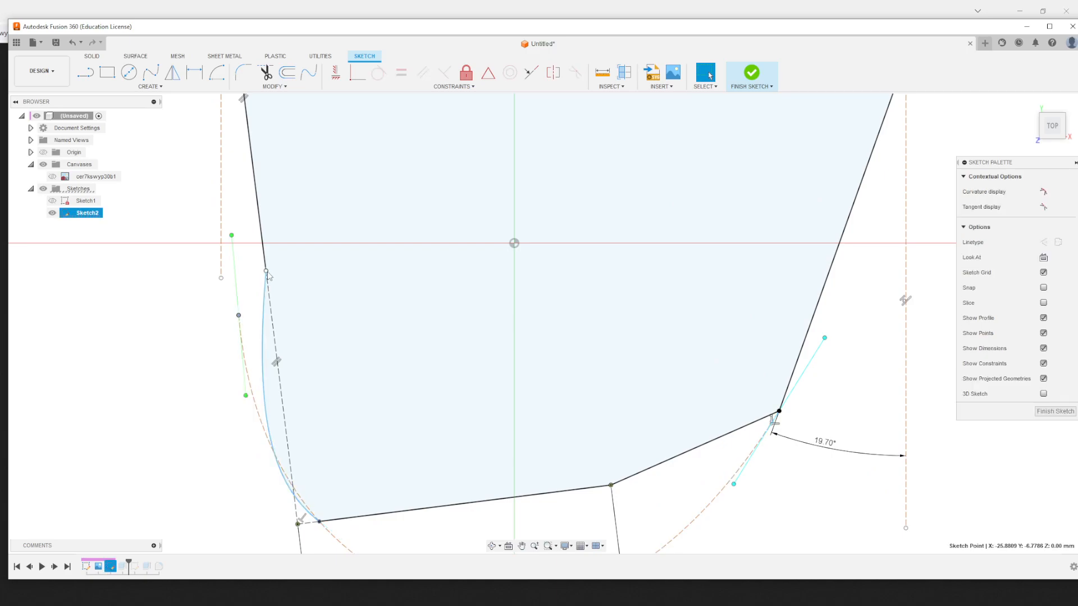
ctrl+click(266, 272)
click(358, 74)
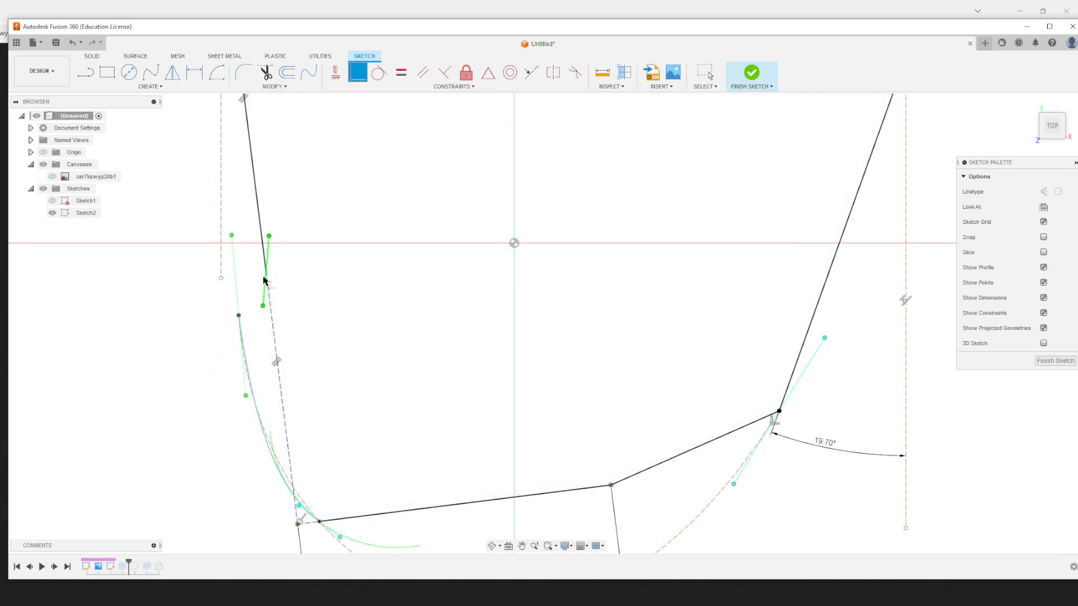
key(Escape)
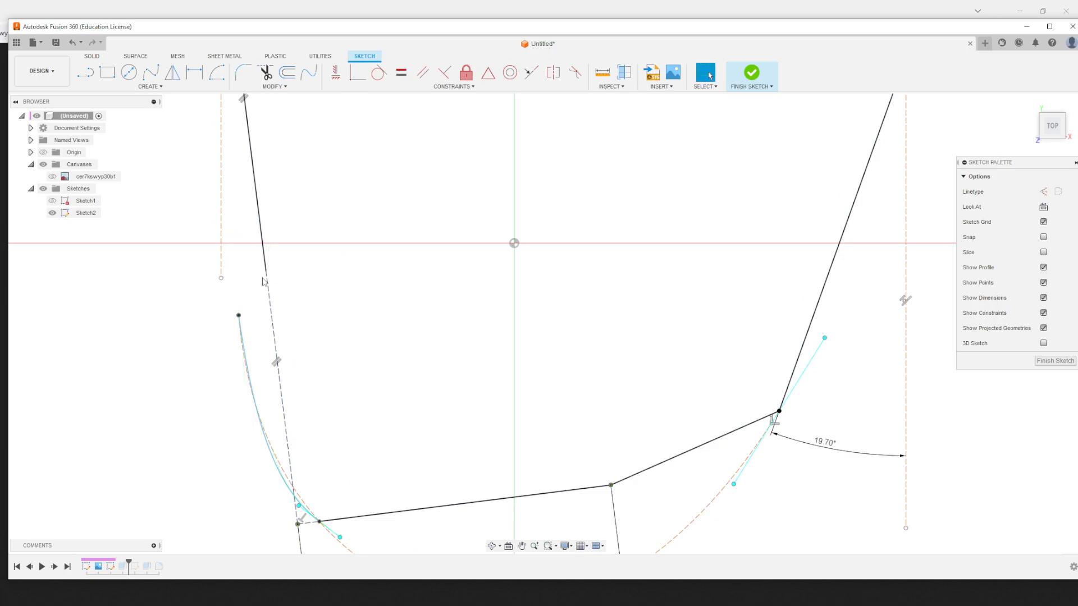
drag(239, 317, 266, 273)
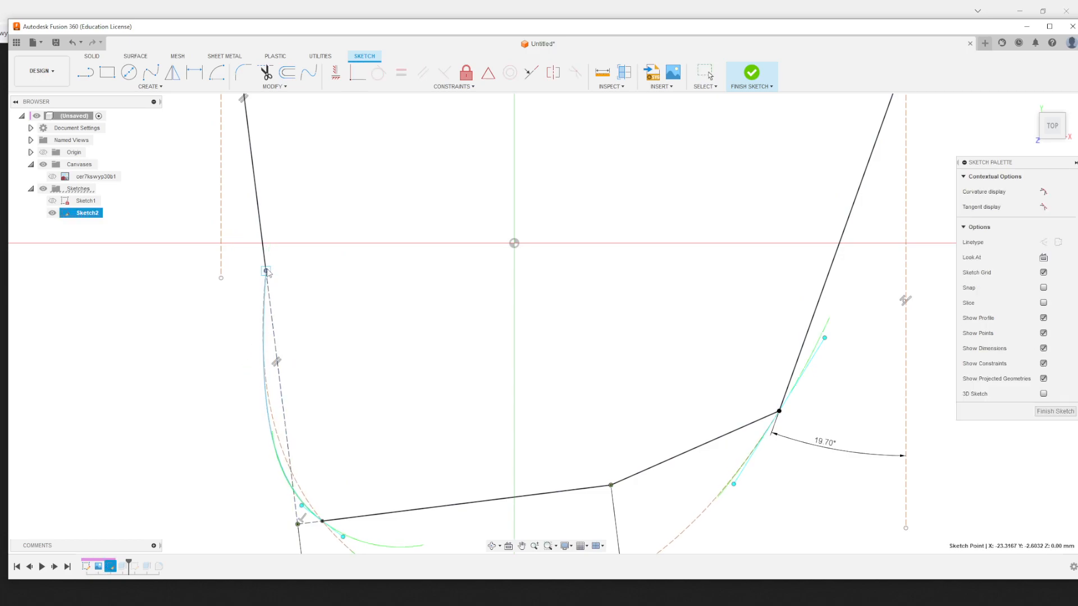
Examine the point where the trimmed spline meets the bottom edge and how the reshaped corner follows the construction spline
scroll(247, 369, down, 2)
scroll(297, 449, up, 2)
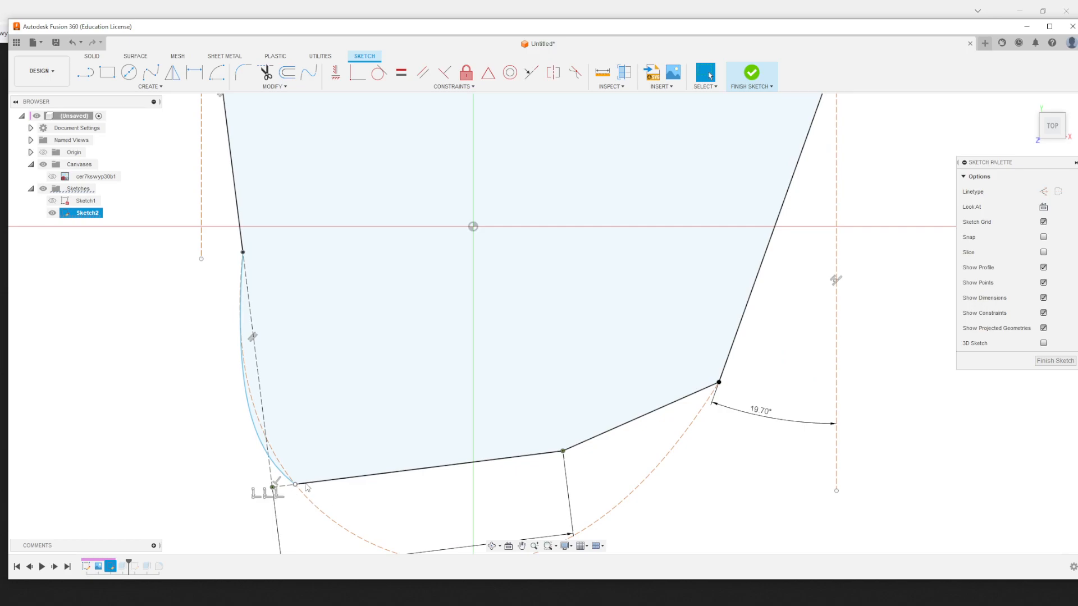
click(292, 487)
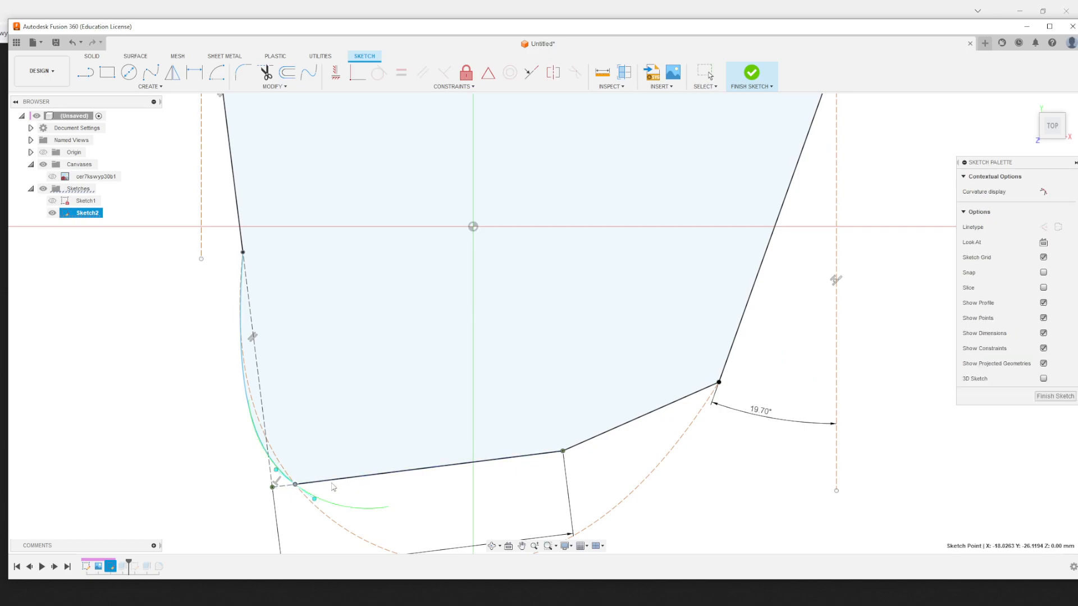
scroll(207, 474, down, 2)
scroll(241, 516, up, 3)
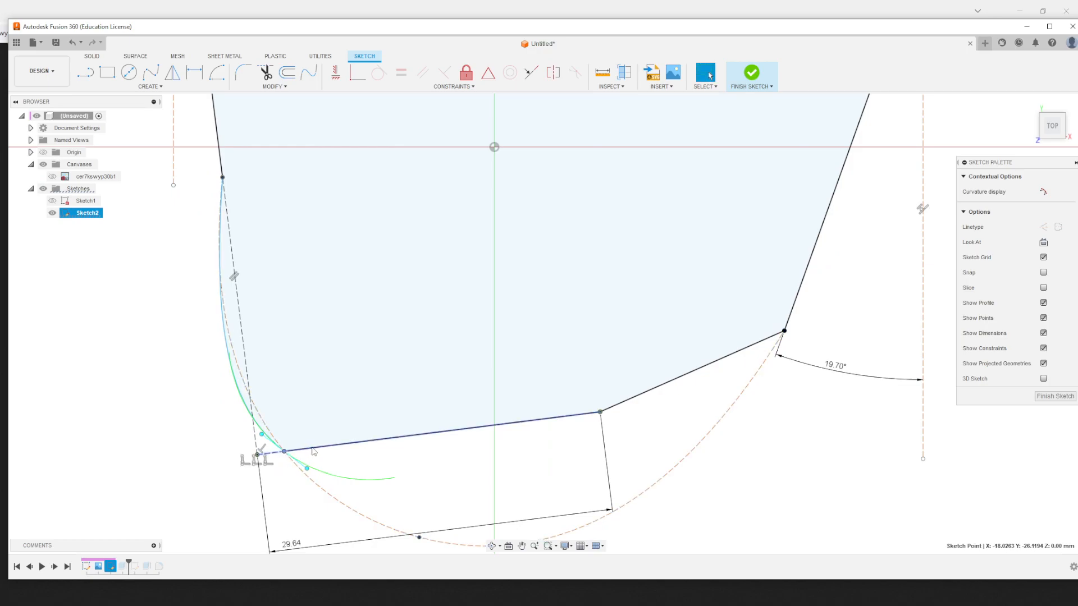
click(311, 448)
key(Escape)
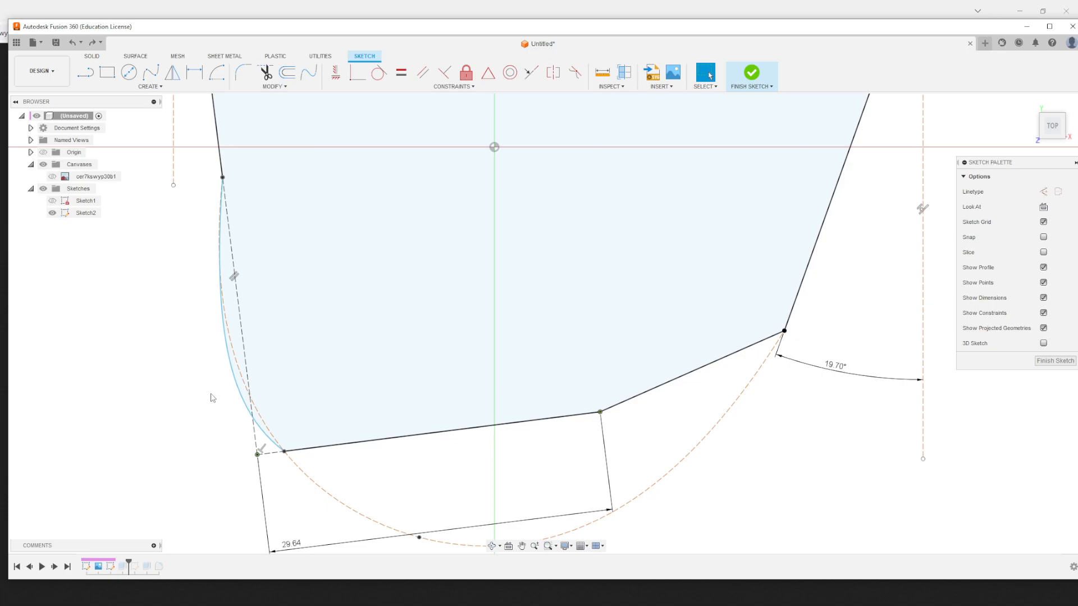
scroll(177, 346, down, 3)
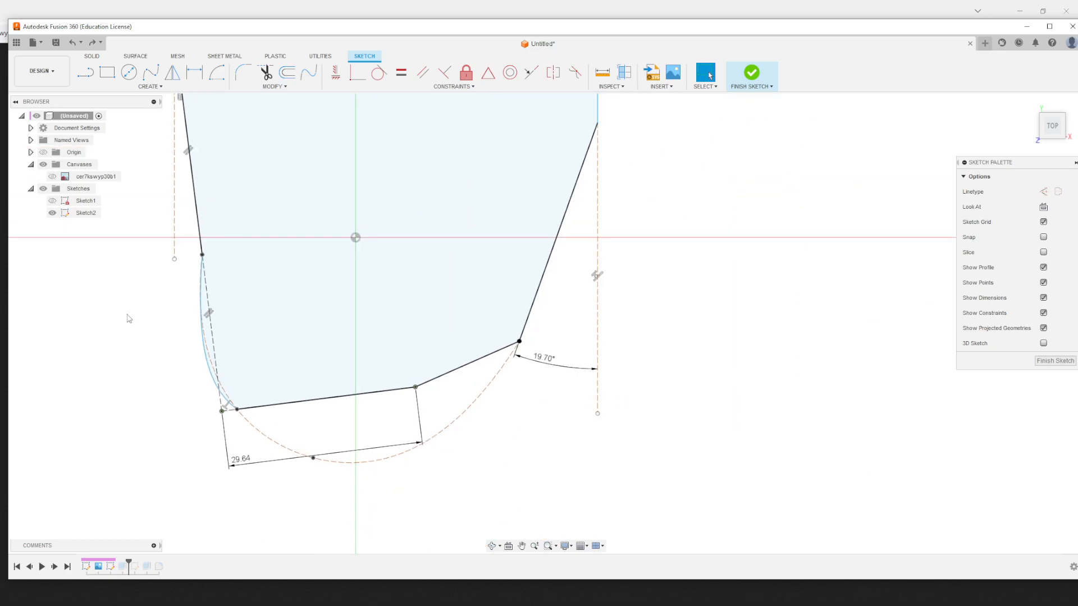
Undo the splines' end-point moves and Coincident constraints and the construction spline's outward shift, back to the earlier rounded corner
key(ctrl+z)
key(ctrl+z)
key(ctrl+z)
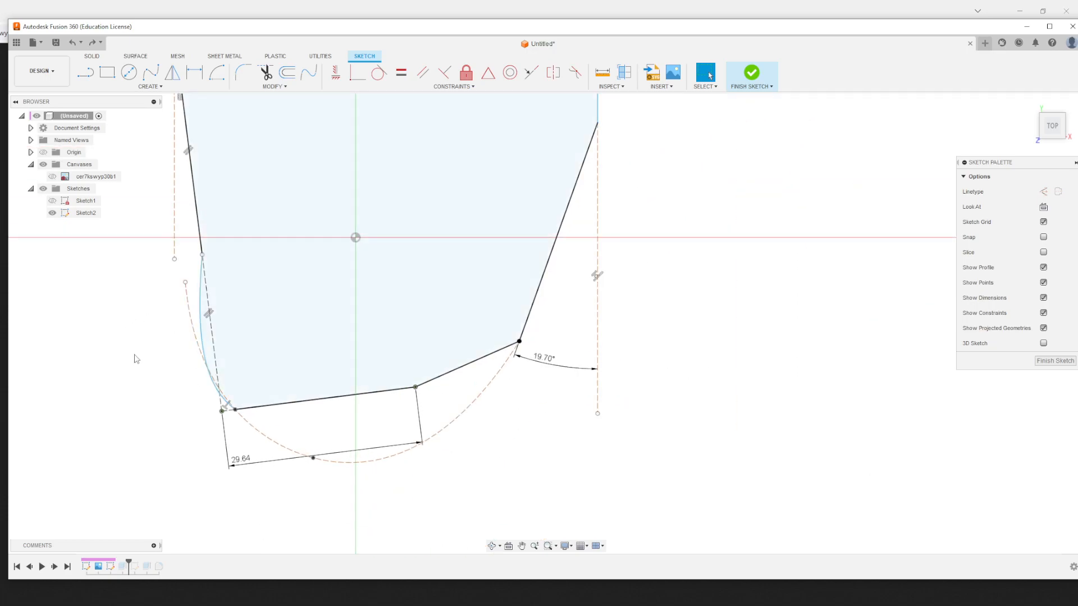
key(ctrl+z)
key(ctrl+z)
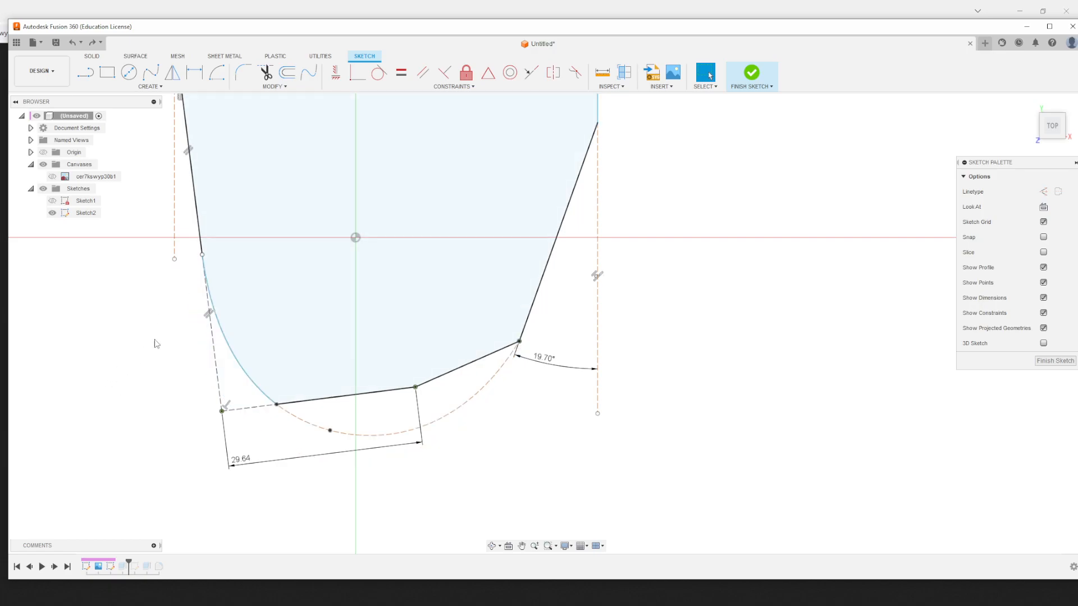
Check which constraints are available between the trimmed spline and the construction spline, without applying any
scroll(289, 209, up, 2)
scroll(245, 470, down, 1)
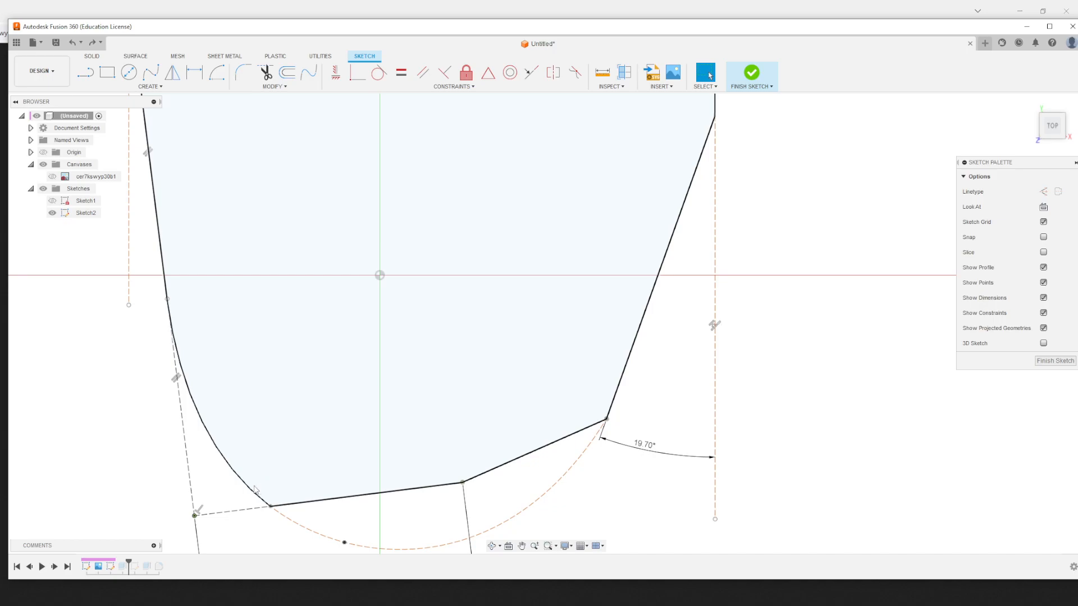
click(258, 495)
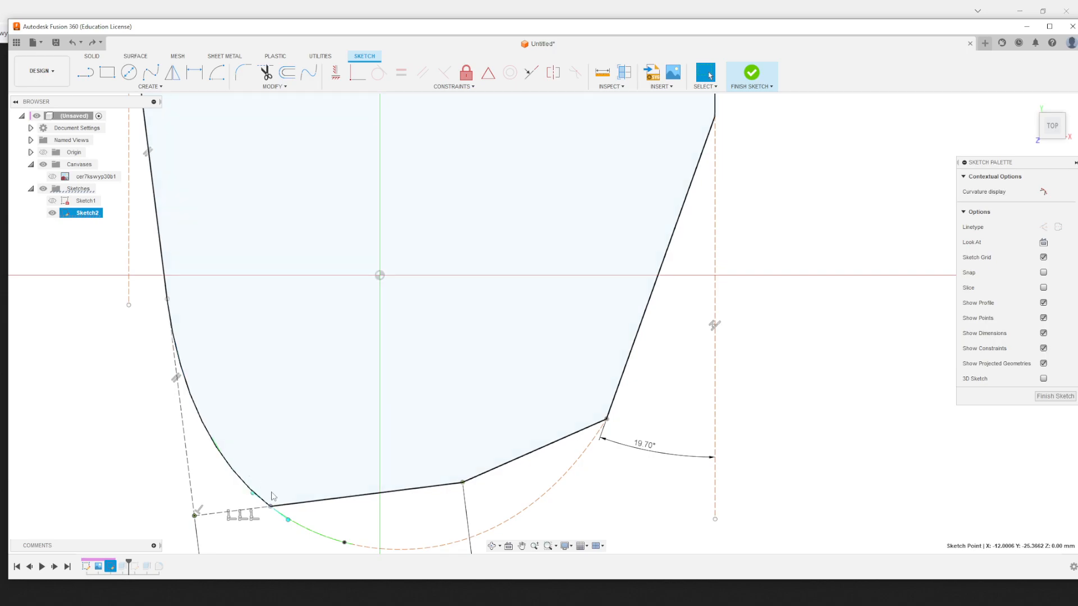
click(200, 430)
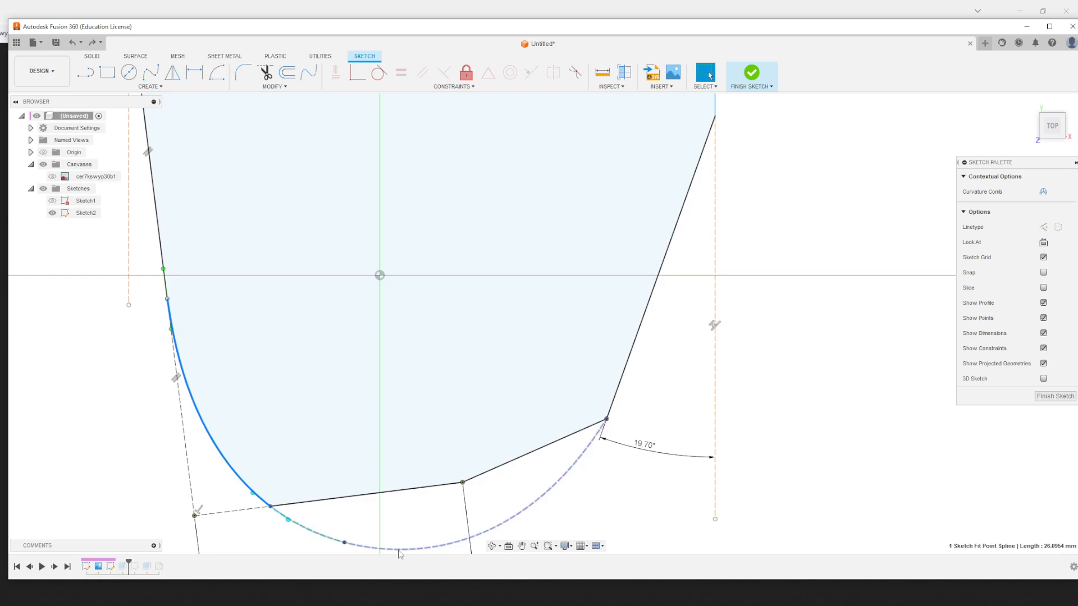
shift+click(400, 550)
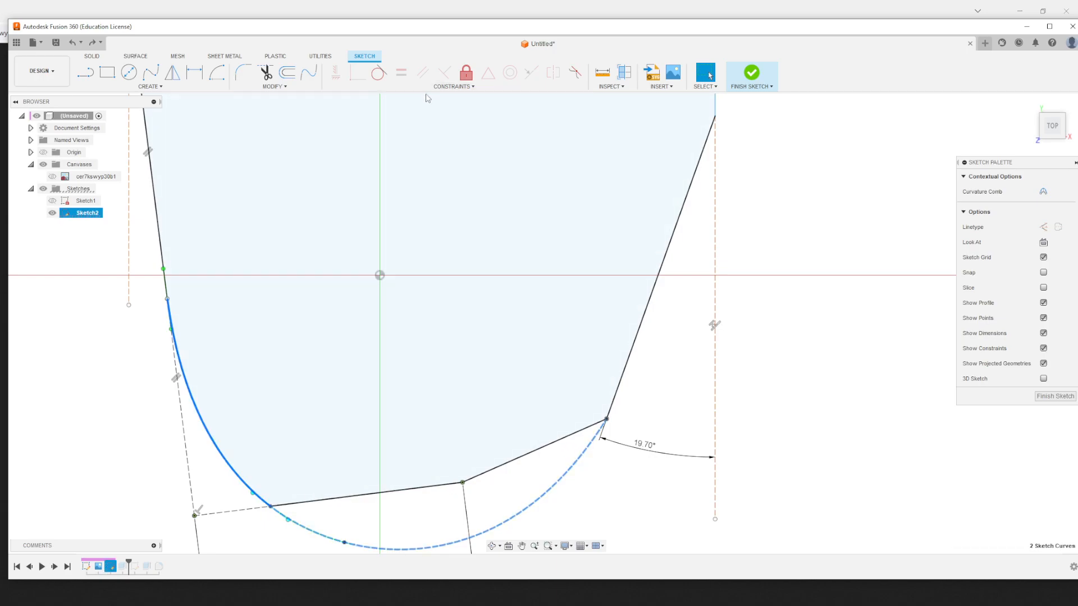
click(452, 86)
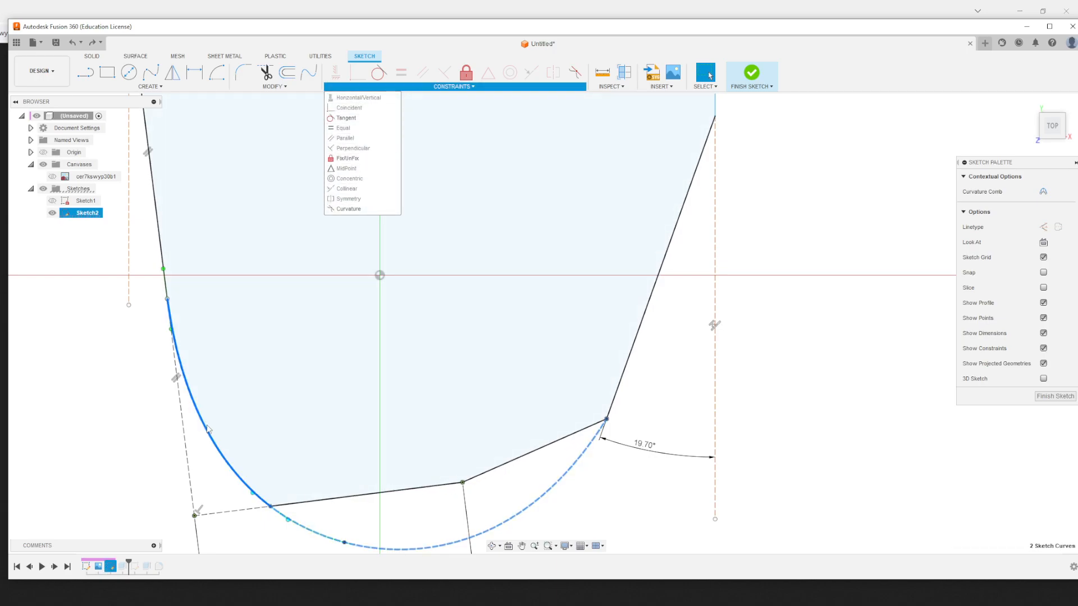
click(87, 445)
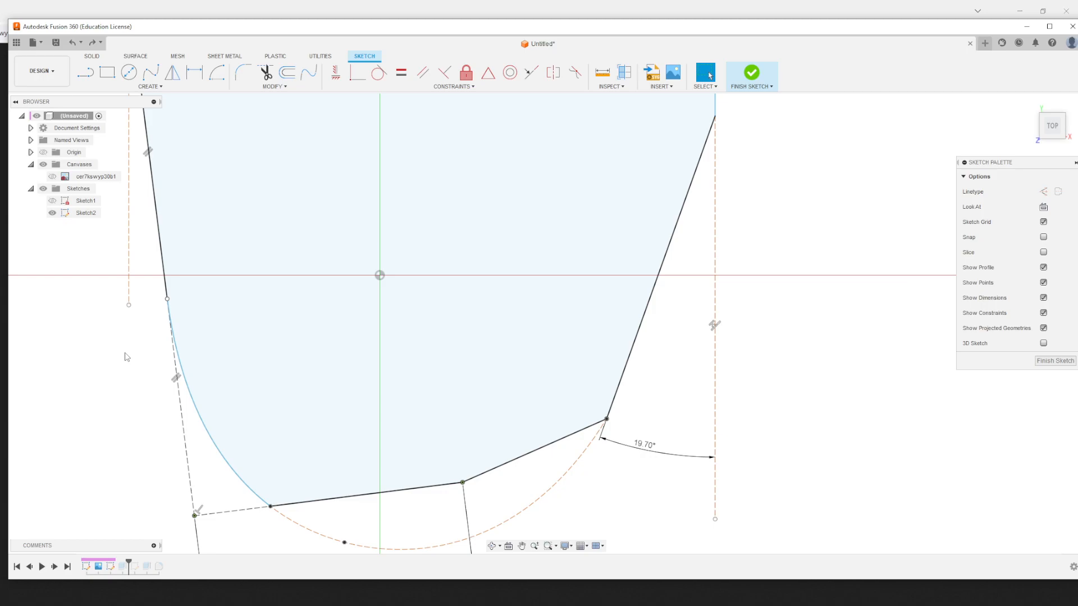
scroll(88, 348, down, 3)
scroll(118, 438, up, 4)
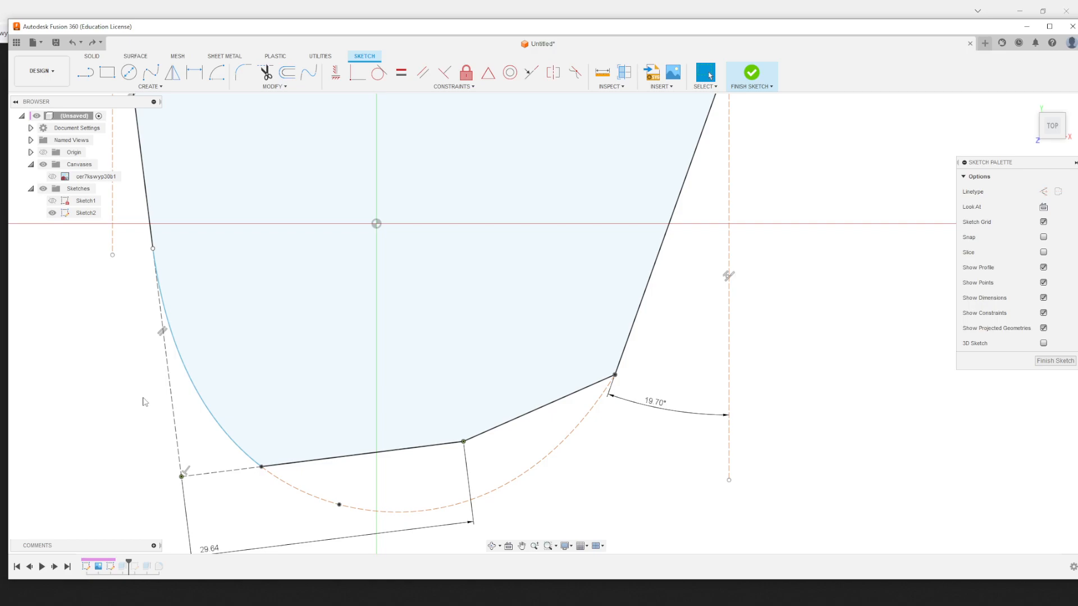
scroll(155, 386, down, 2)
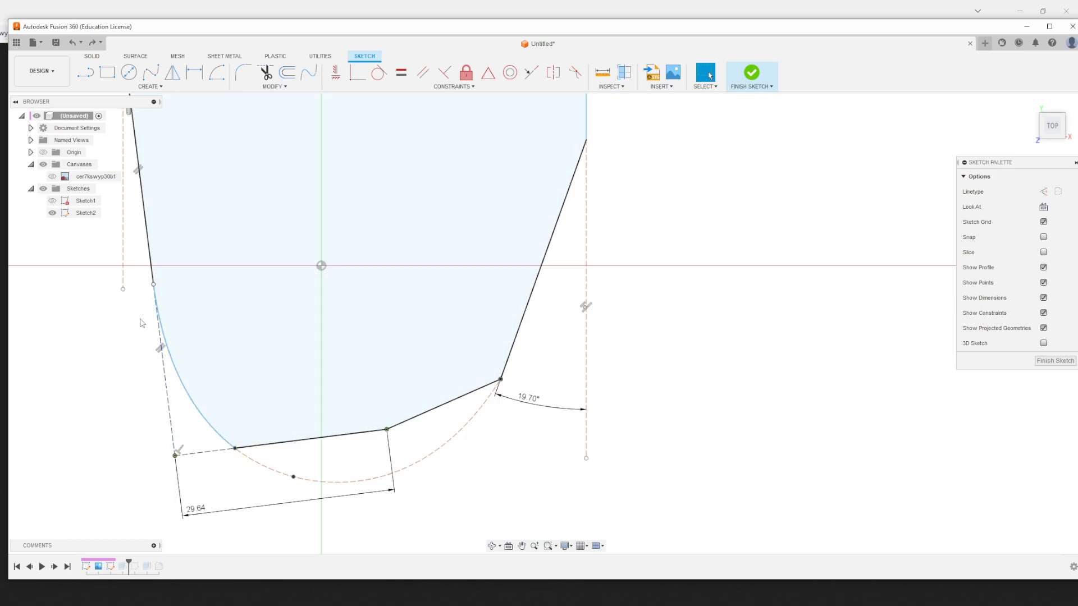
scroll(143, 321, up, 3)
scroll(144, 322, down, 2)
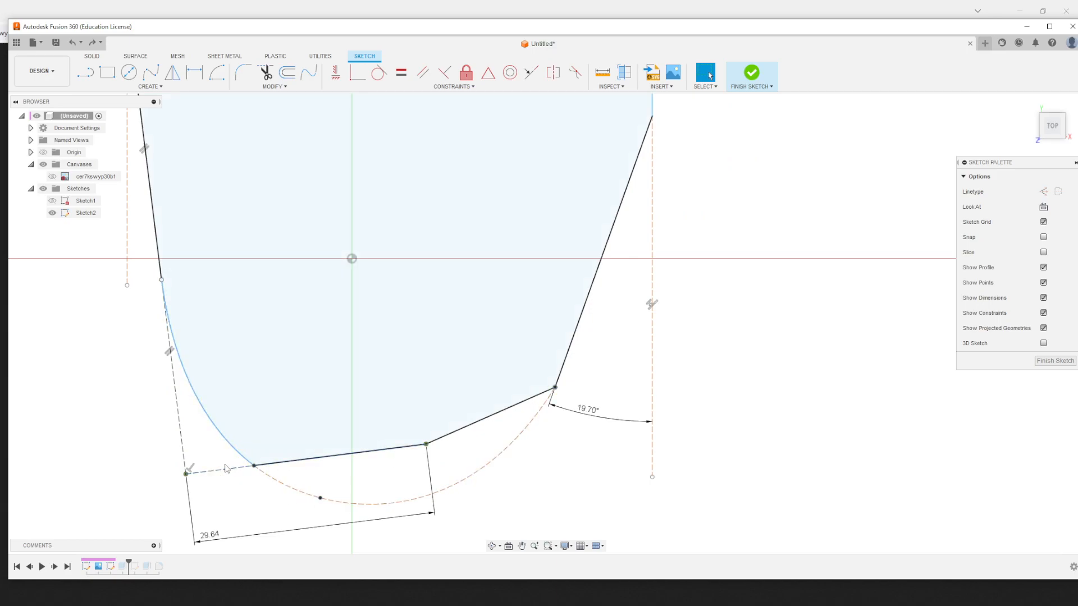
scroll(163, 263, down, 3)
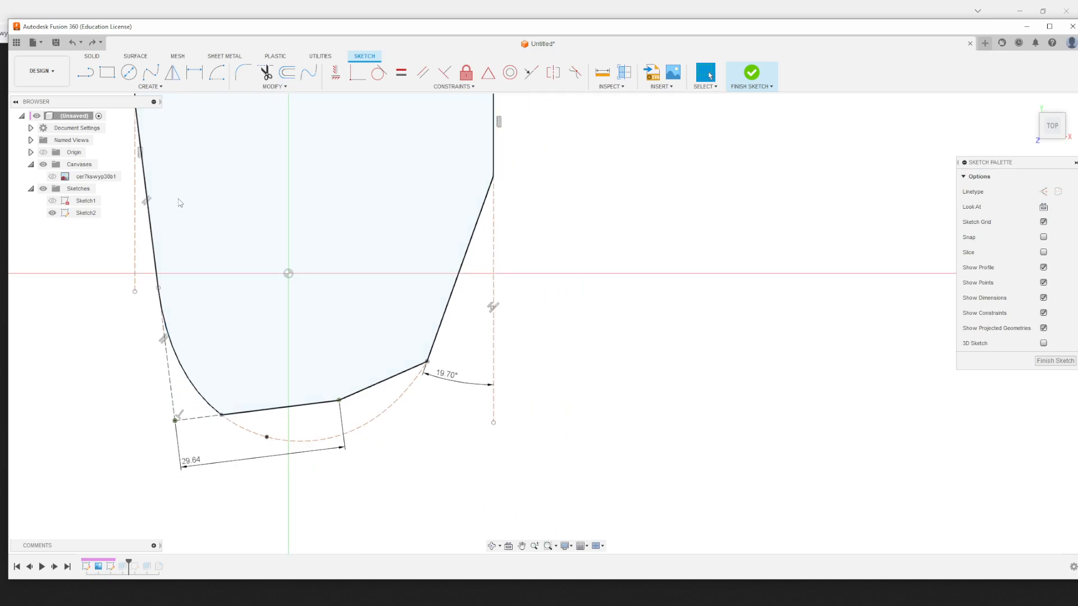
Finish the sketch to rebuild the plate's solid body with the spline-rounded corner
click(738, 81)
mouse_move(140, 330)
shift+middle_down()
mouse_move(184, 301)
mouse_move(159, 313)
mouse_move(294, 308)
mouse_move(272, 309)
mouse_move(275, 332)
mouse_move(262, 332)
shift+middle_up()
scroll(270, 241, down, 5)
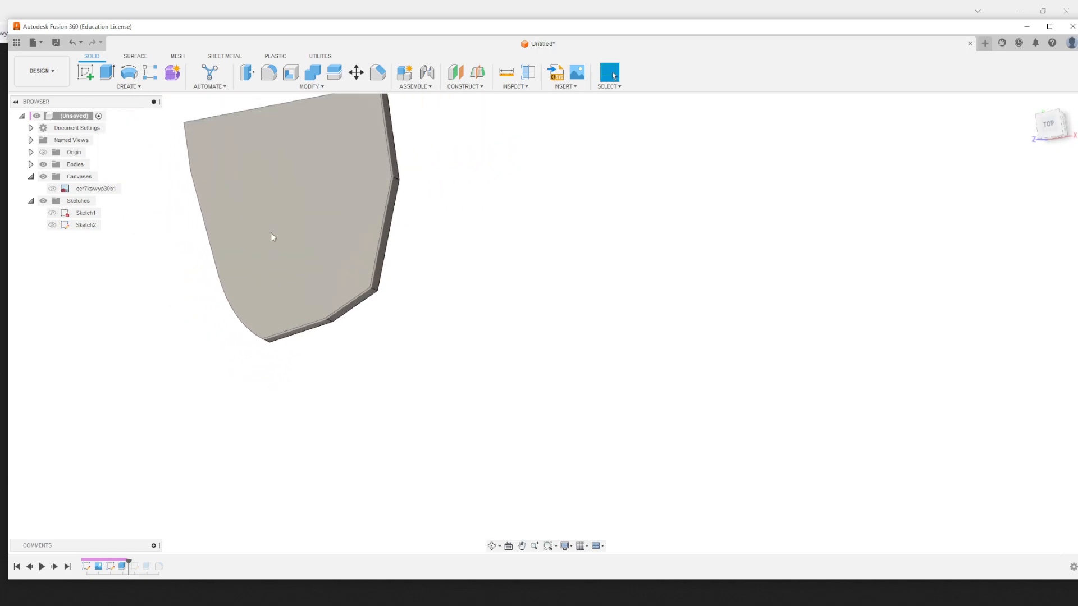
scroll(252, 118, up, 2)
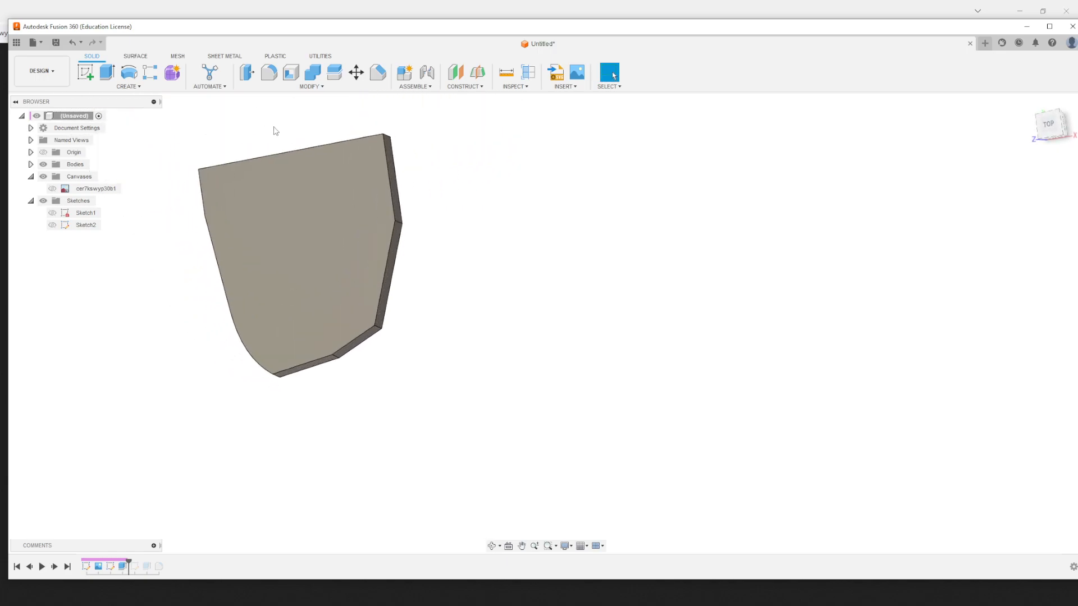